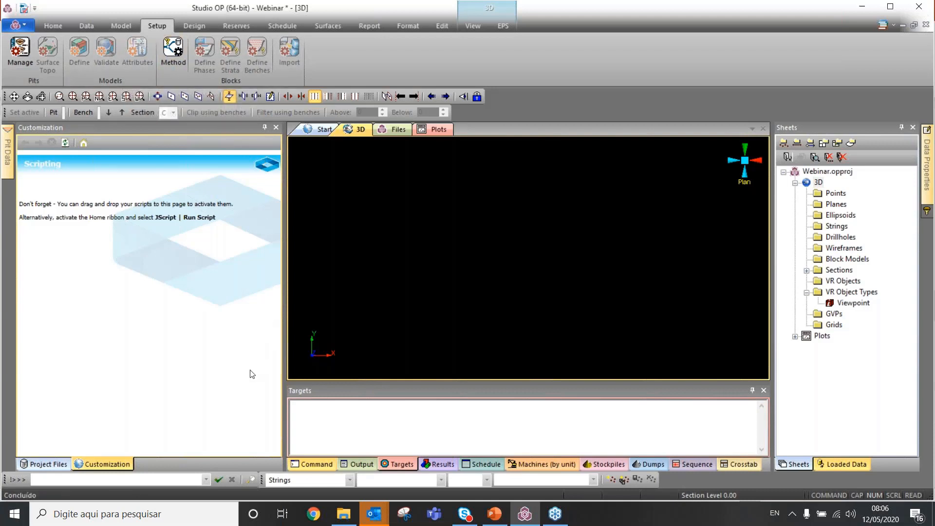
- Load the Topos_tr wireframe from the project files into the 3D view and examine the terrain surface
click(55, 464)
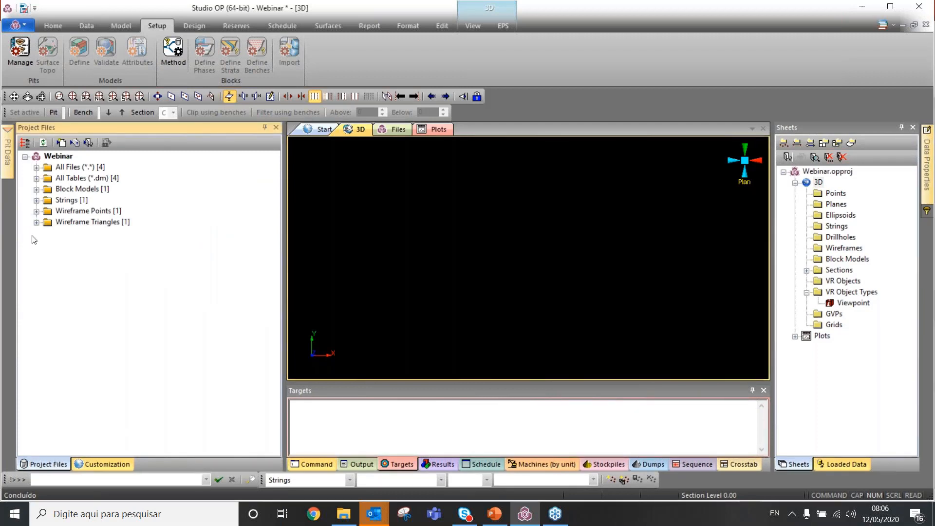
click(36, 167)
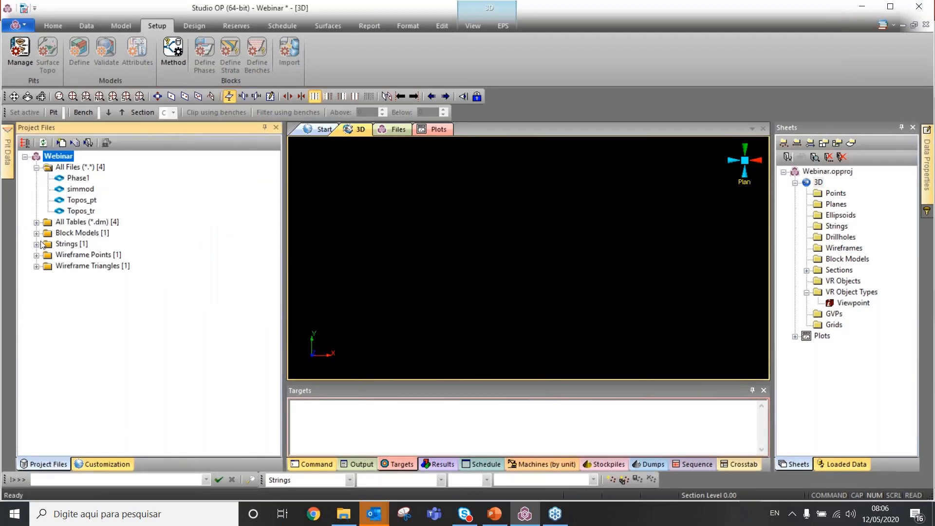
click(77, 212)
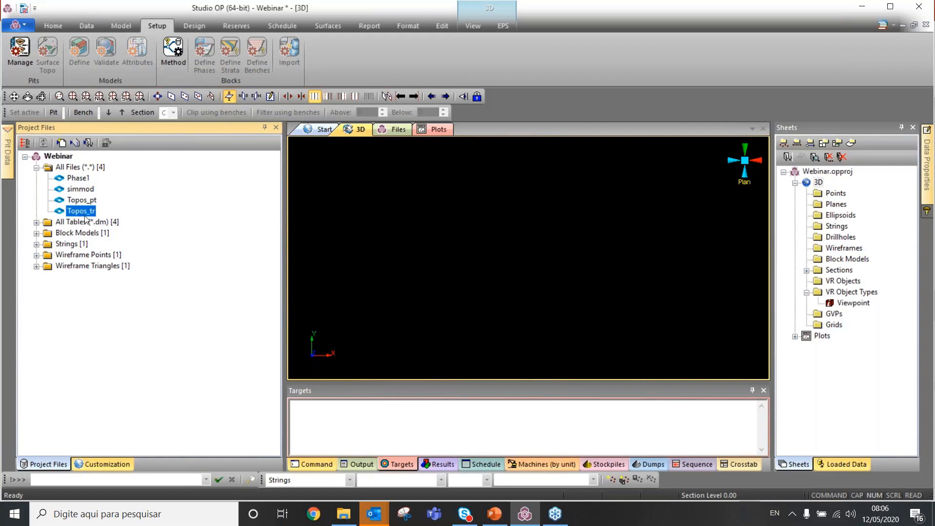
drag(82, 212, 356, 217)
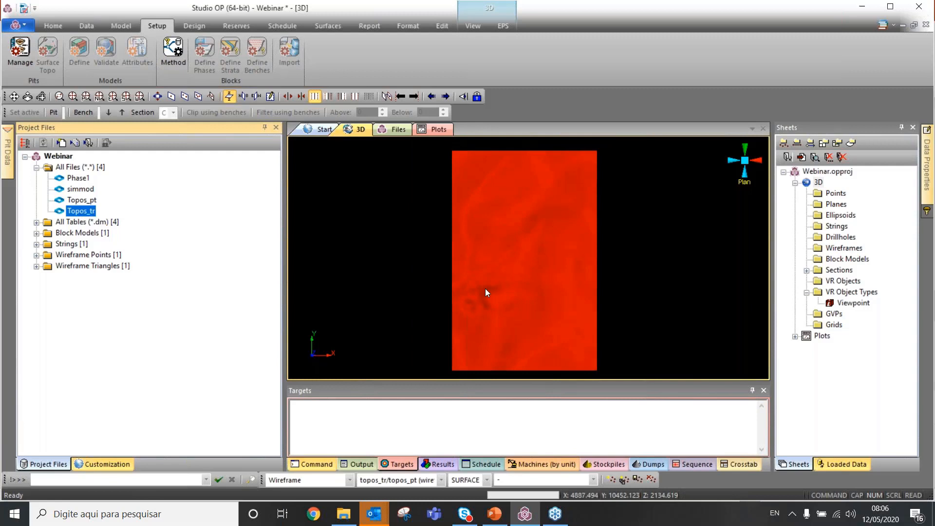
drag(484, 282, 428, 241)
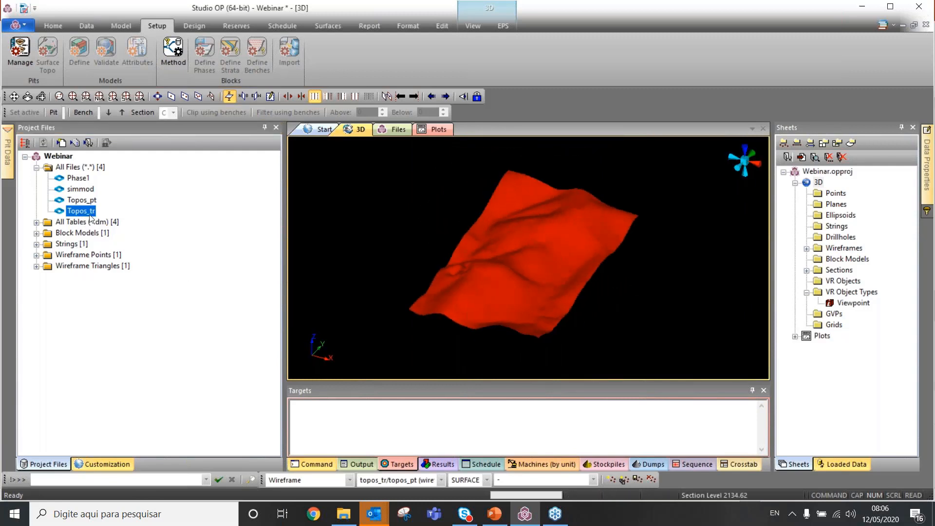
- Load the Phase1 pit strings into the 3D view and hide the topography wireframe to inspect the pit design
drag(78, 178, 384, 232)
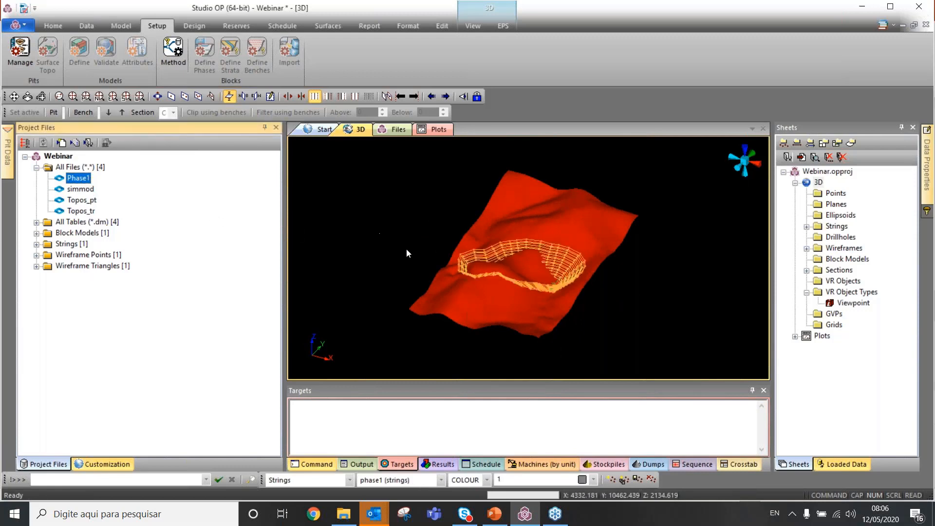
click(807, 226)
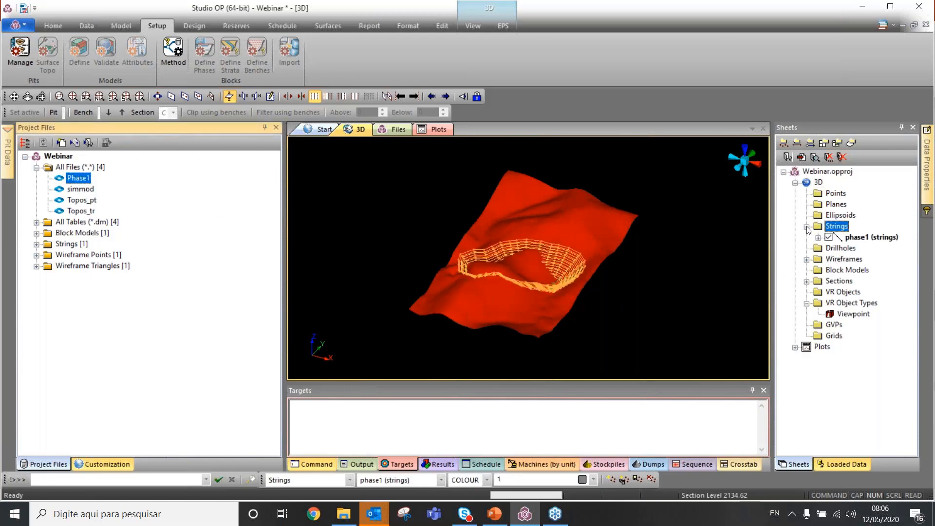
click(806, 259)
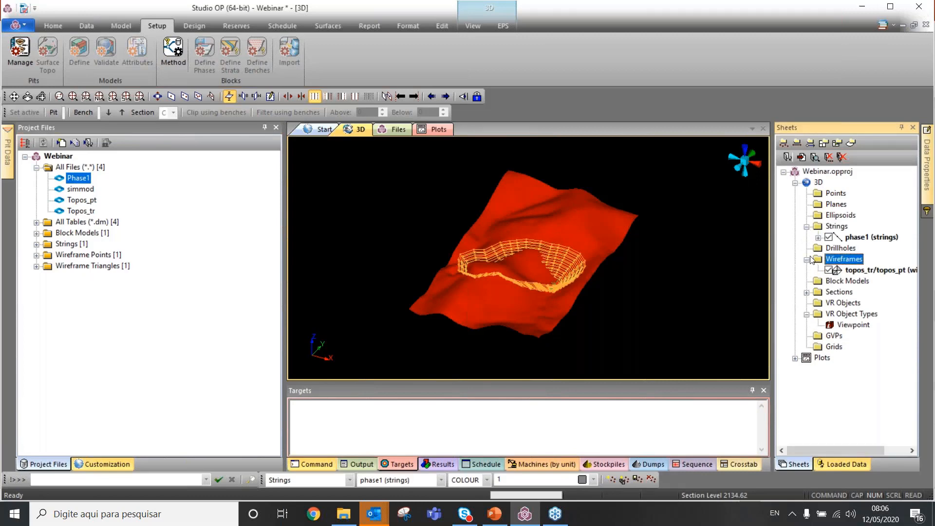
click(829, 270)
scroll(508, 292, up, 3)
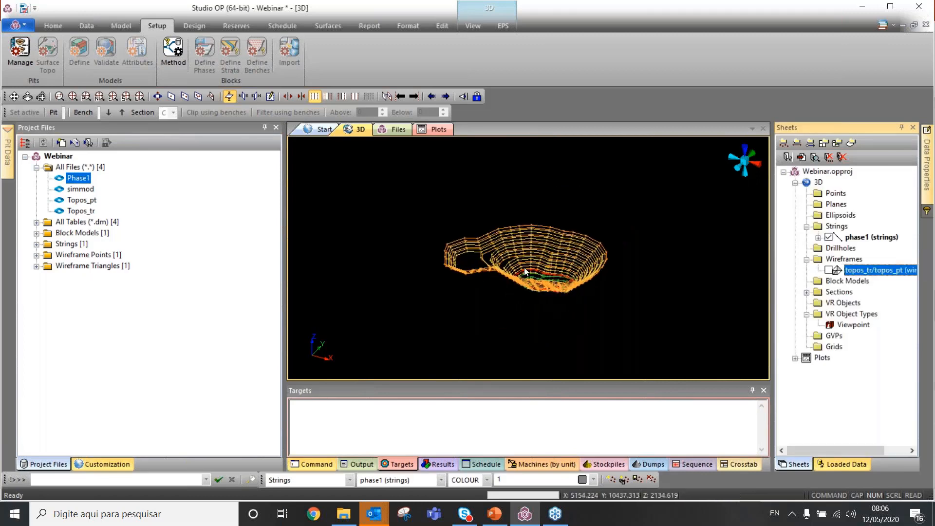
drag(524, 265, 505, 293)
scroll(507, 277, up, 3)
scroll(507, 279, up, 2)
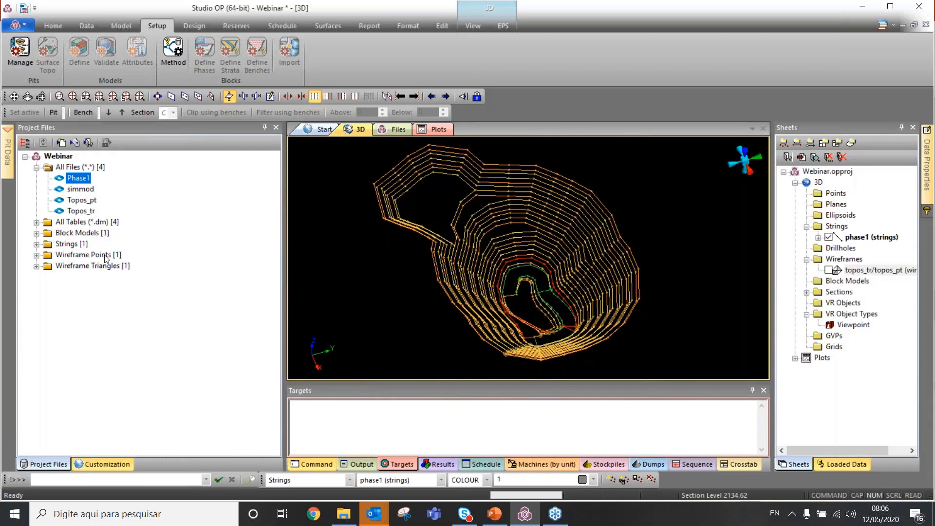
- Unload all data from the 3D view
click(83, 190)
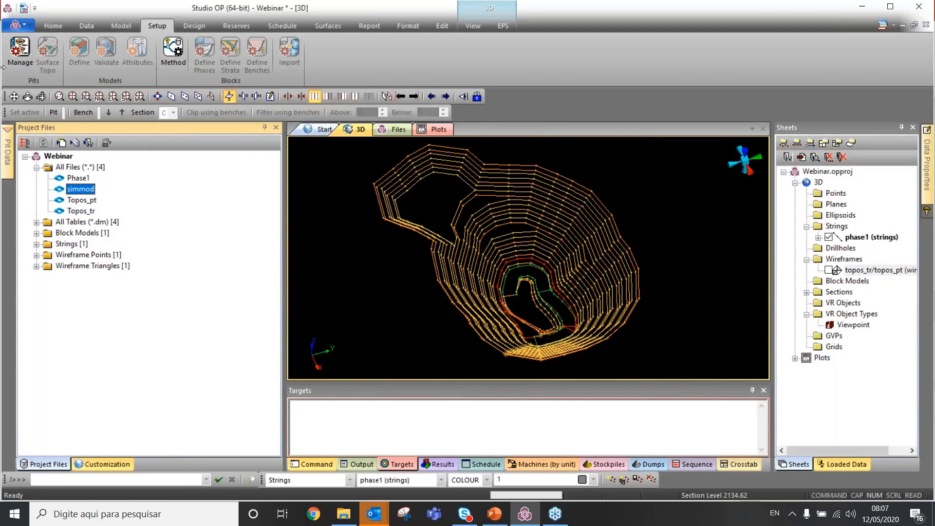
click(669, 194)
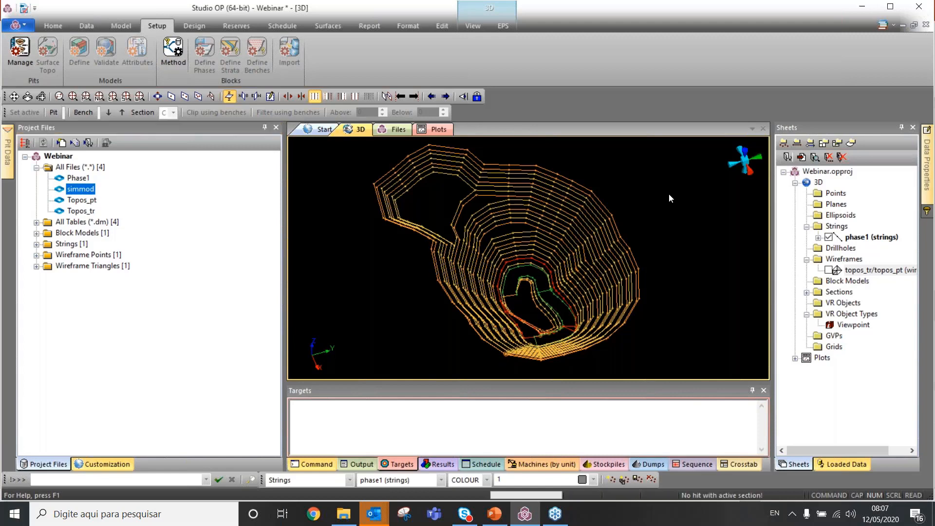
key(u)
key(a)
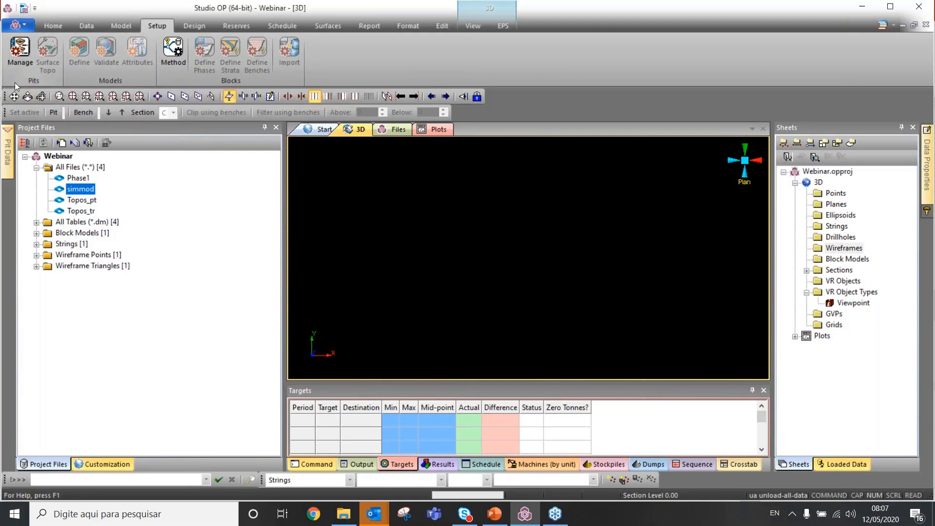
- Rename pit 1 to Pit Webinar in the pit list and save the pit management task
click(20, 63)
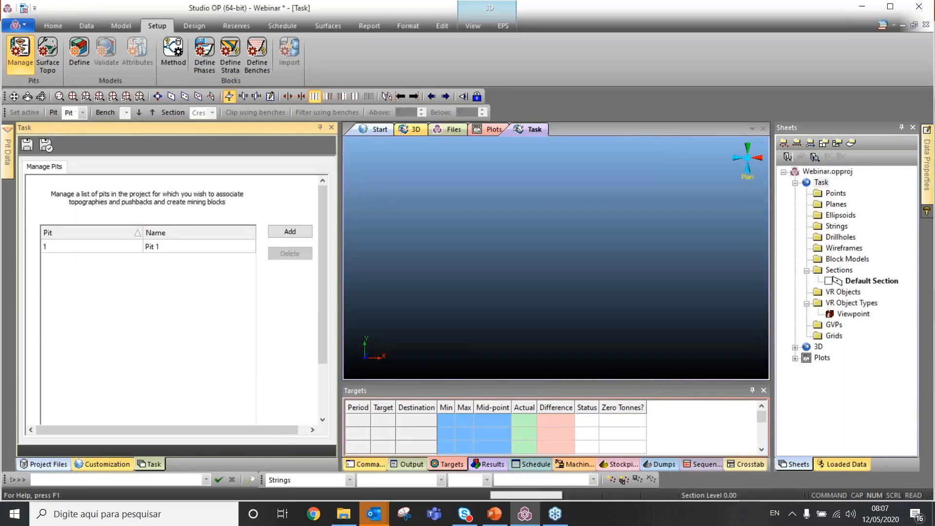
drag(340, 181, 356, 172)
double_click(183, 246)
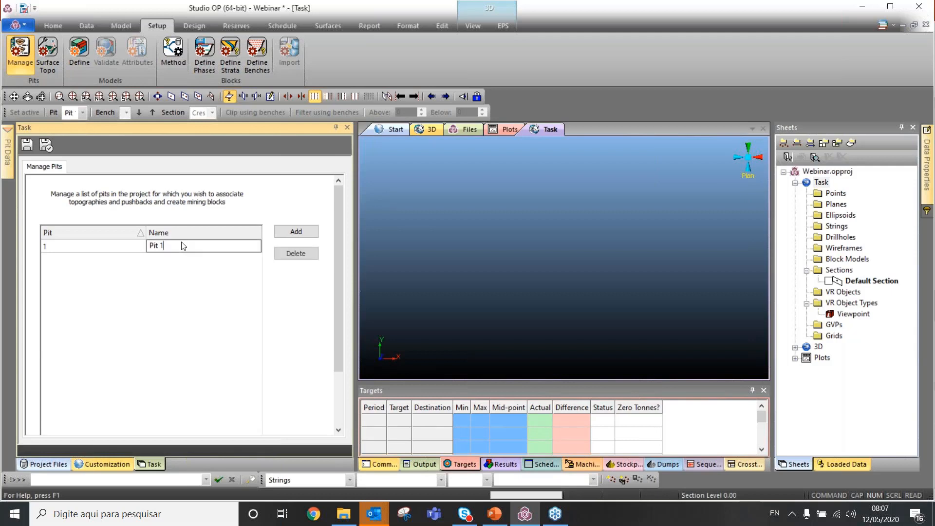
key(BackSpace)
text(Webinar)
click(167, 287)
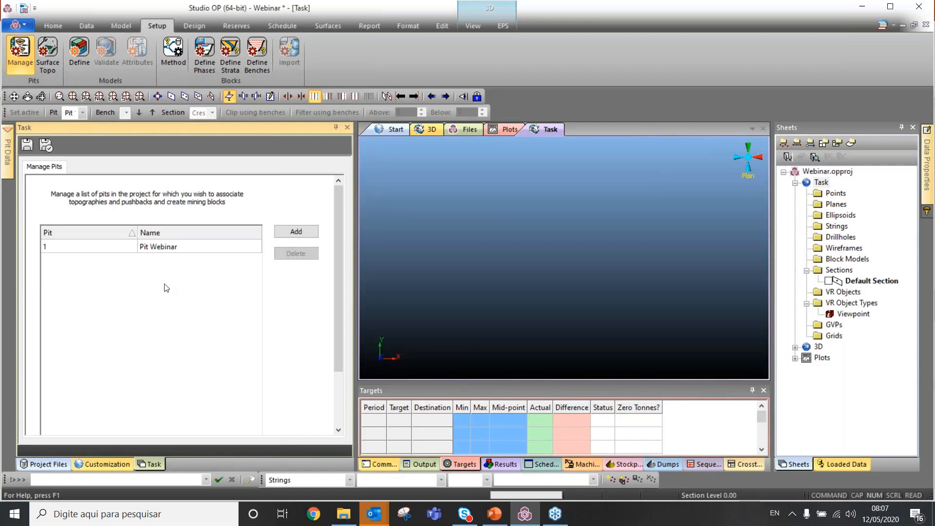
click(46, 145)
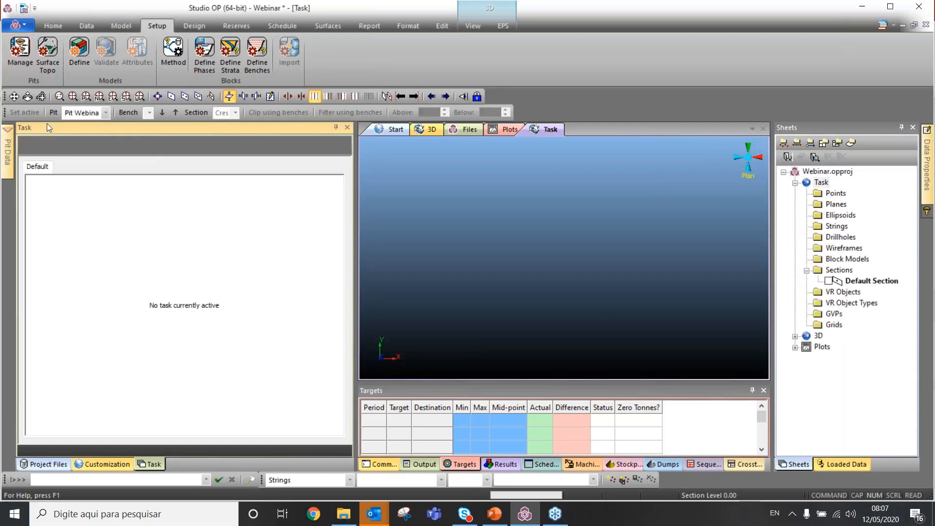
- Add a copy of the Topos_tr wireframe to the surface topographies and display it in the task view
click(44, 62)
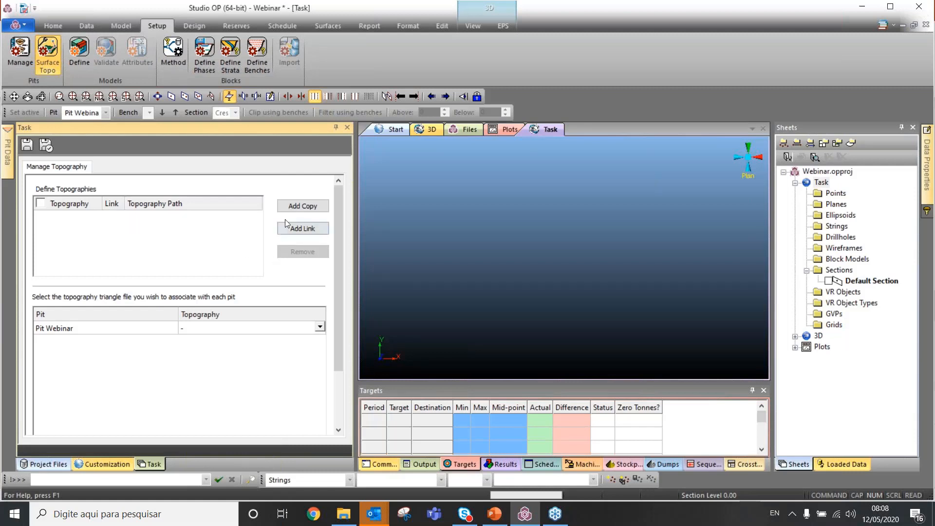
click(296, 213)
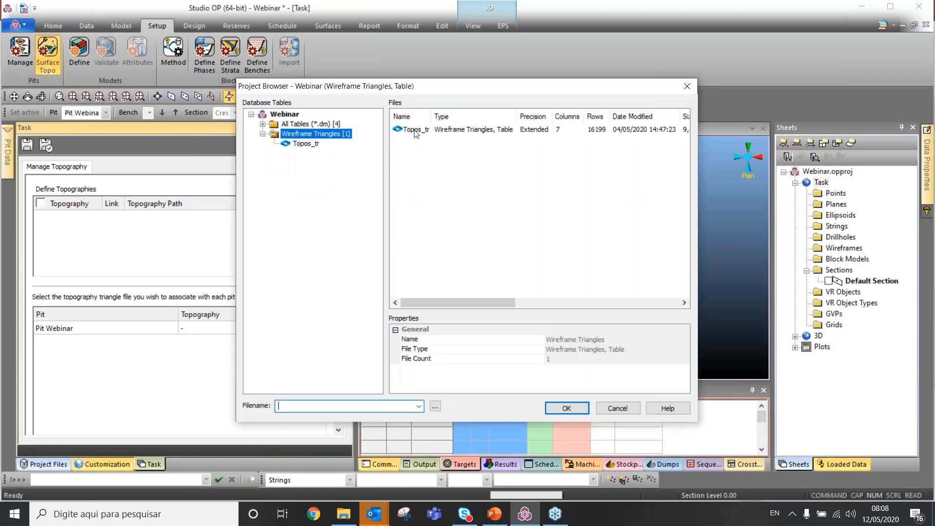
click(414, 137)
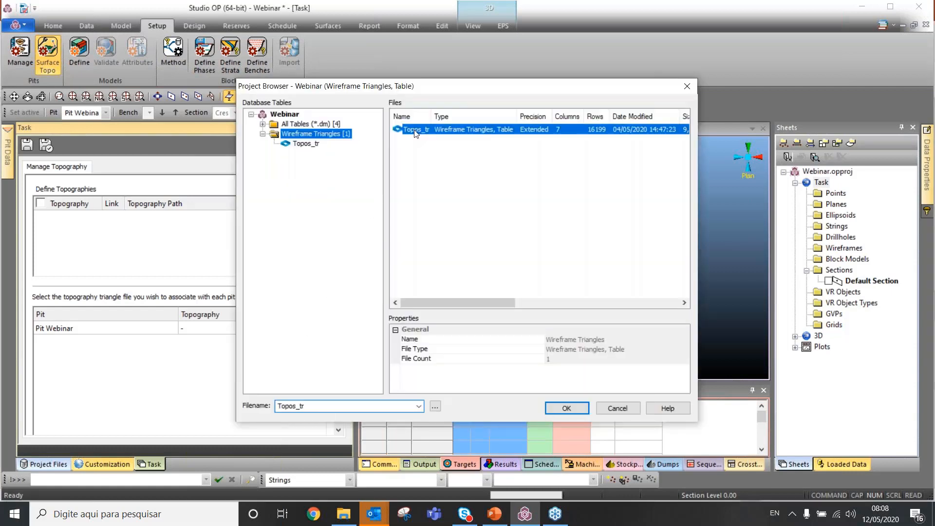
click(555, 410)
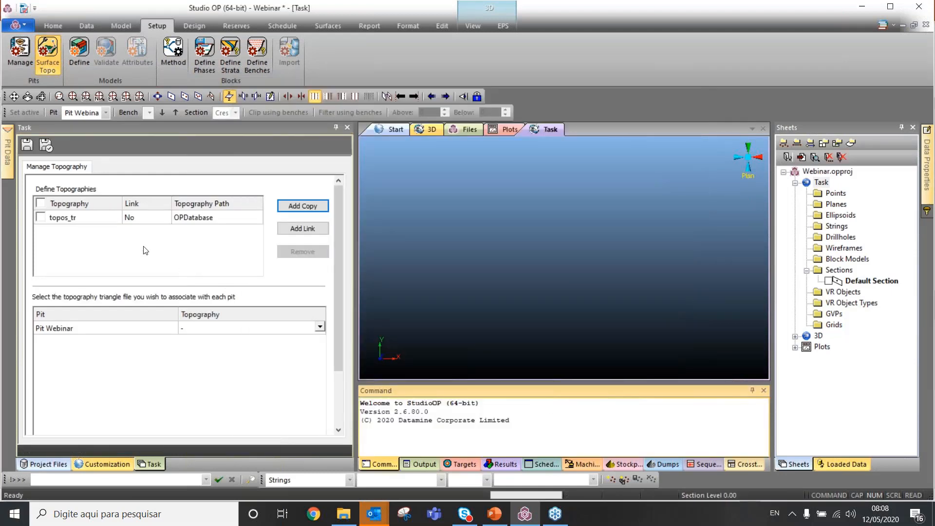
click(40, 219)
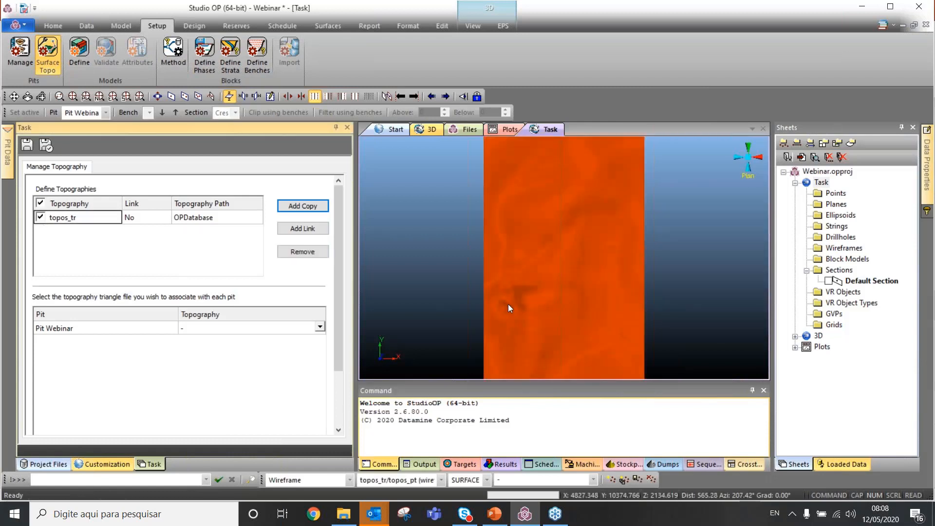
shift+drag(514, 300, 520, 258)
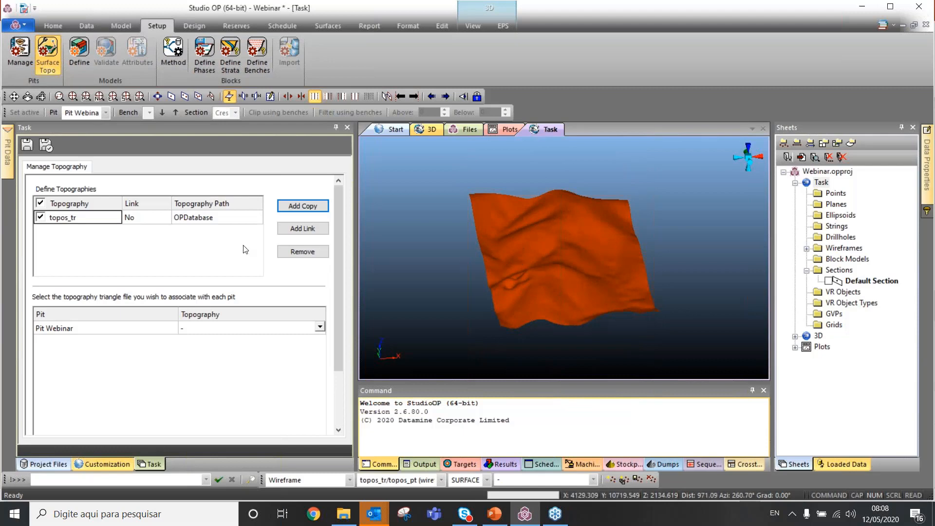
- Associate the topos_tr topography with Pit Webinar and save the topography task
click(139, 217)
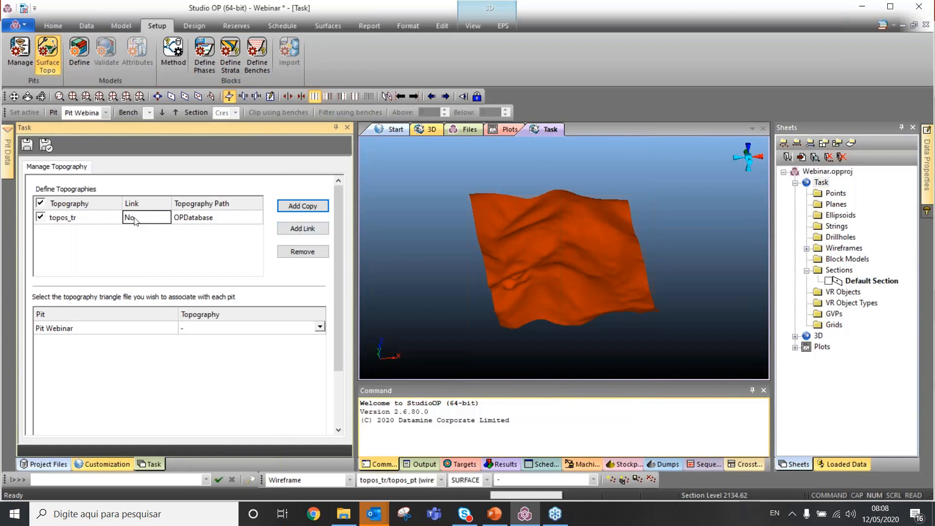
click(208, 222)
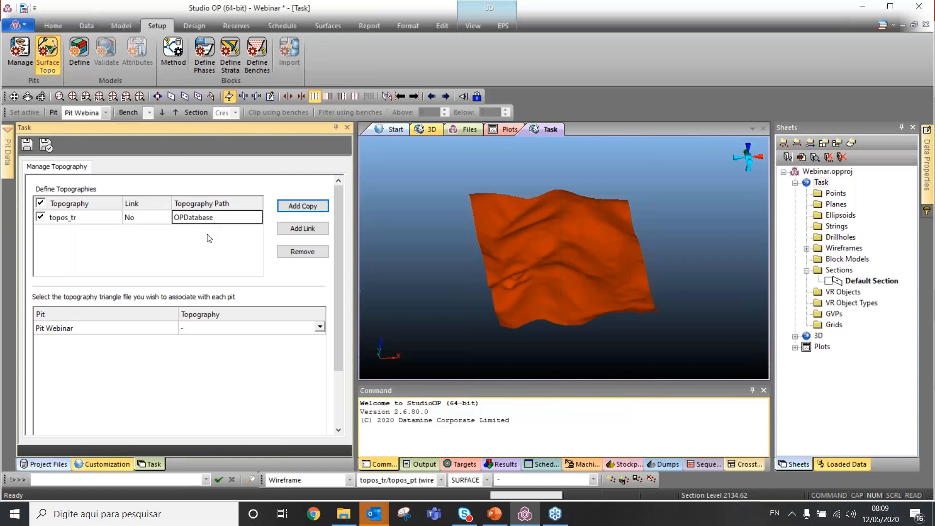
click(256, 326)
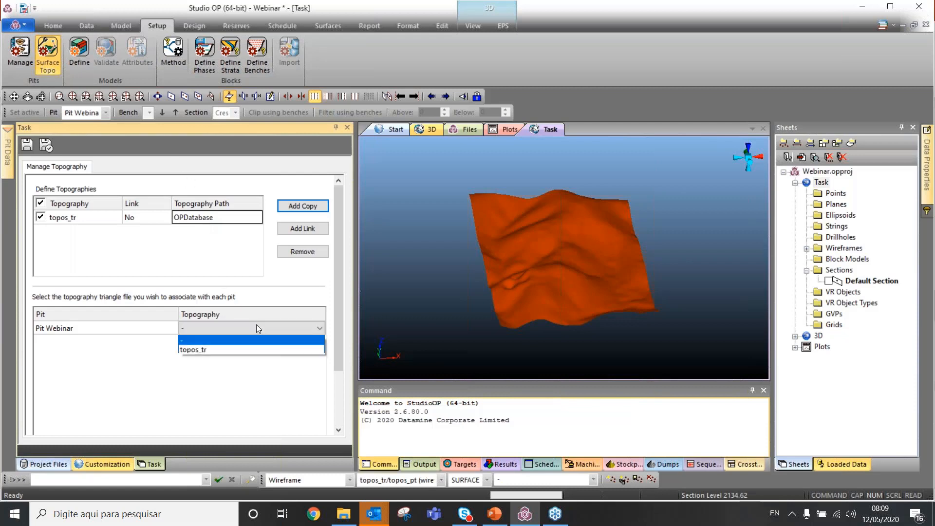
click(239, 350)
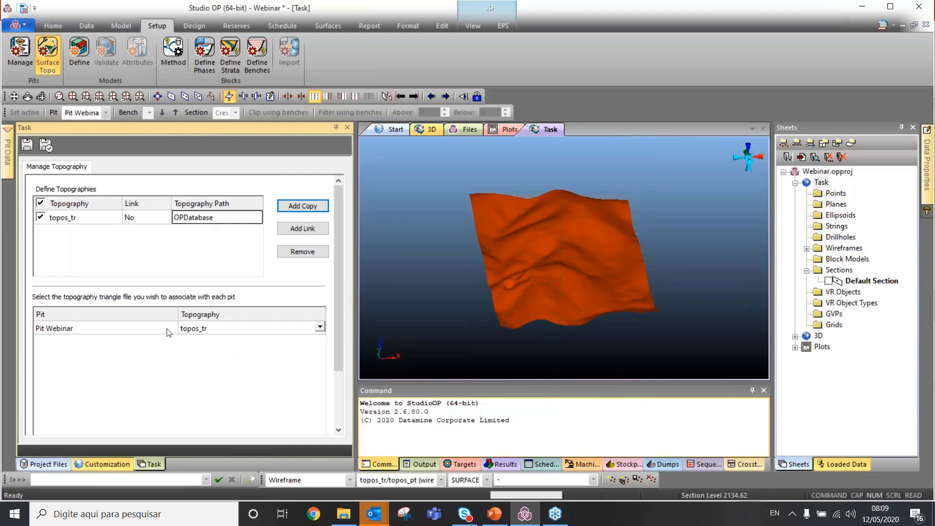
click(46, 145)
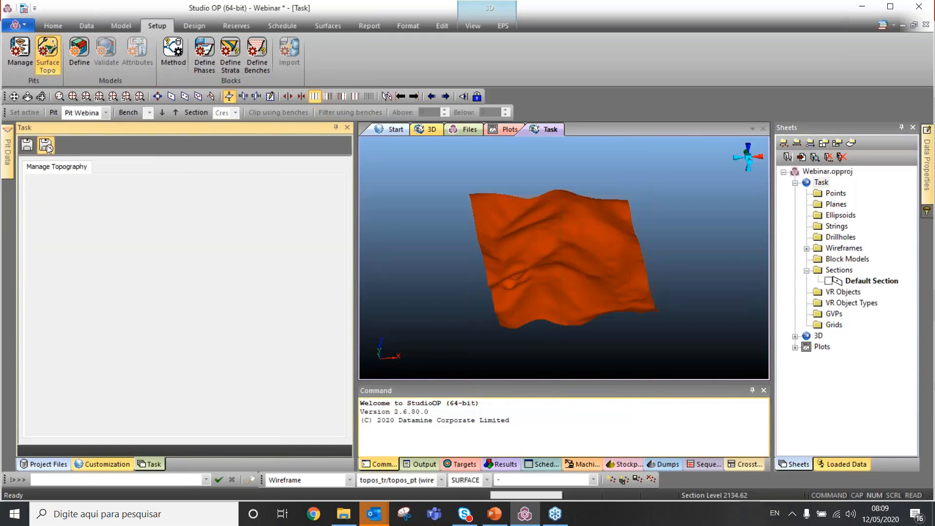
- Add a copy of the simmod block model to the planning block models
click(79, 51)
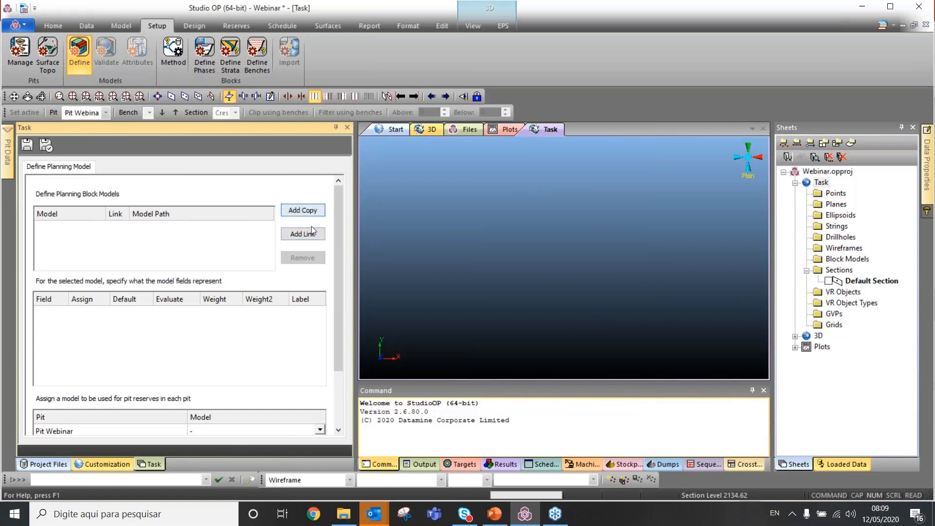
click(302, 210)
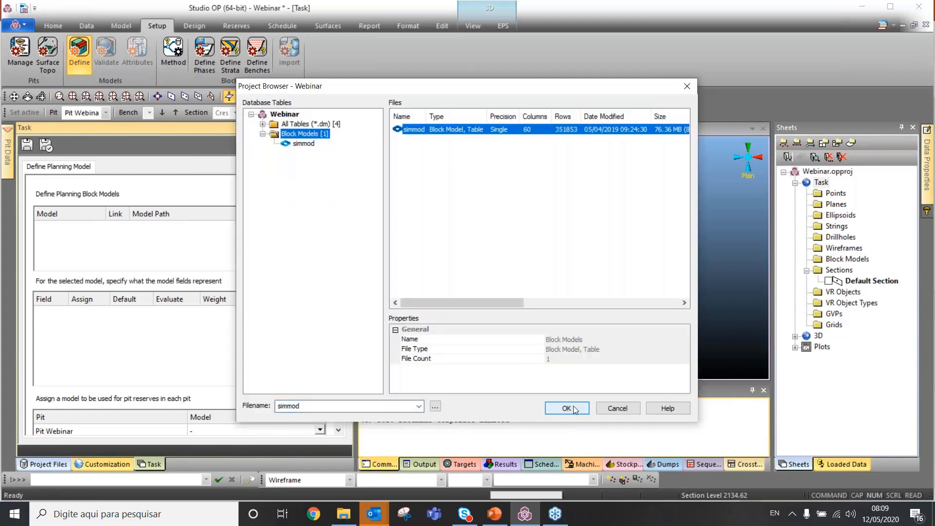
click(567, 407)
scroll(235, 266, down, 1)
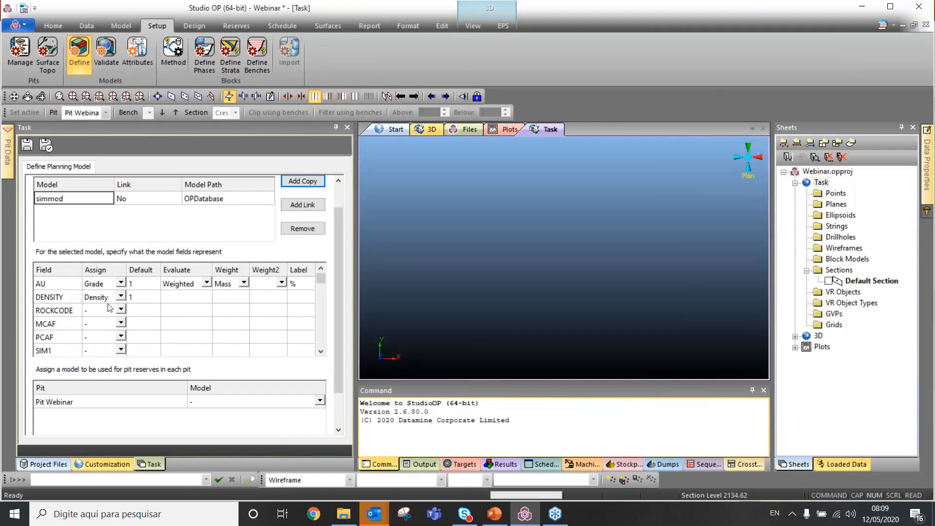
- Set the DENSITY field's default to 1.8 and assign the ROCKCODE field as Category
click(137, 298)
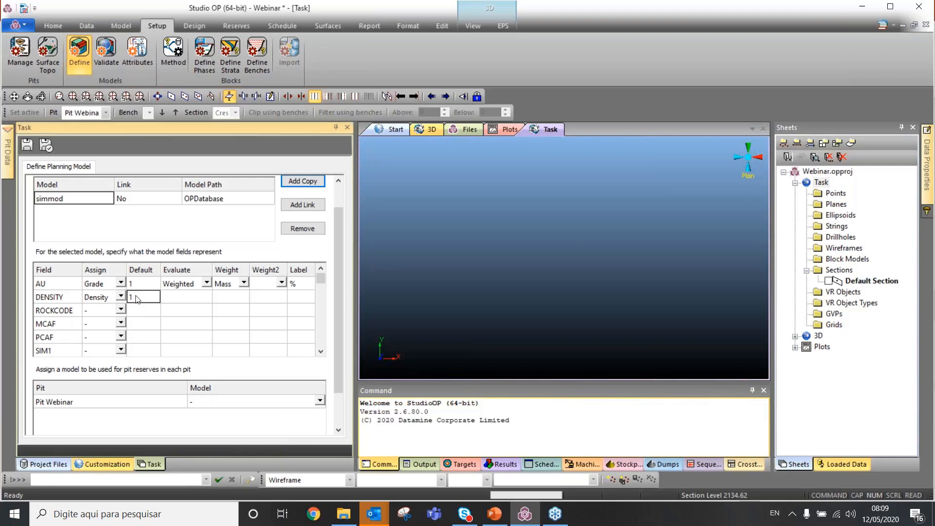
text(.8)
click(151, 311)
click(147, 297)
click(121, 310)
click(121, 310)
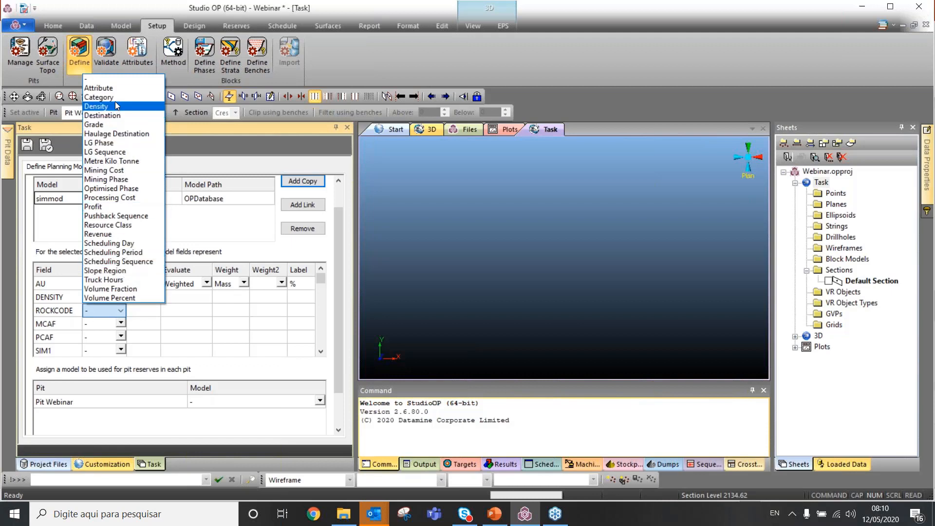
click(113, 99)
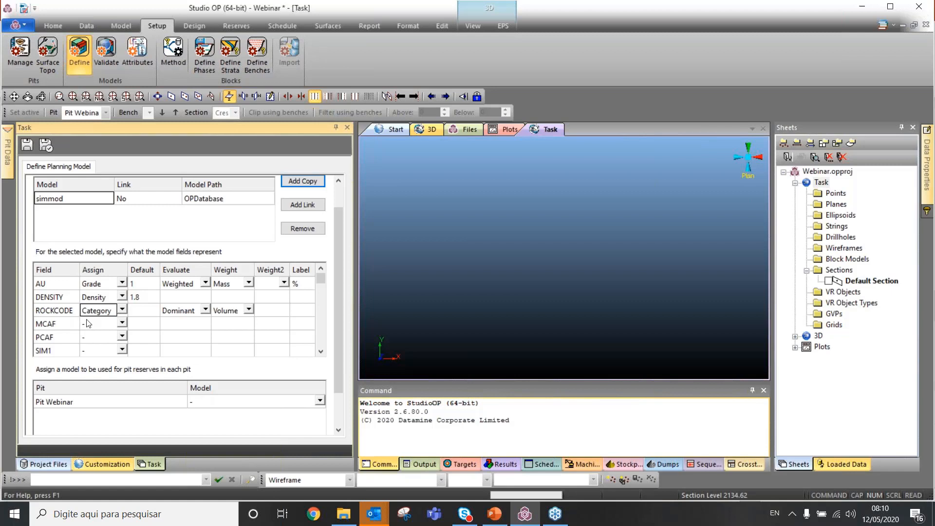
- Assign the simmod model to Pit Webinar for pit reserves and save the planning model task
click(319, 402)
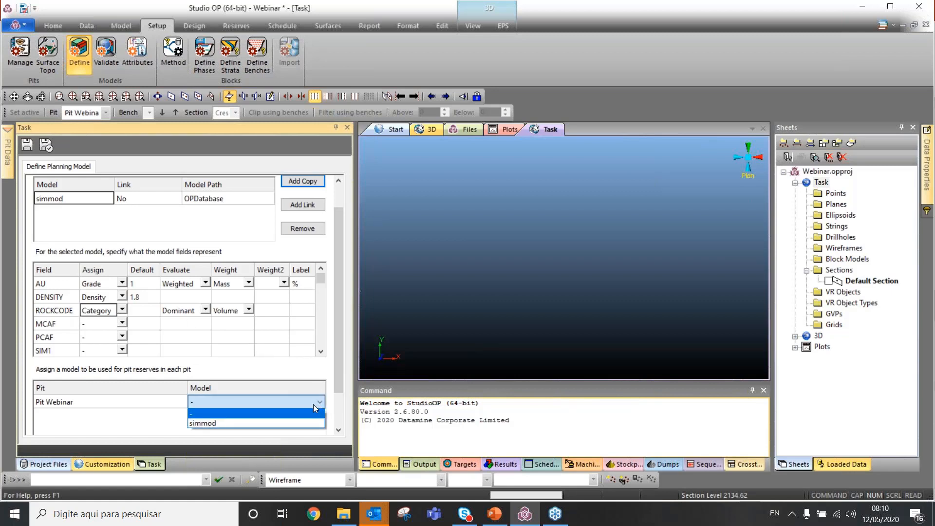
click(234, 417)
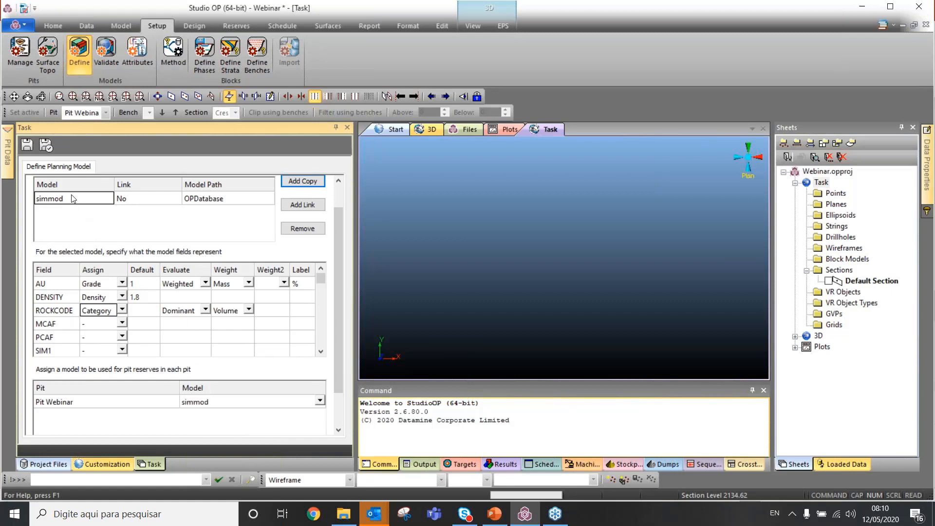
click(46, 146)
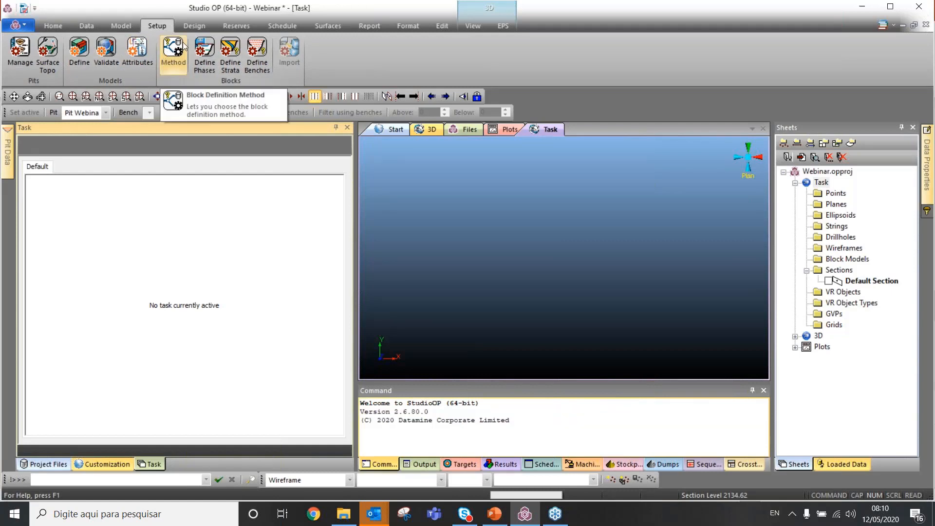
- Define the mining phases of Pit Webinar with the single manual phase P1_PH1 and save the task
click(205, 53)
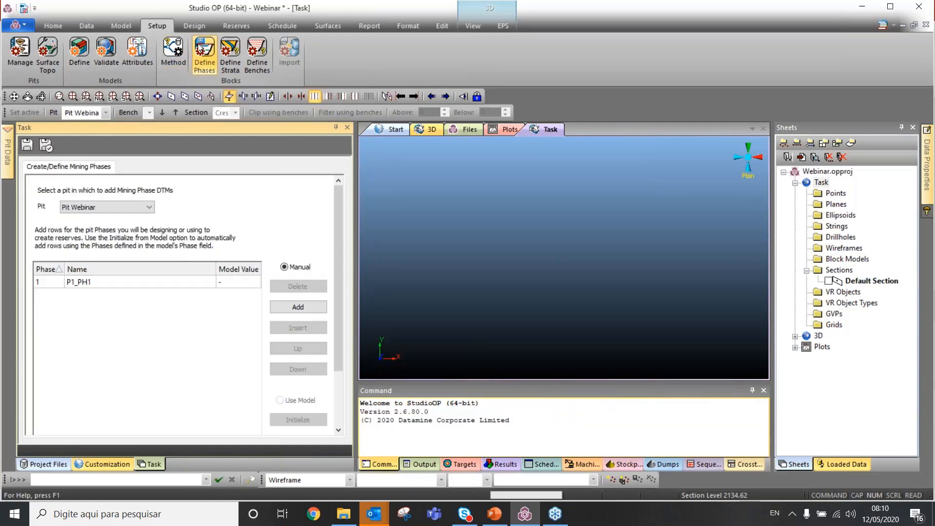
click(111, 285)
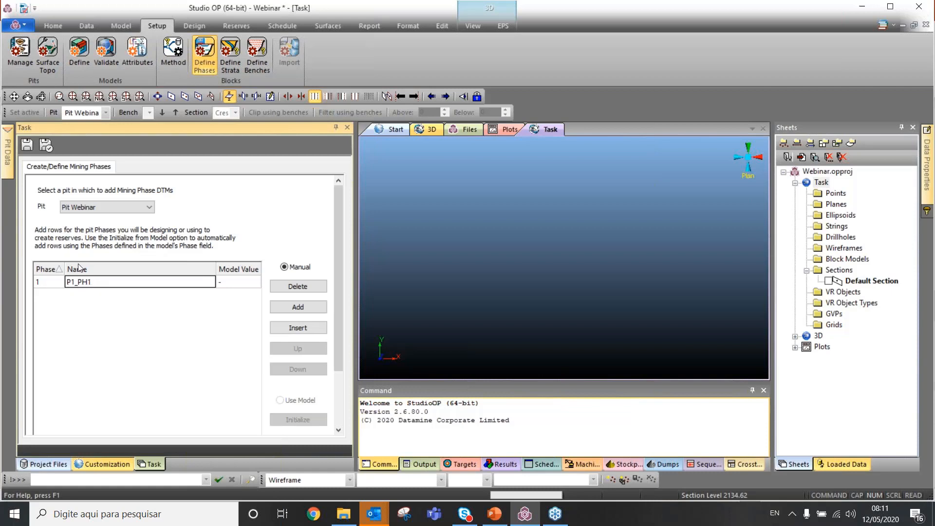
click(45, 145)
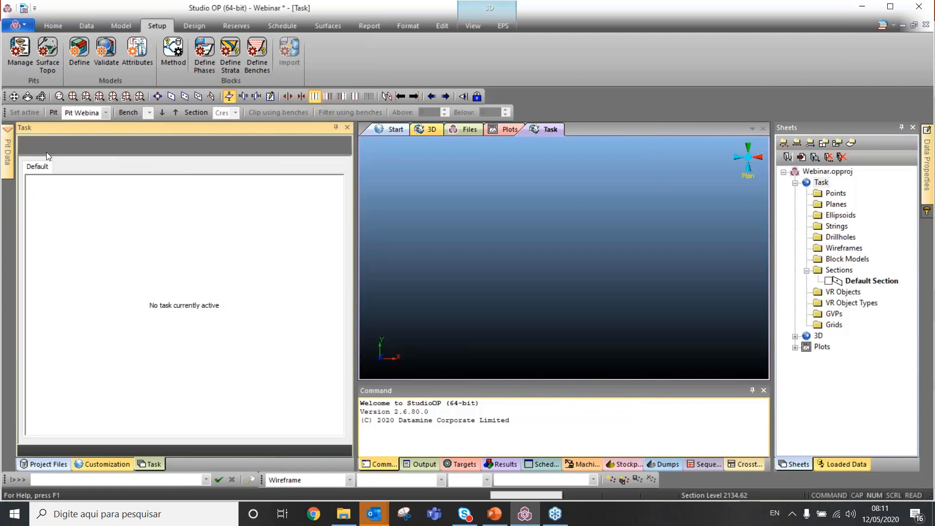
- Initialise Pit Webinar's benches by elevation from the simmod planning model
click(260, 66)
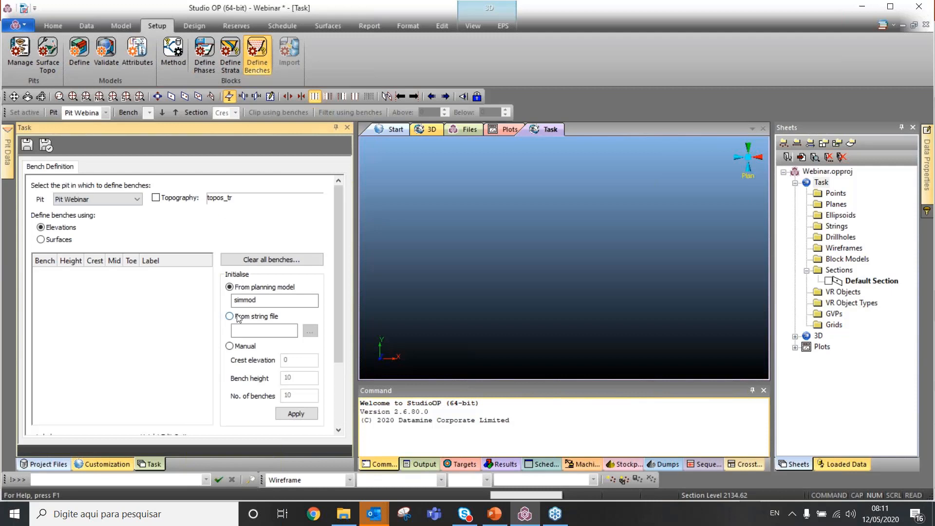
double_click(262, 302)
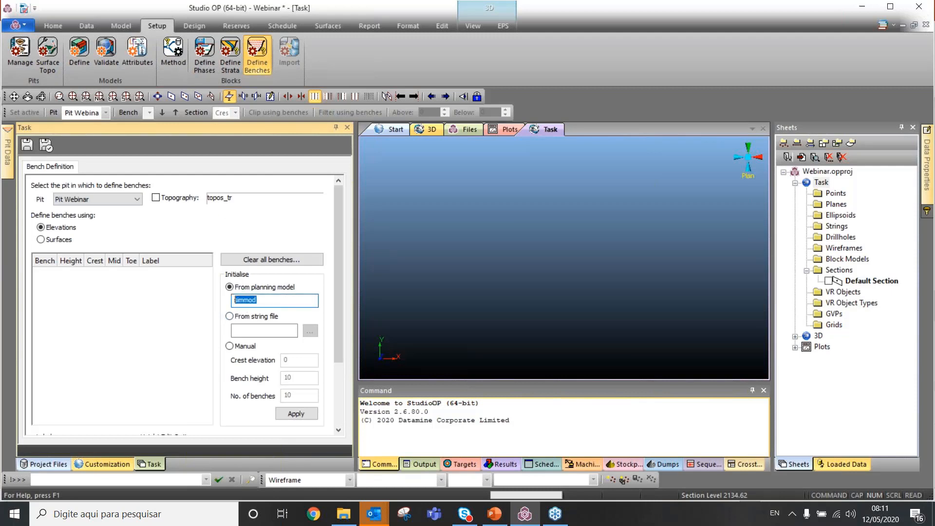
click(179, 349)
click(292, 414)
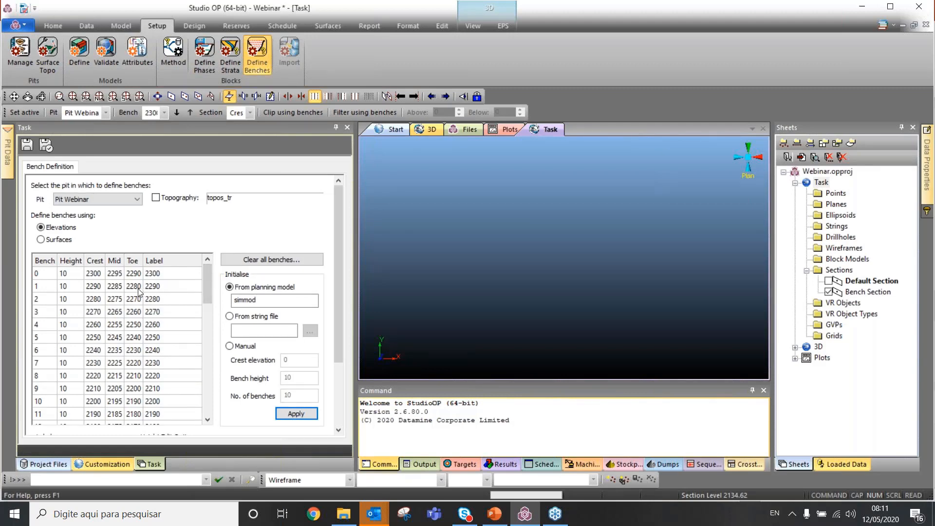
- Check the bench heights and elevations from the first to the last bench, and save the bench definition
click(97, 276)
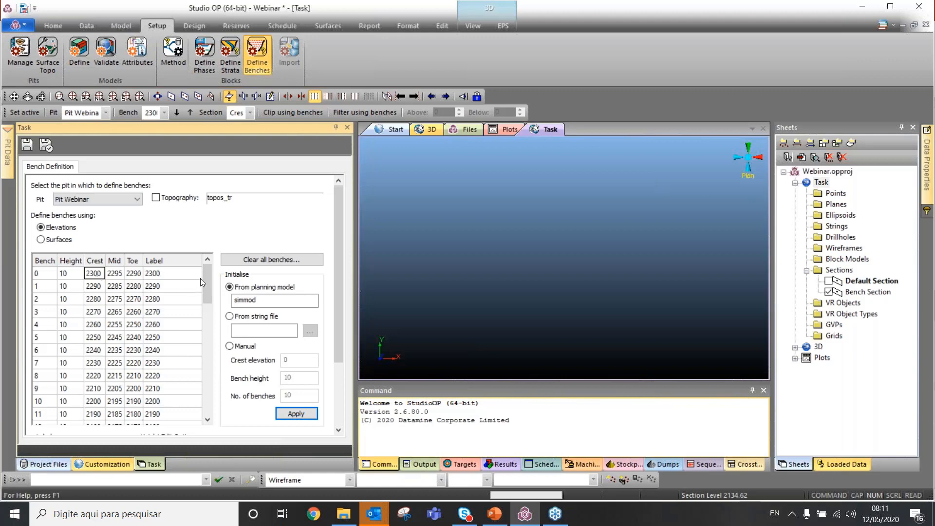
drag(208, 278, 200, 394)
click(171, 413)
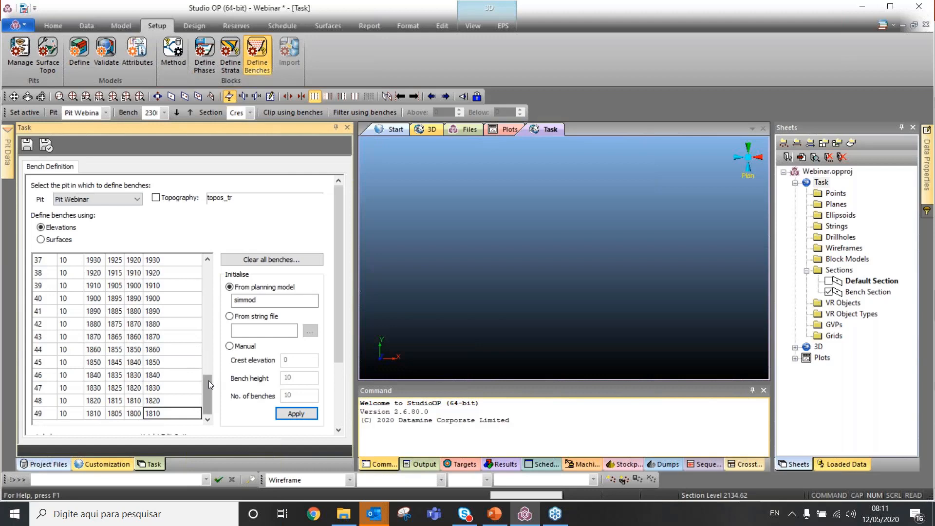
drag(209, 381, 207, 266)
click(77, 273)
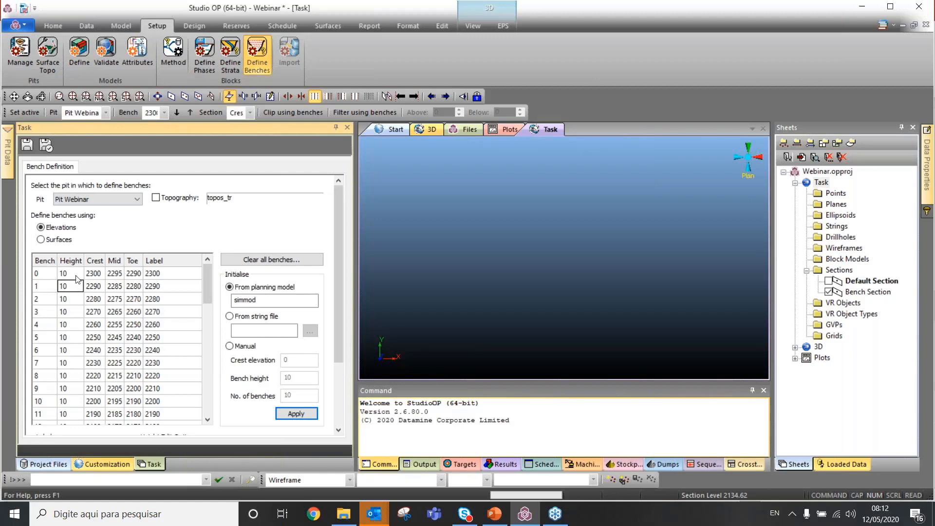
scroll(84, 297, down, 1)
scroll(83, 297, down, 1)
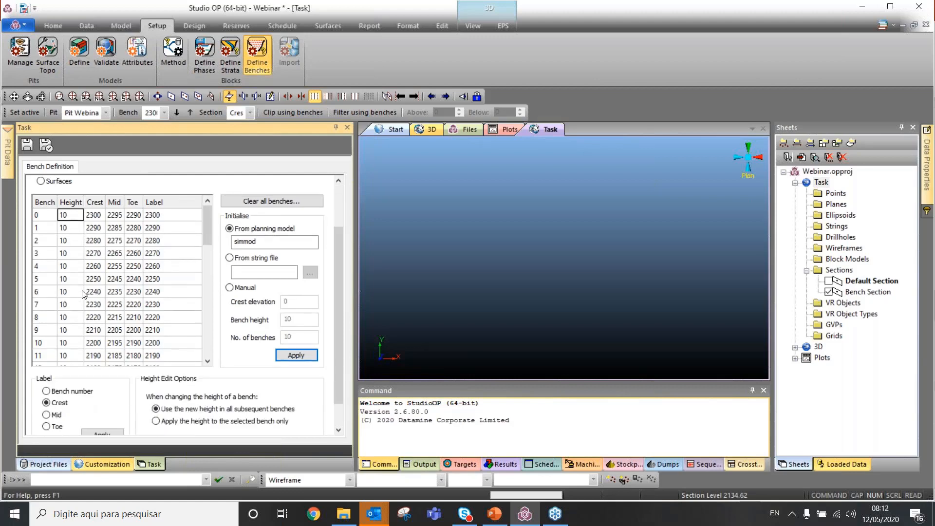
scroll(84, 297, up, 2)
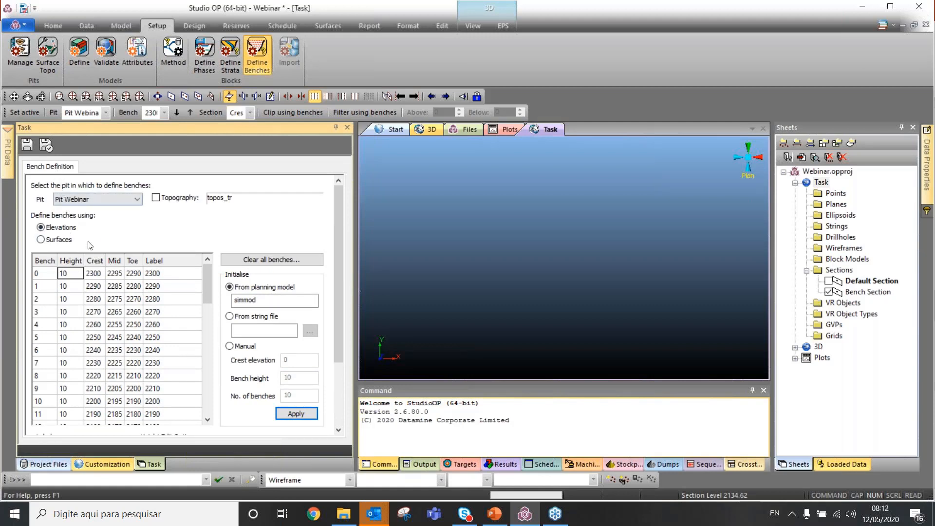
click(46, 144)
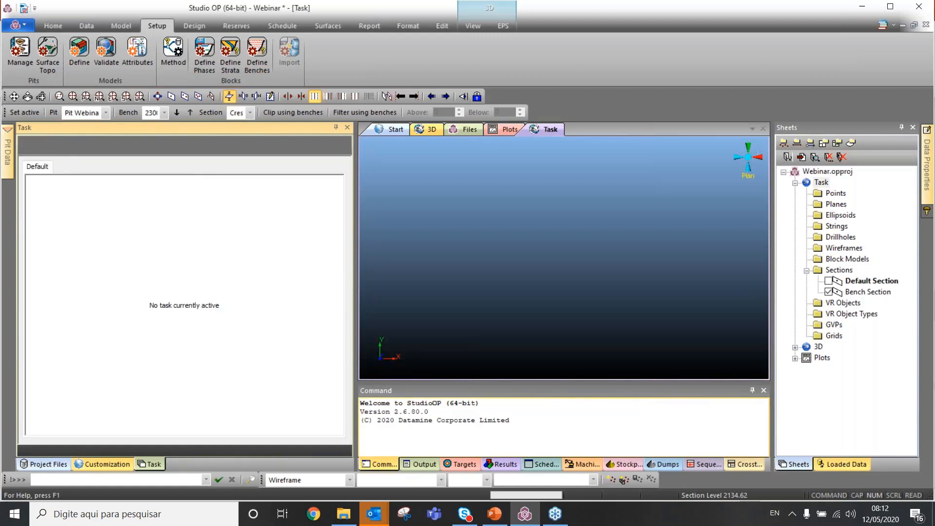
- Open the task for adding mining phase DTMs under Reserves and select Pit Webinar as the pit
click(195, 27)
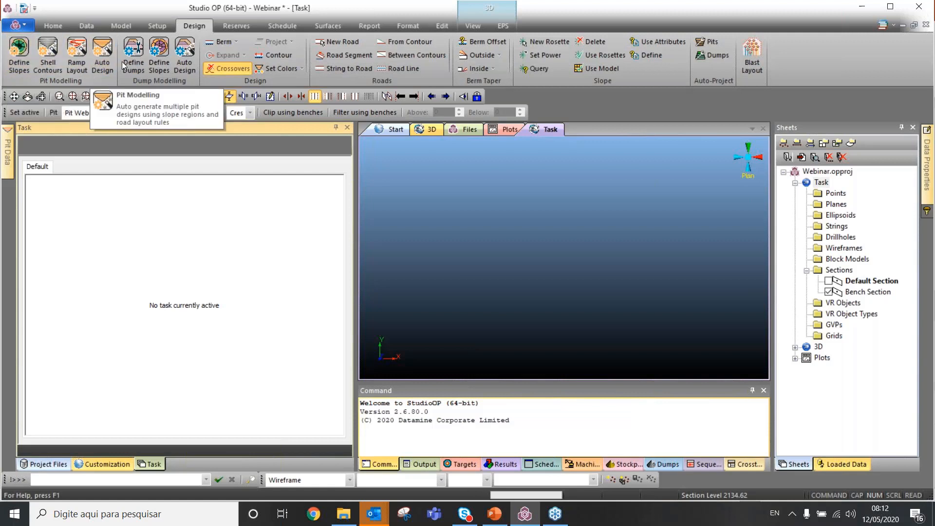
click(224, 25)
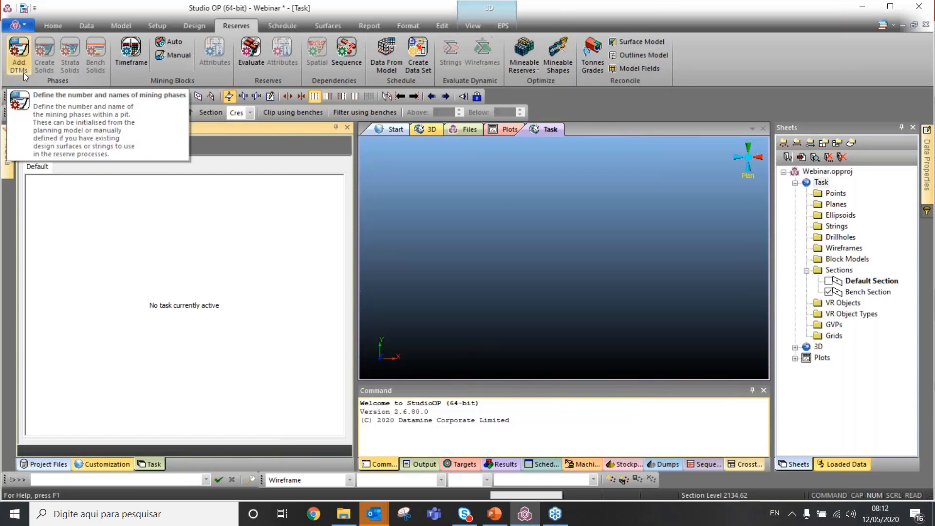
click(24, 72)
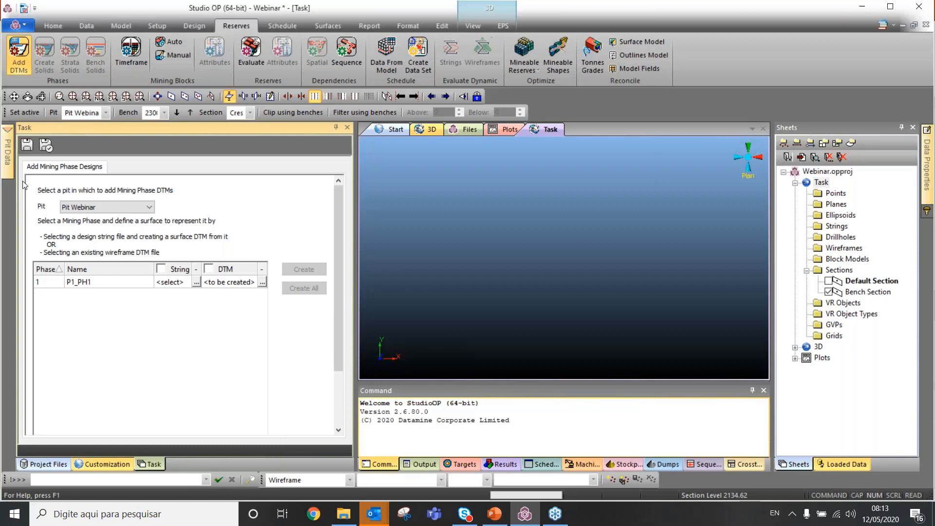
click(110, 207)
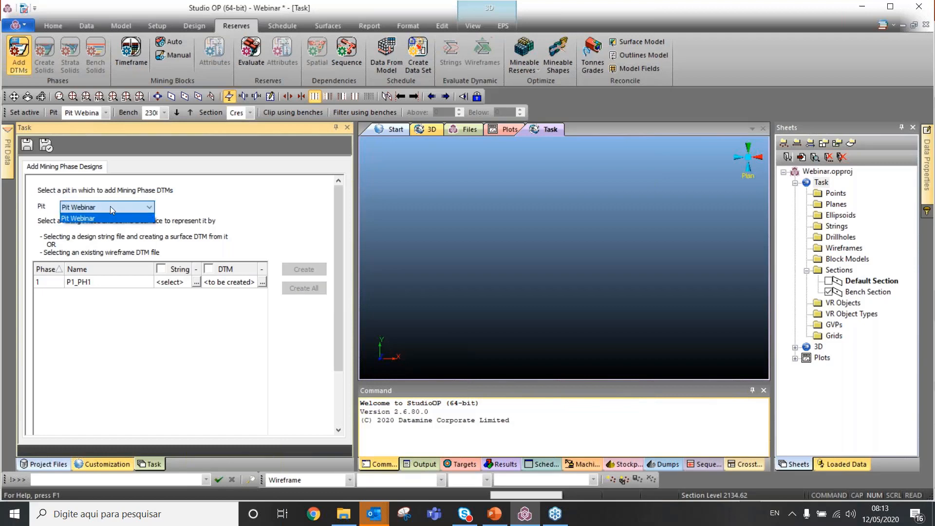
click(111, 210)
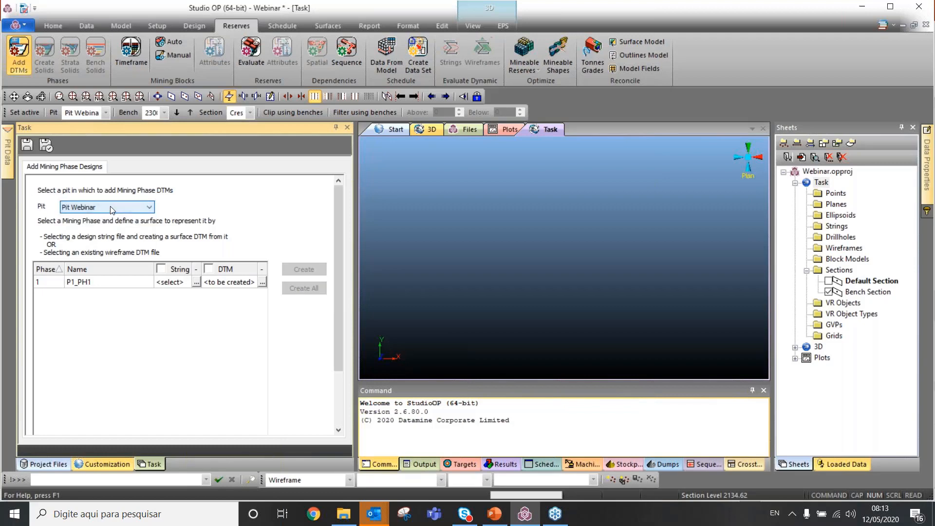
click(112, 210)
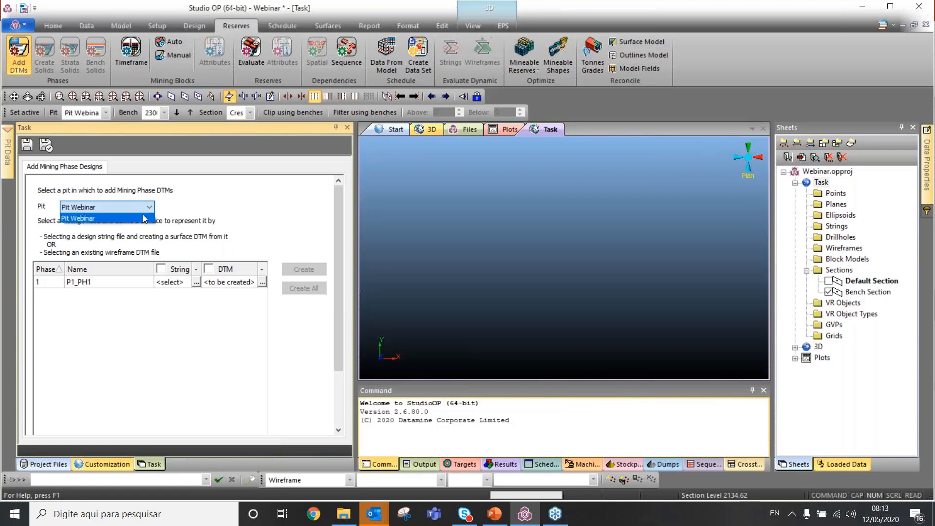
click(152, 218)
scroll(287, 229, down, 3)
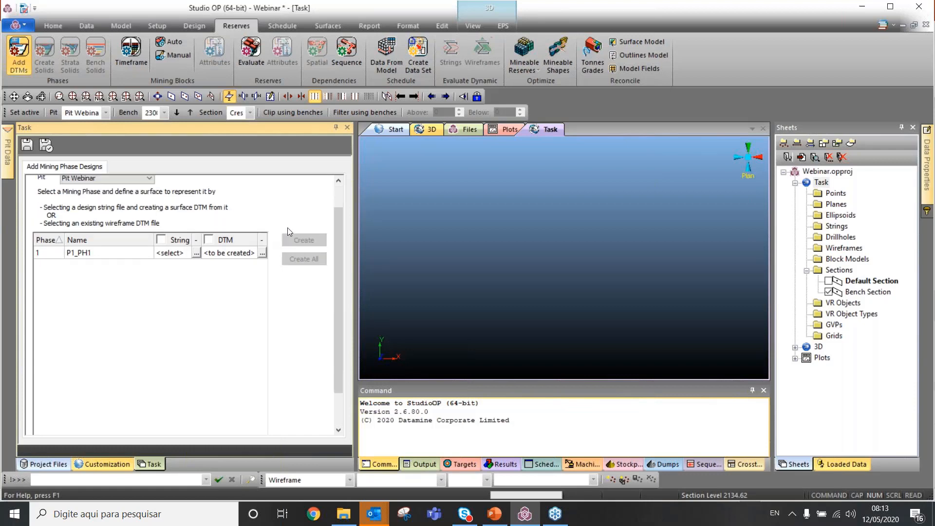
scroll(73, 327, up, 3)
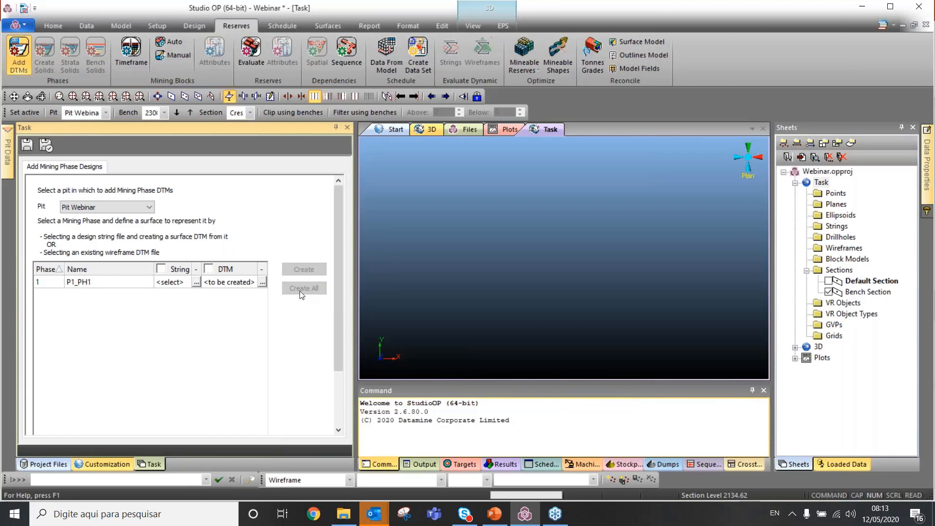
- Assign the Phase1 string file to mining phase P1_PH1 and display the strings in the task view
click(178, 286)
click(196, 283)
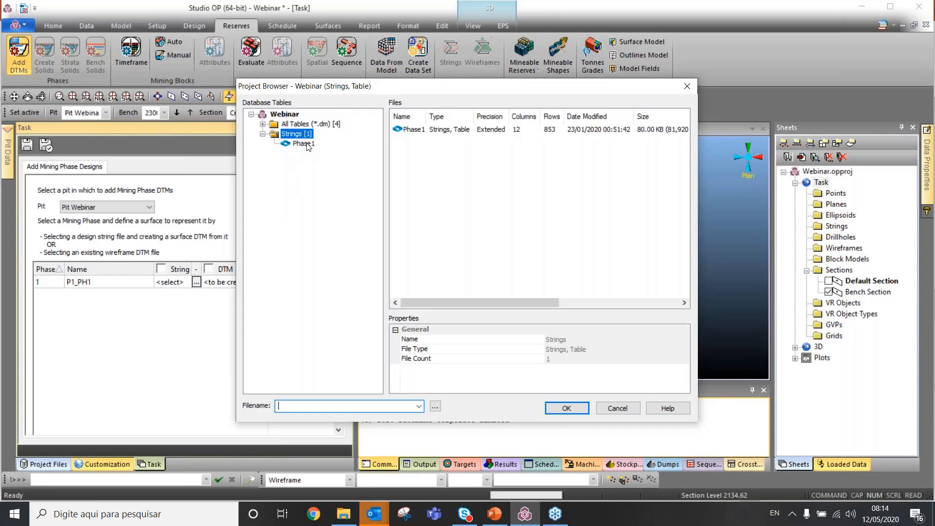
click(304, 143)
click(565, 407)
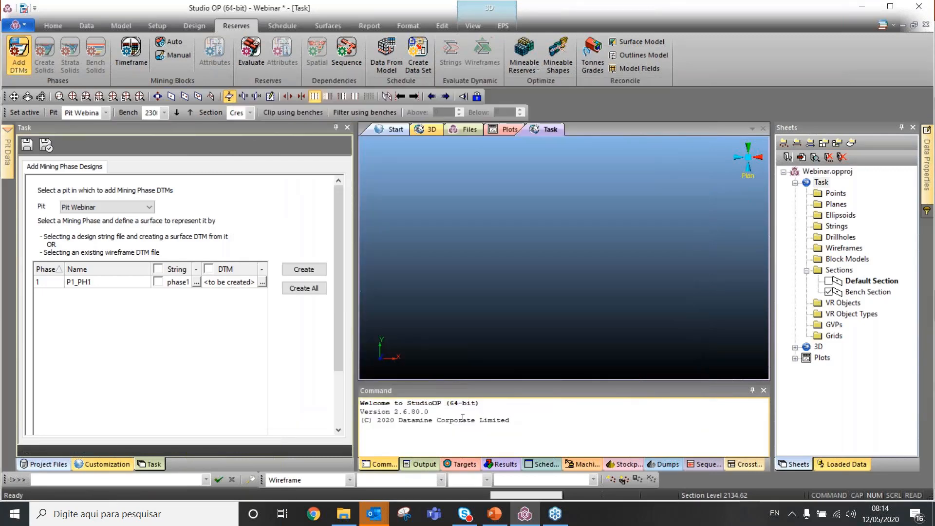
click(158, 282)
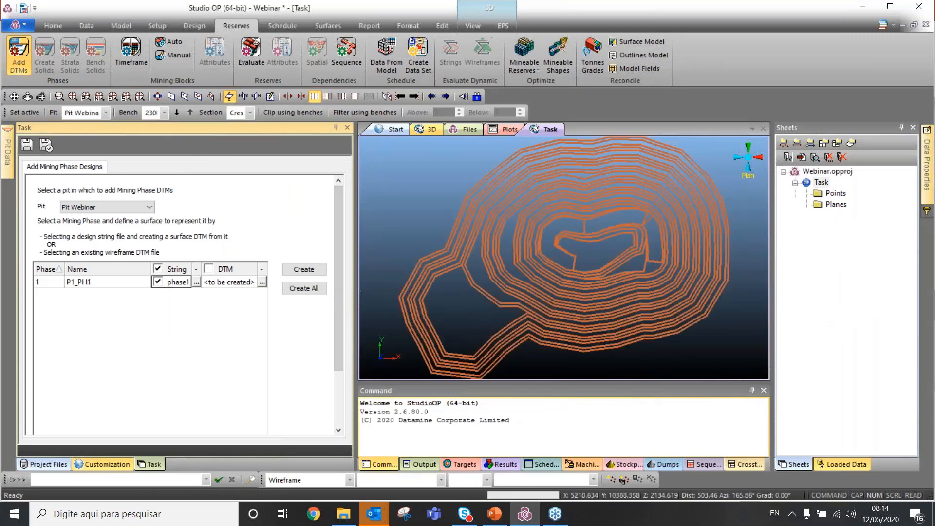
shift+drag(588, 309, 512, 271)
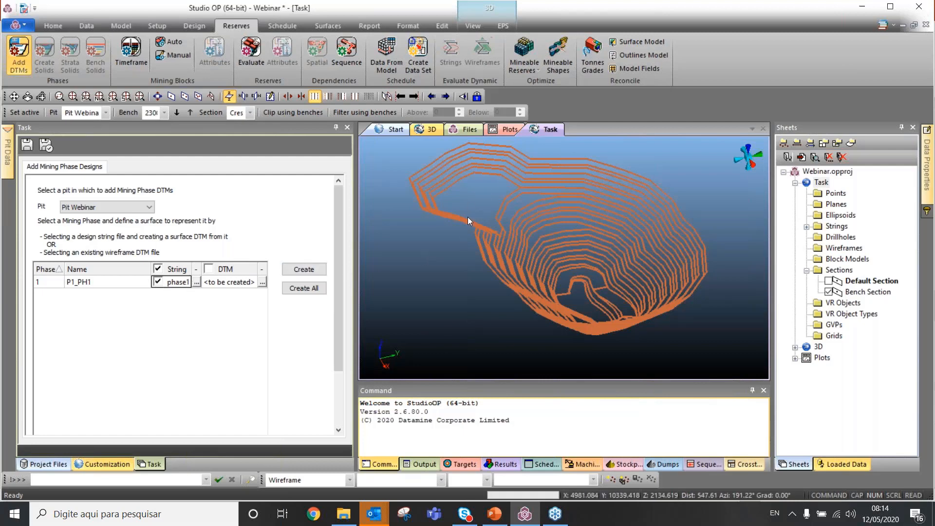
- Create the surface DTM of phase P1_PH1 from its strings, display it and save the phase design task
click(312, 274)
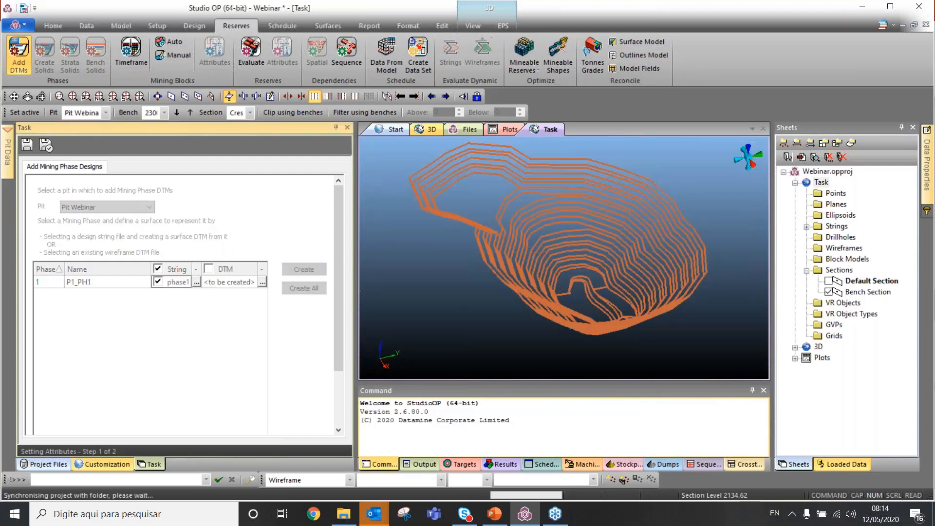
click(211, 282)
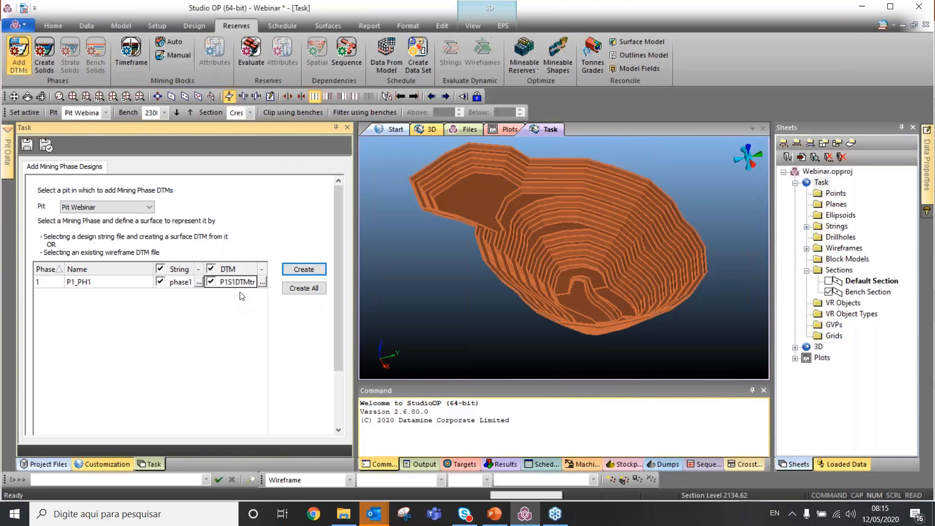
click(44, 282)
click(289, 271)
shift+drag(544, 255, 561, 275)
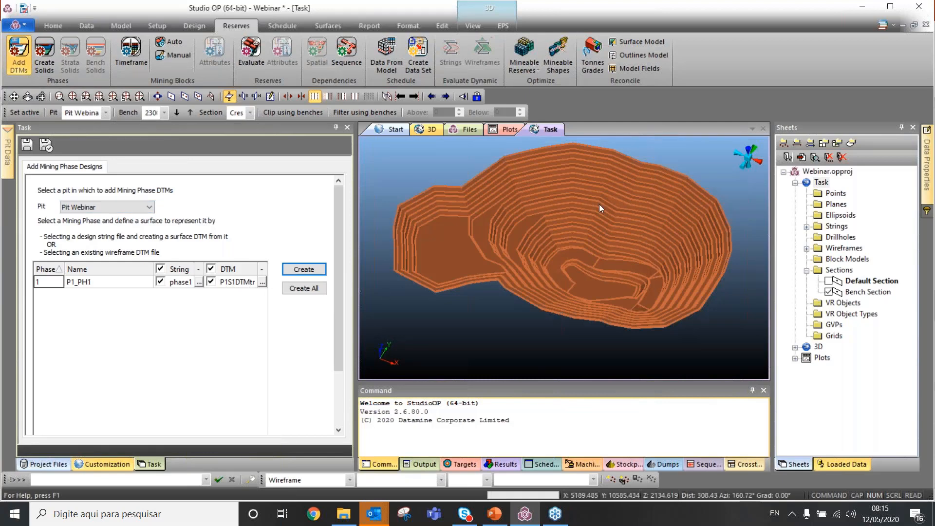
click(40, 148)
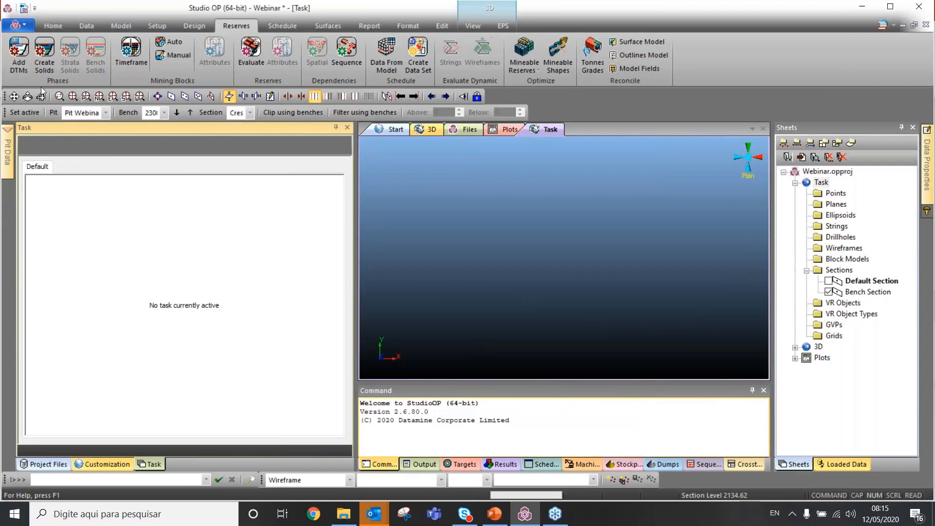
- Open the mining phase solids task for Pit Webinar and display the DTM of phase P1_PH1
click(43, 67)
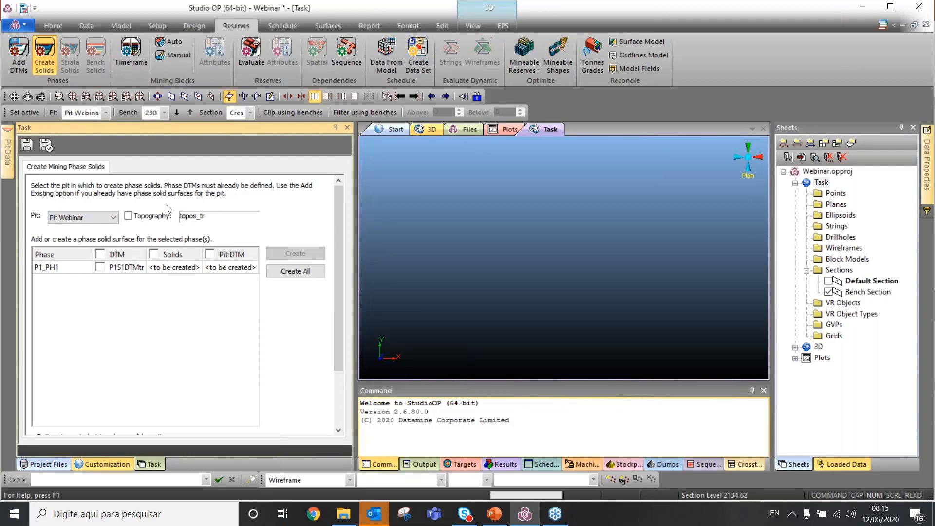
click(106, 219)
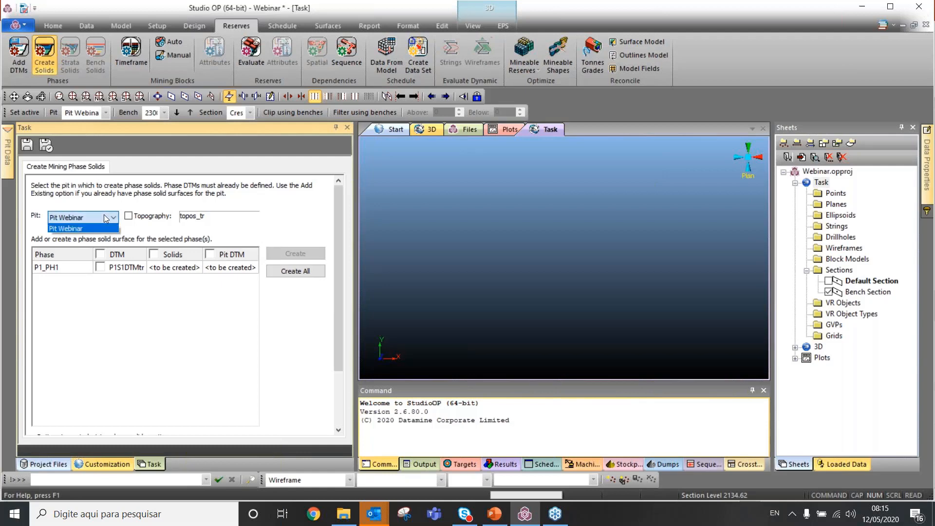
click(105, 218)
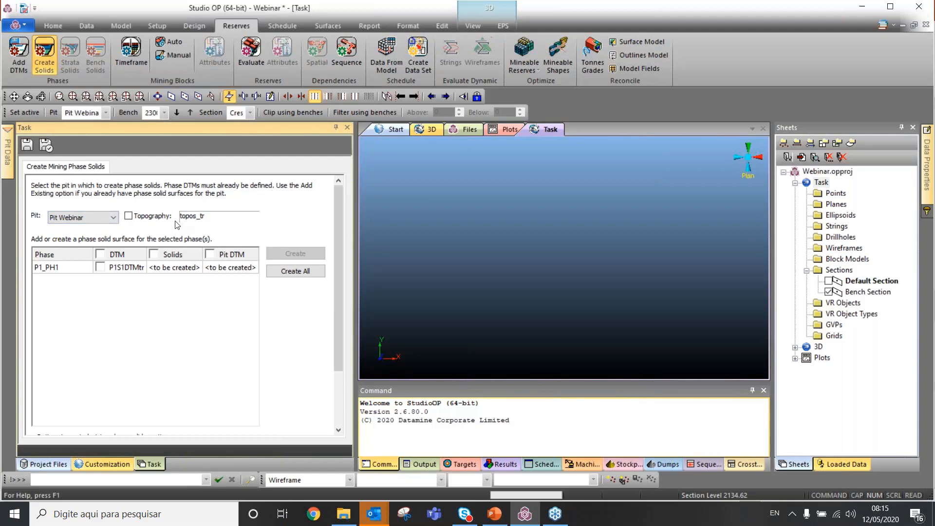
click(100, 268)
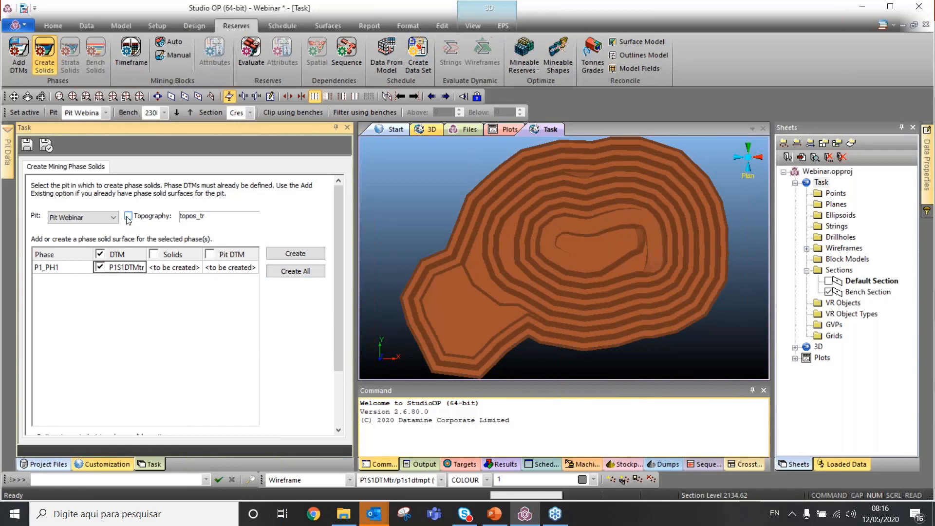
- Display the topography with the phase DTM and define a vertical section by two points along the length of the pit
scroll(321, 258, down, 3)
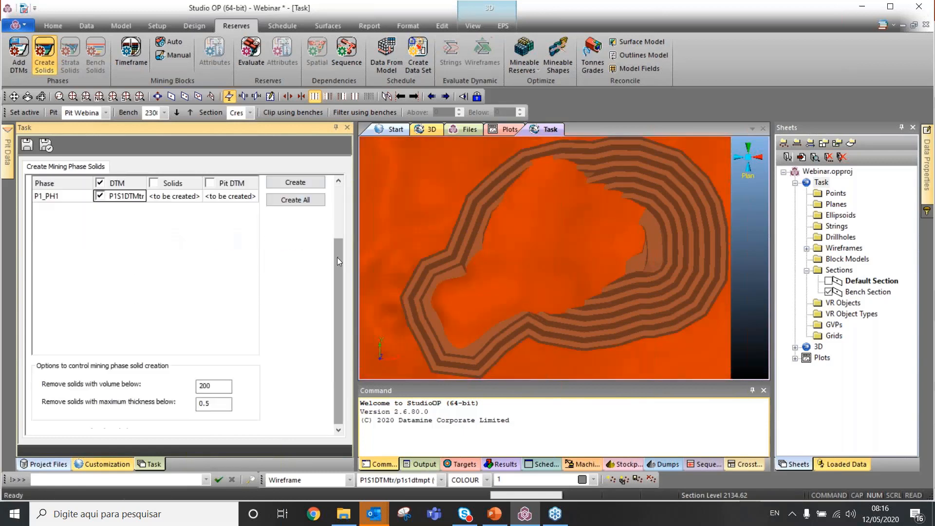
scroll(650, 231, down, 3)
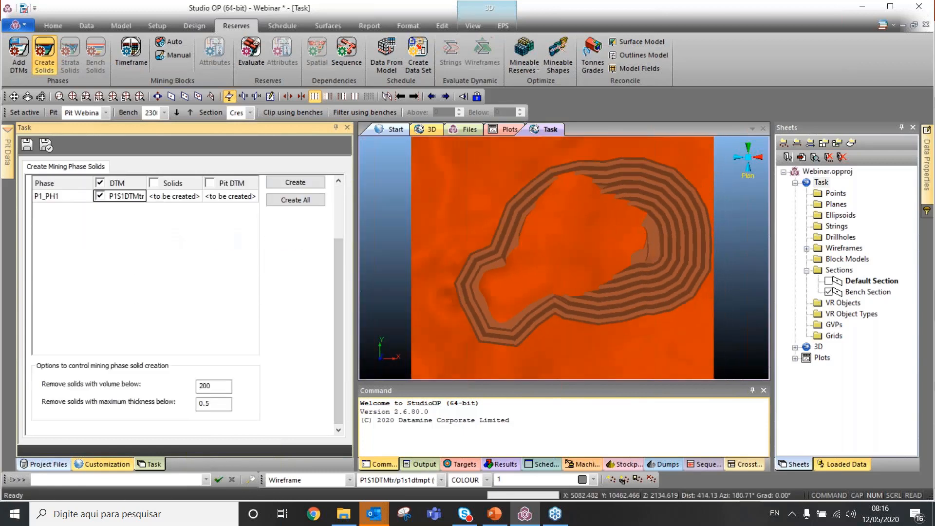
scroll(572, 279, down, 1)
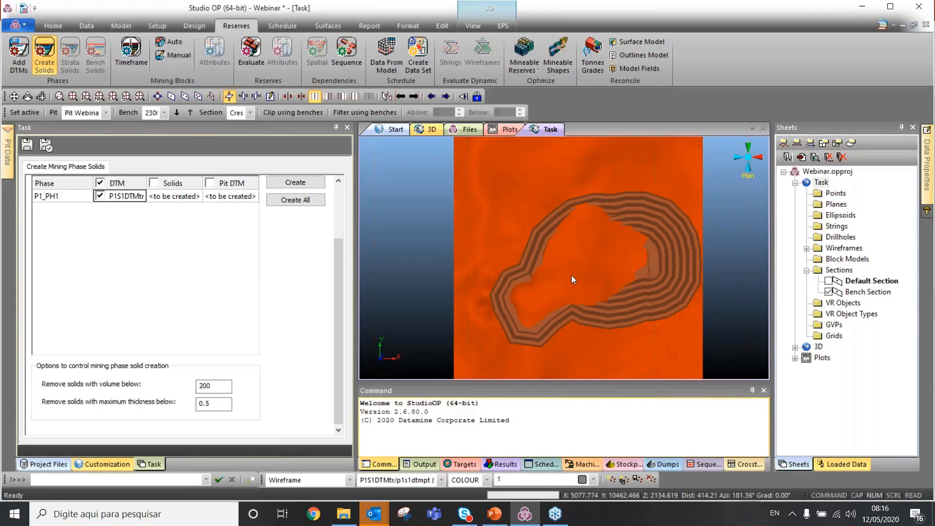
key(2)
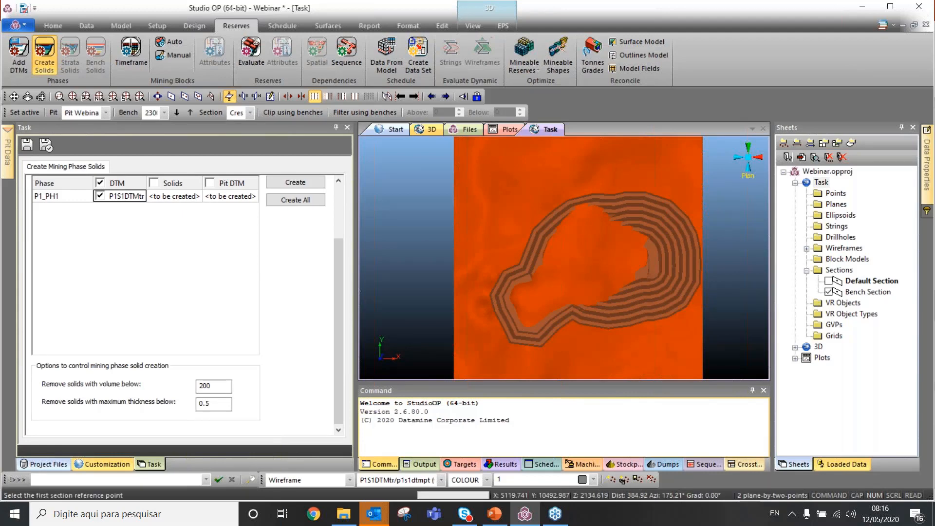
click(655, 223)
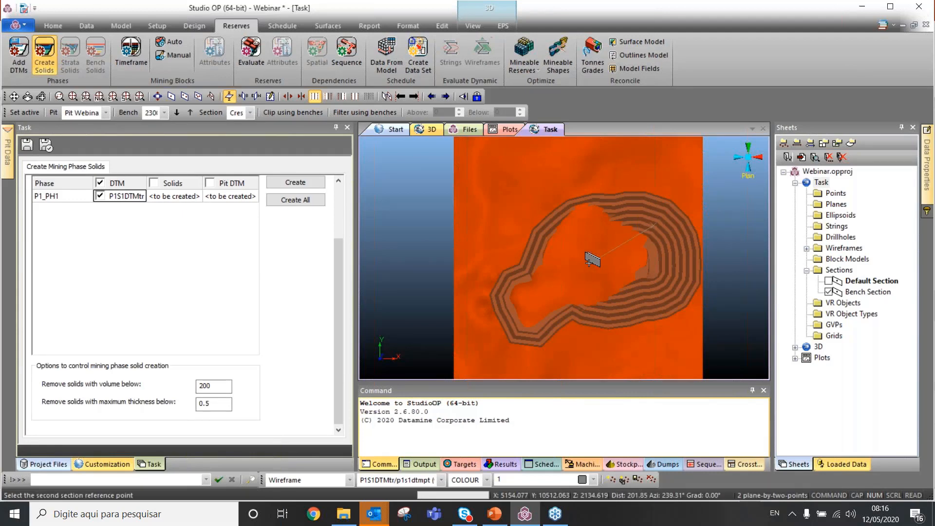
click(496, 314)
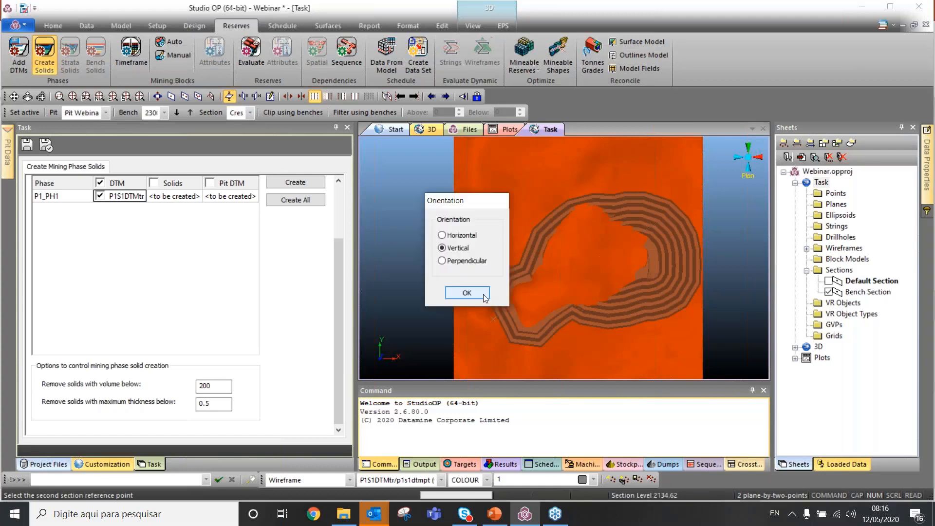
click(479, 294)
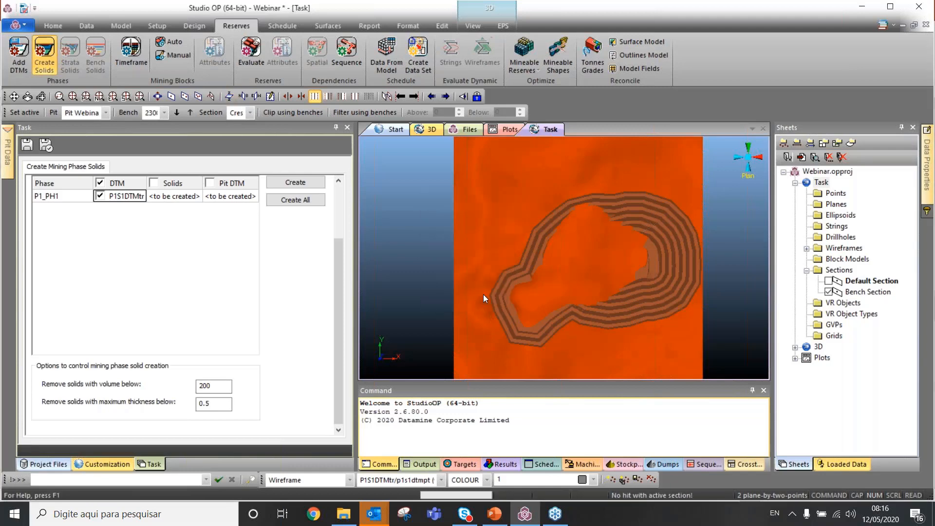
- Align the view with the vertical section and show the topography and phase wireframes as slices
click(464, 98)
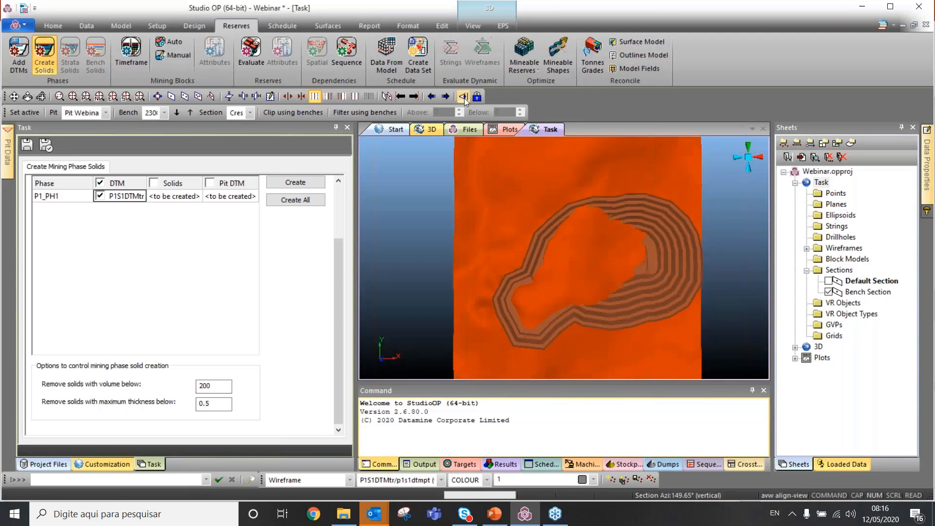
click(419, 26)
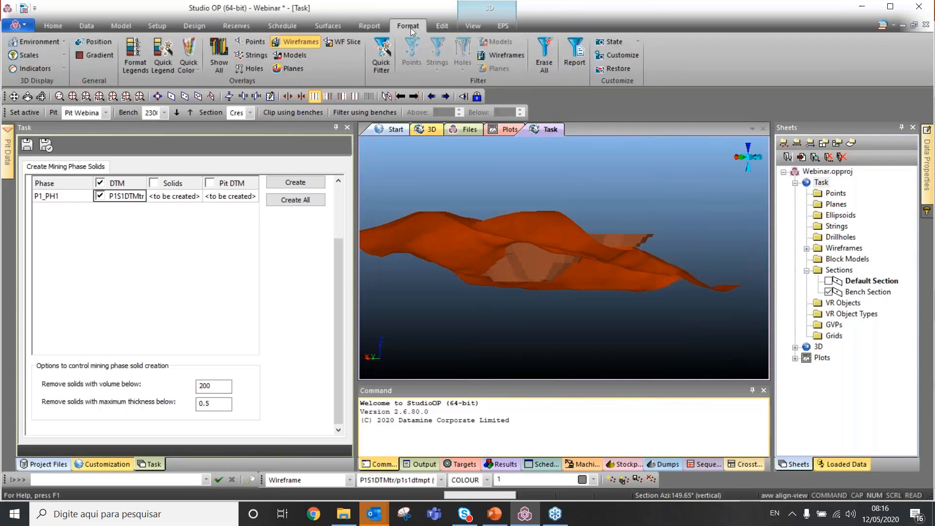
click(353, 41)
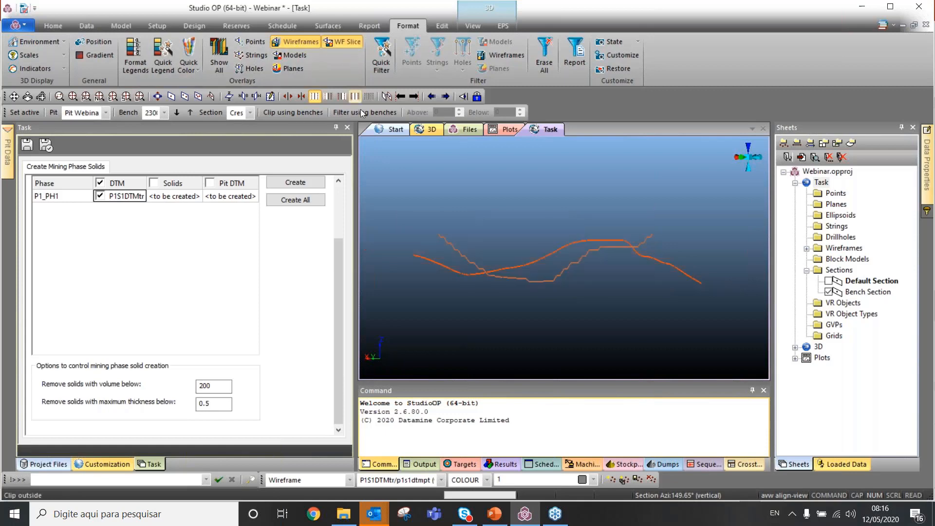
scroll(576, 271, up, 5)
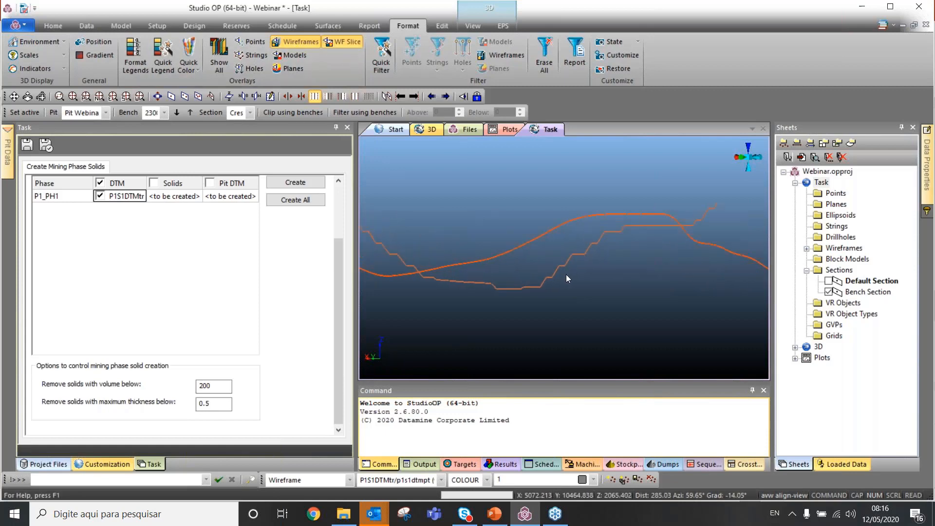
scroll(546, 279, up, 1)
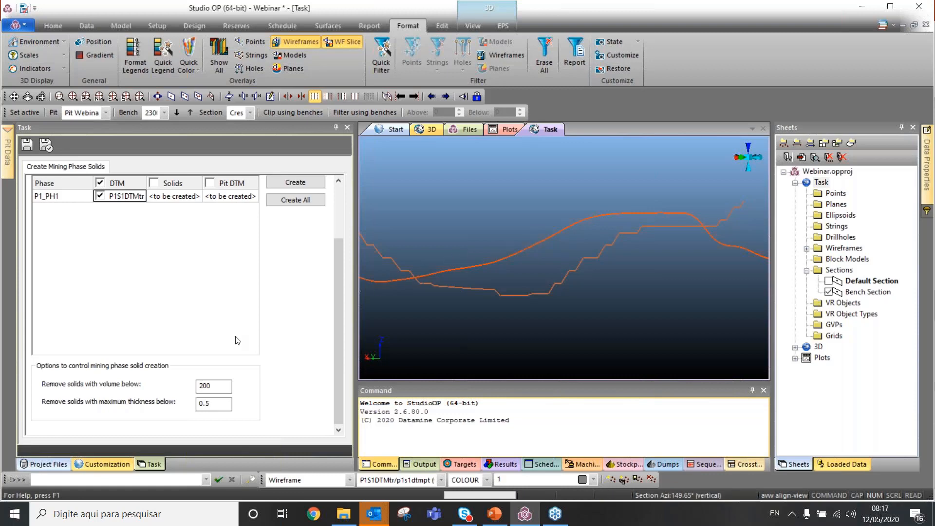
- Set the minimum volume and maximum thickness removal limits to 0 and create the mining phase solid for P1_PH1
scroll(238, 338, up, 2)
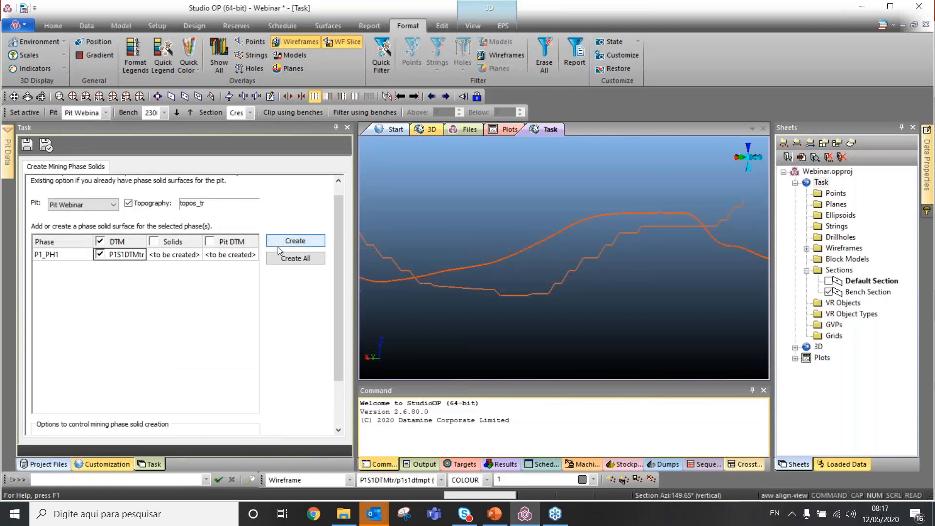
click(236, 25)
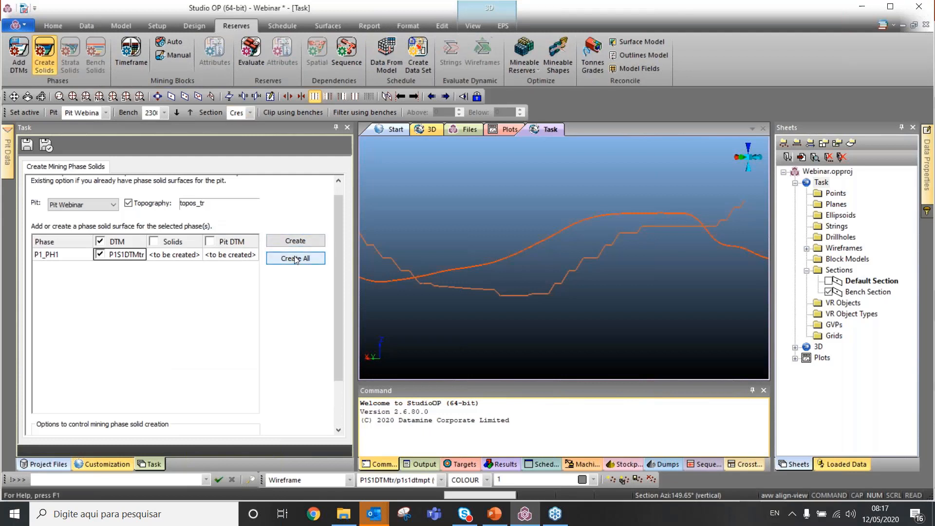
scroll(313, 250, down, 3)
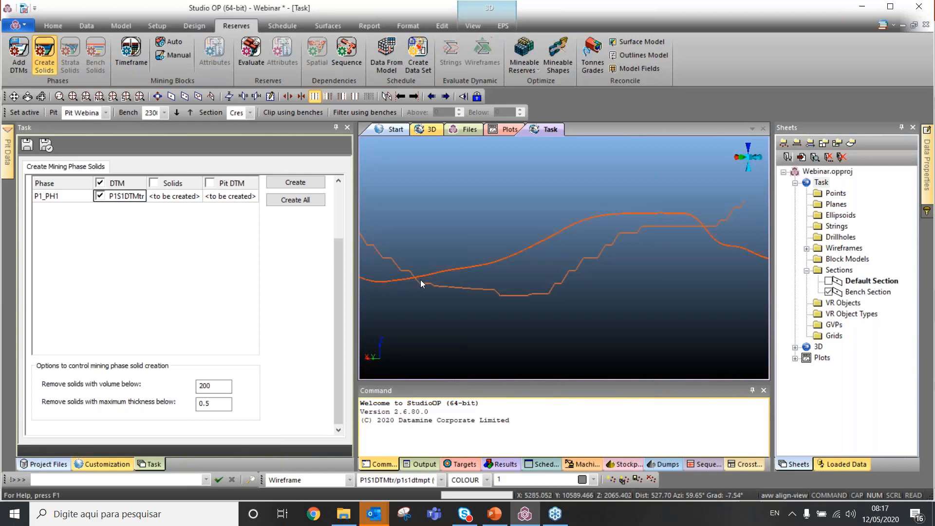
drag(421, 283, 590, 270)
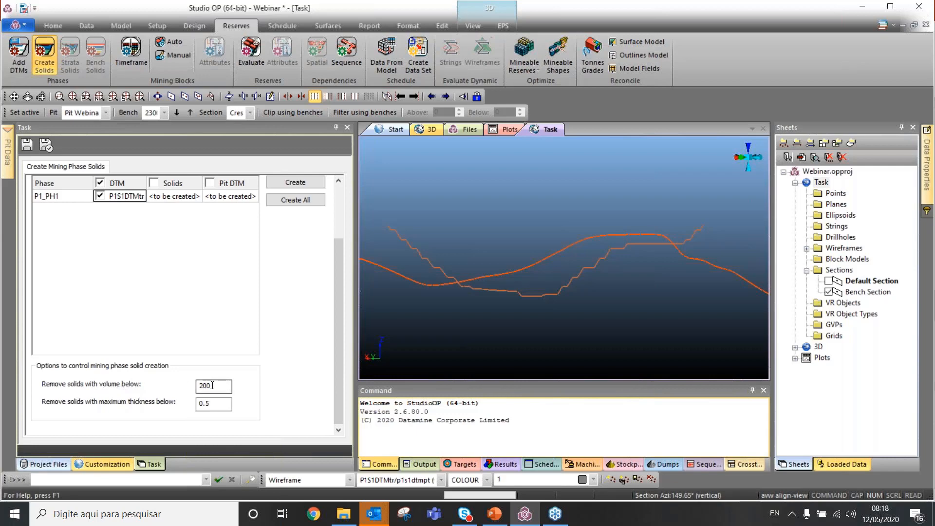
drag(213, 385, 188, 384)
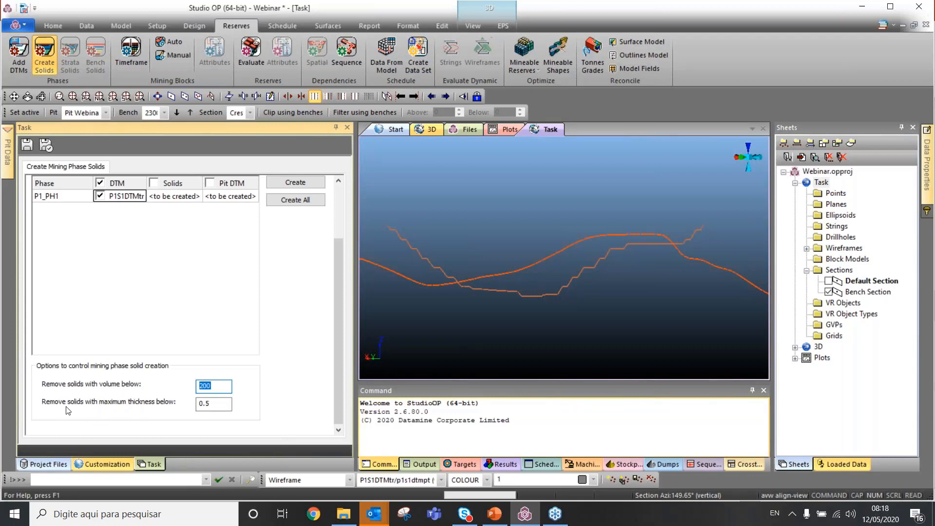
double_click(211, 403)
double_click(196, 385)
text(0)
double_click(221, 402)
text(0)
click(210, 387)
scroll(225, 335, up, 2)
click(297, 242)
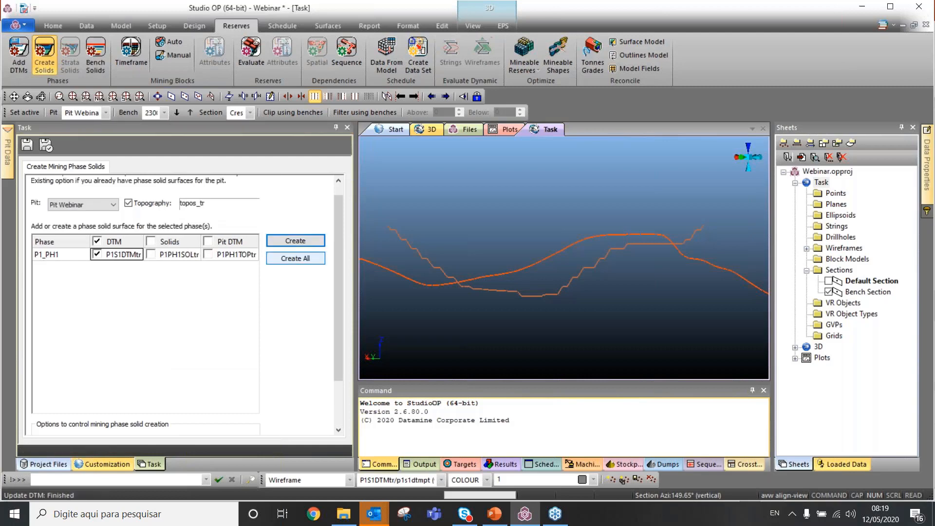
- Hide the phase DTM and the topography, and display the solid of P1_PH1 in plan and from the side
click(97, 242)
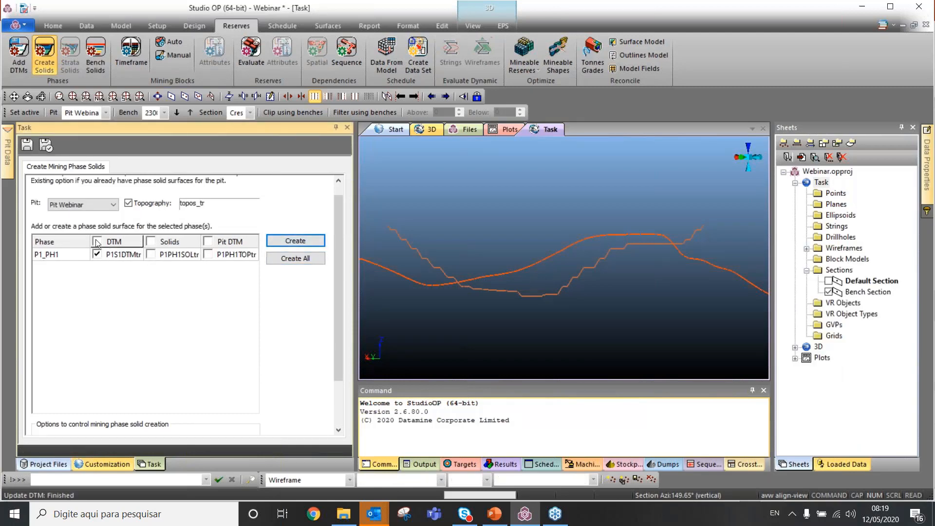
click(151, 254)
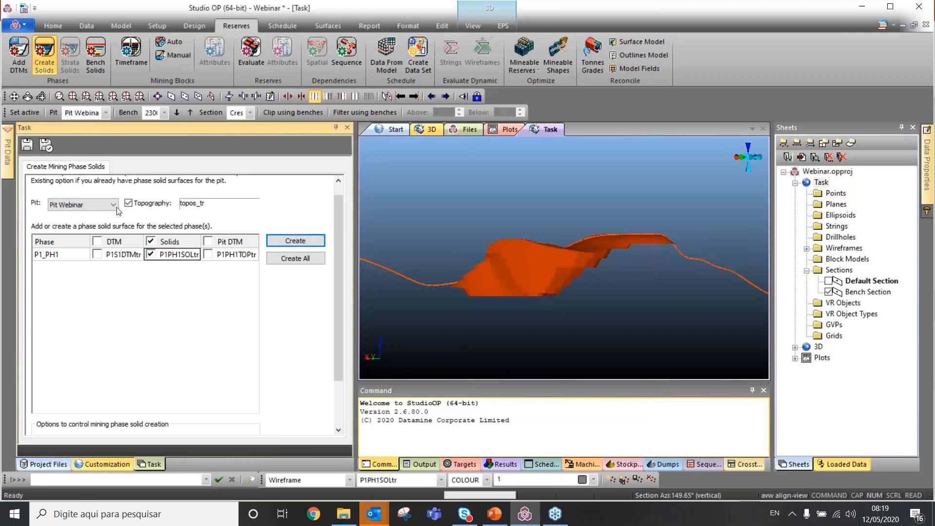
click(128, 204)
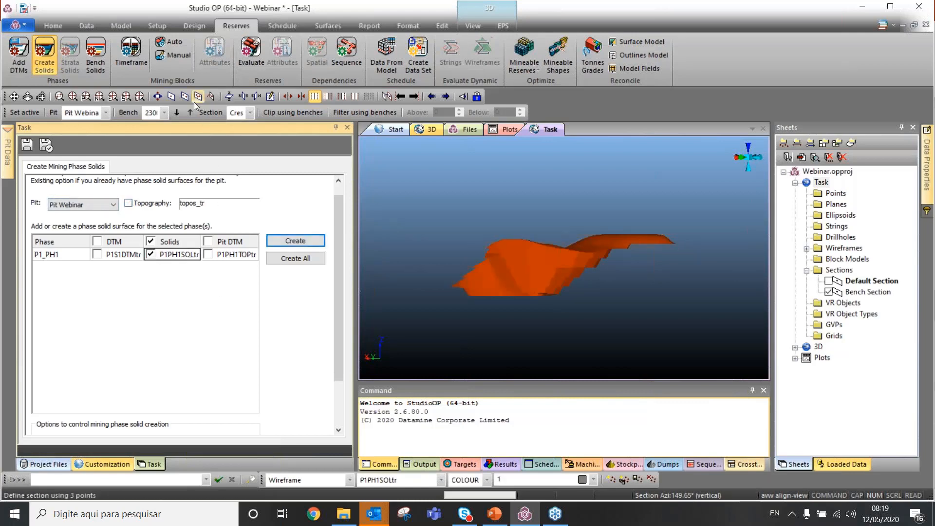
click(82, 100)
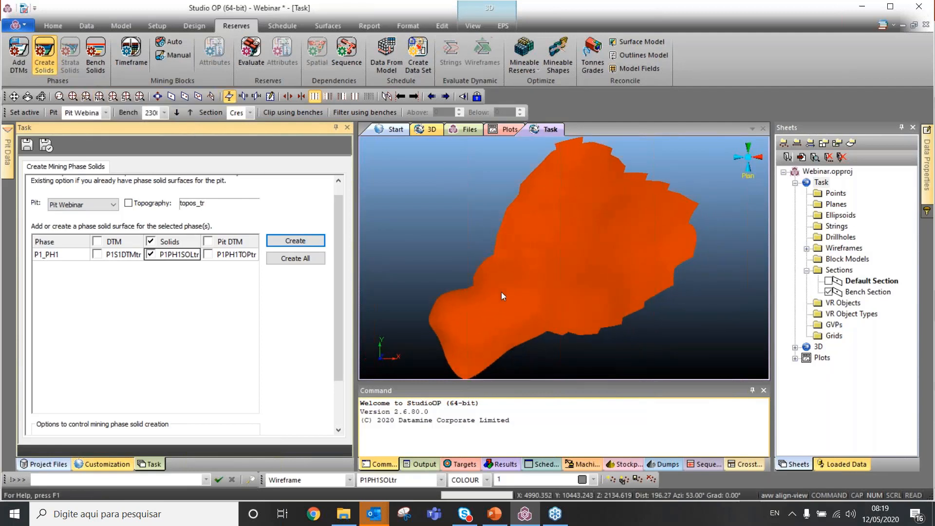
drag(564, 314, 534, 253)
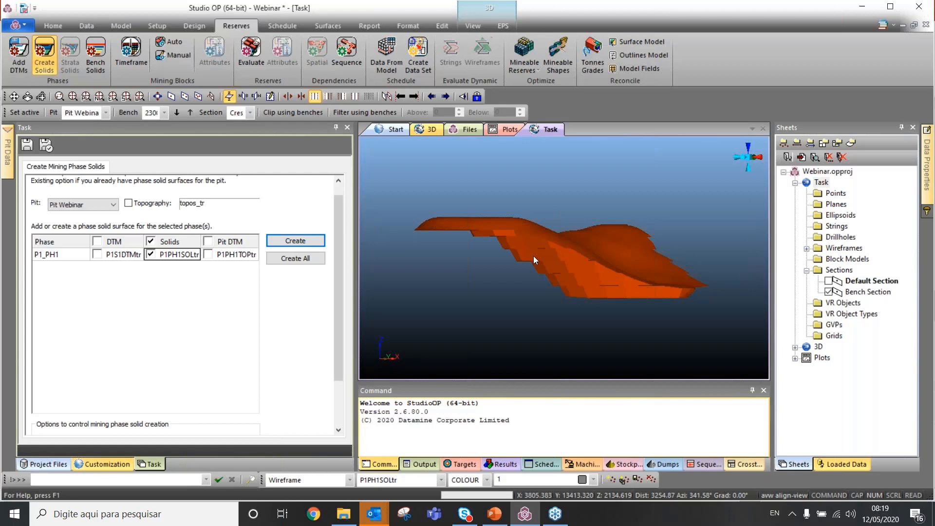
- Save and close the mining phase solids task for Pit Webinar
click(157, 26)
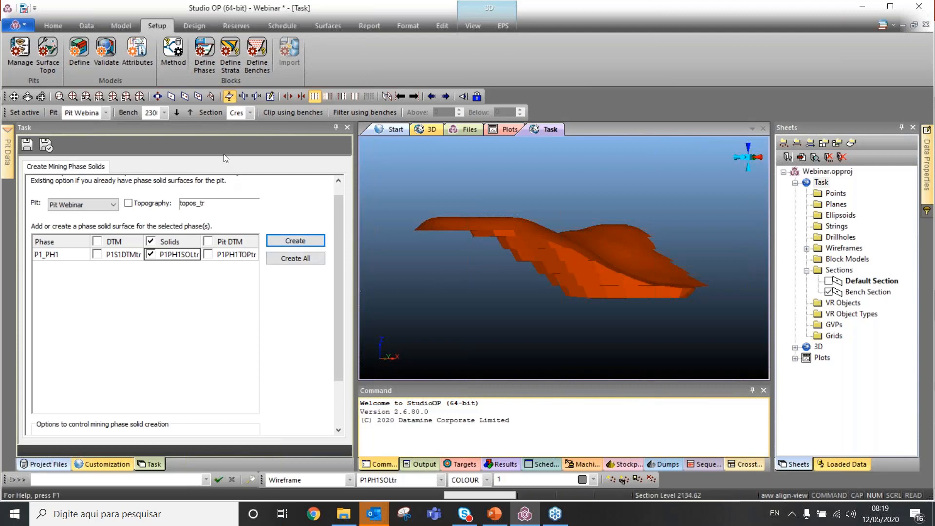
click(236, 26)
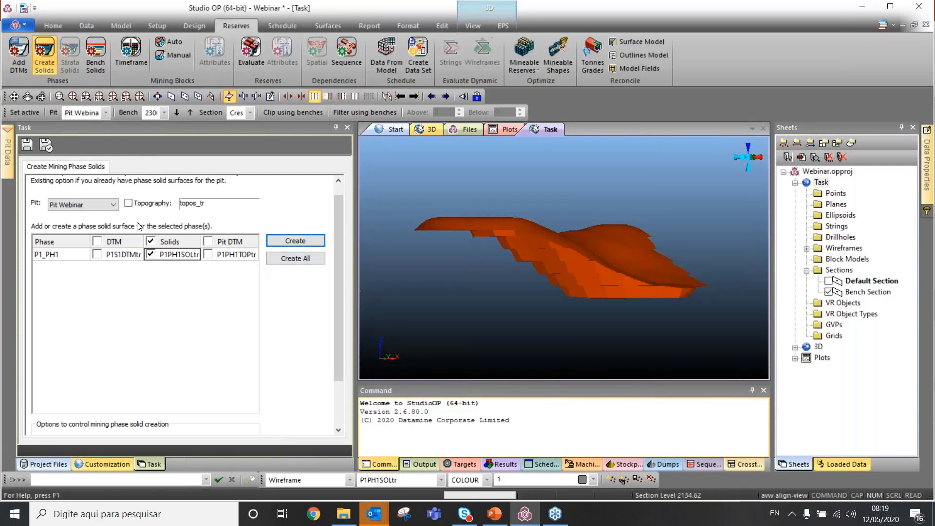
click(46, 145)
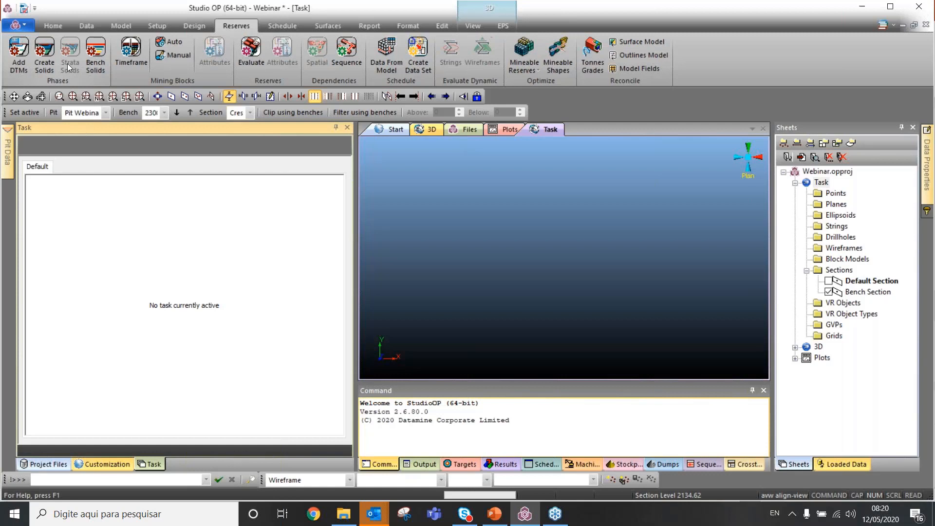
- Open the mining phase bench solids task for Pit Webinar and display the phase solid of P1_PH1 from the side
click(102, 50)
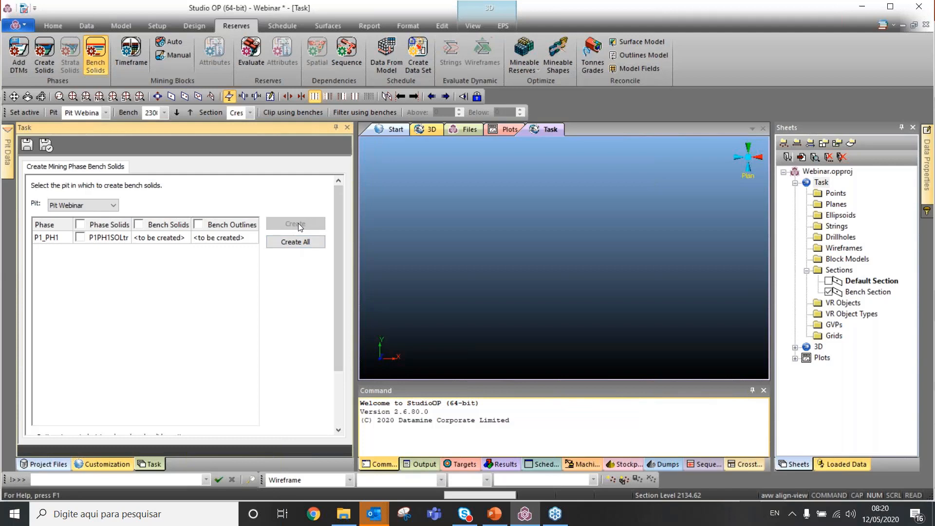
scroll(297, 223, down, 5)
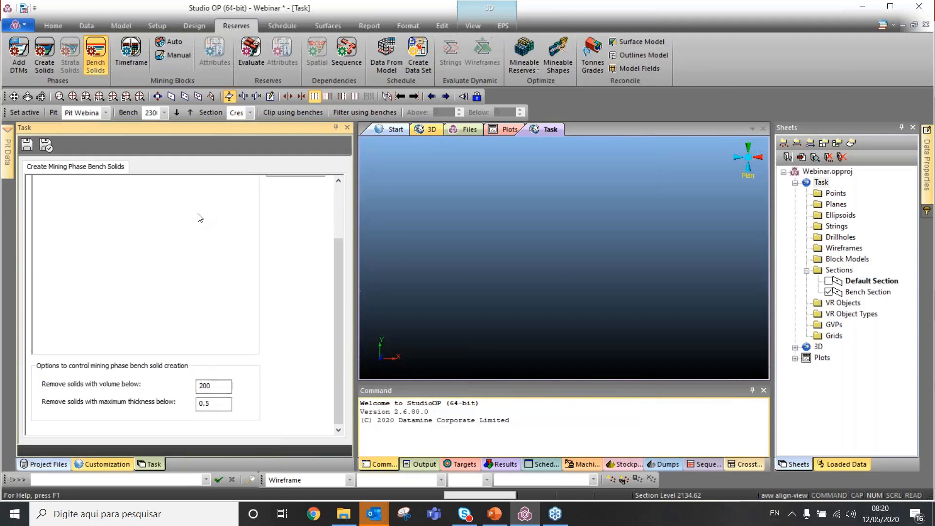
scroll(198, 215, up, 5)
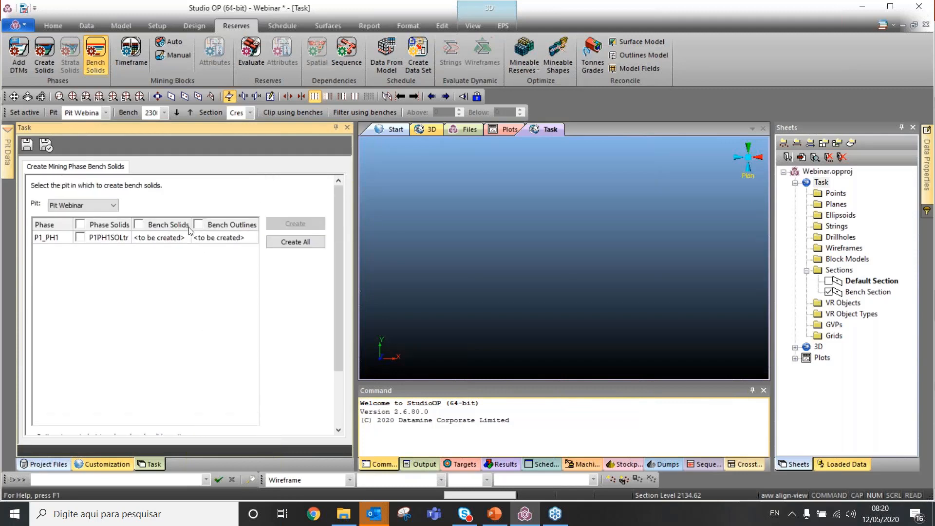
click(80, 224)
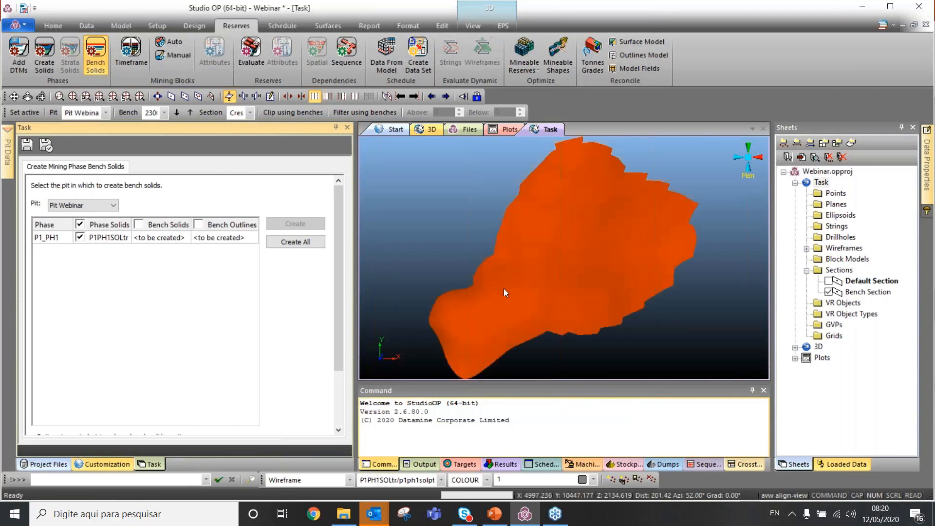
drag(504, 288, 556, 252)
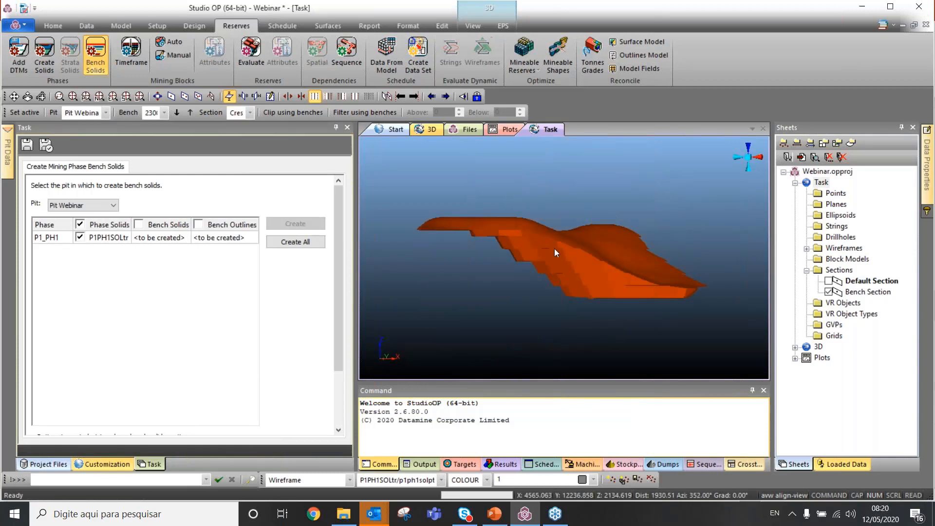
- Set the bench solid removal limits for volume and thickness to 0 and create the bench solids and outlines for P1_PH1
click(158, 238)
scroll(190, 359, down, 1)
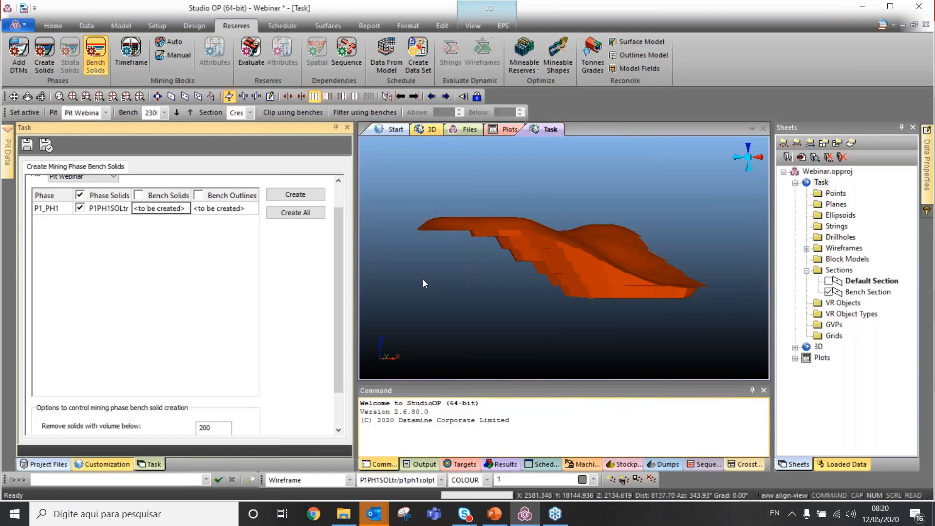
scroll(218, 398, down, 1)
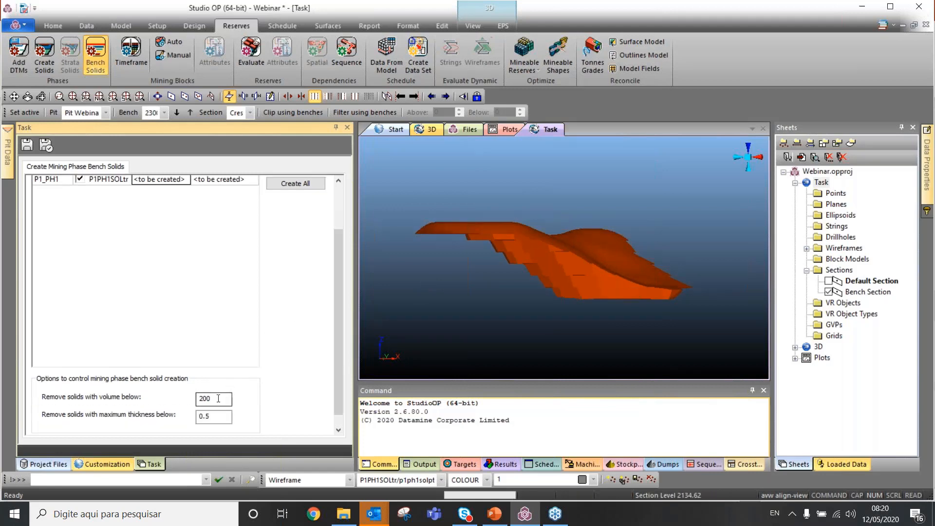
drag(219, 399, 195, 417)
text(00)
scroll(273, 360, up, 3)
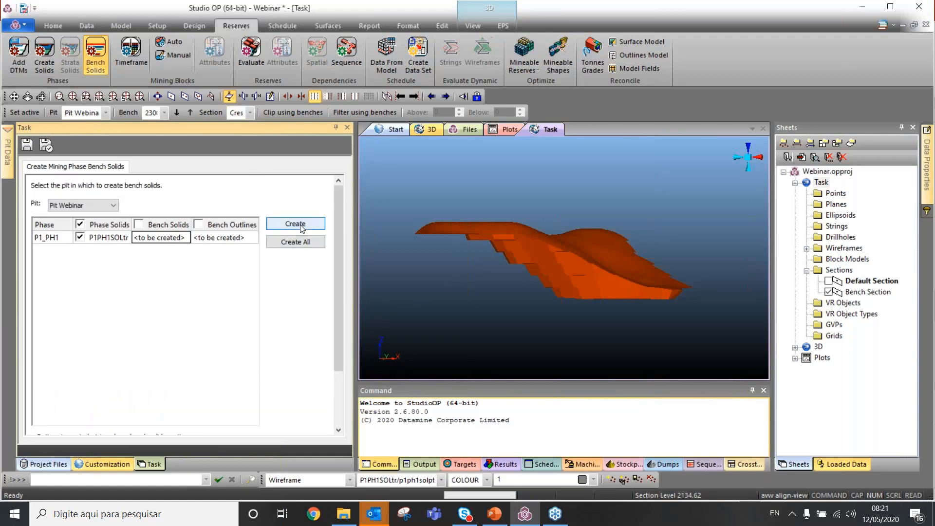
click(301, 226)
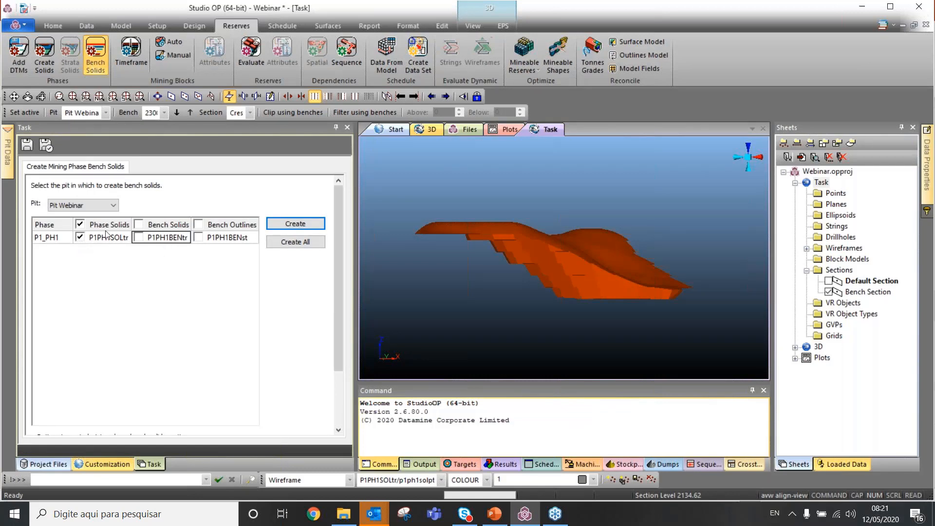
- Hide the phase solid of P1_PH1 and display its bench solids in plan and from an oblique angle
click(169, 225)
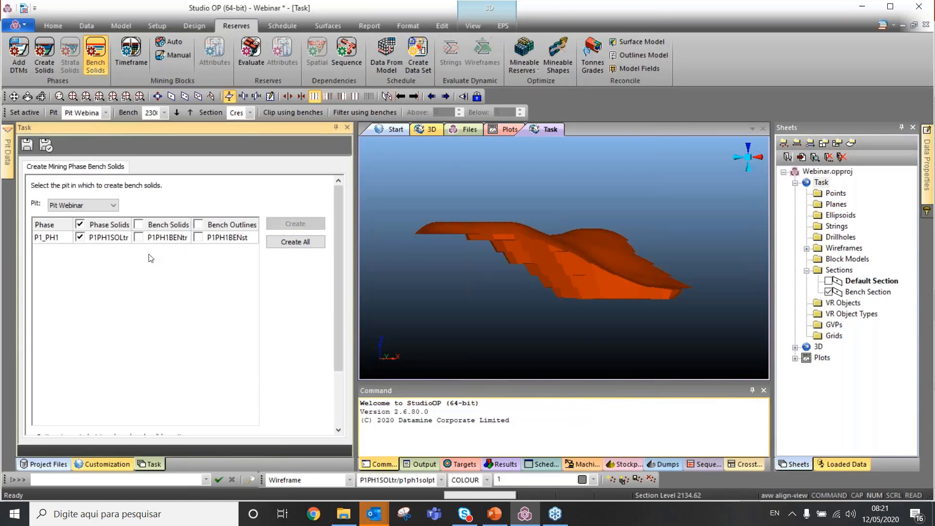
click(80, 224)
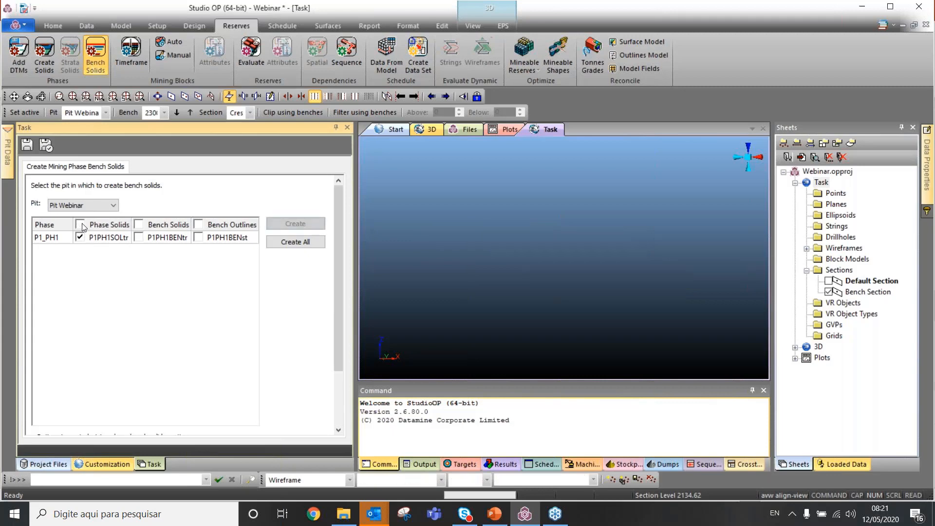
click(139, 224)
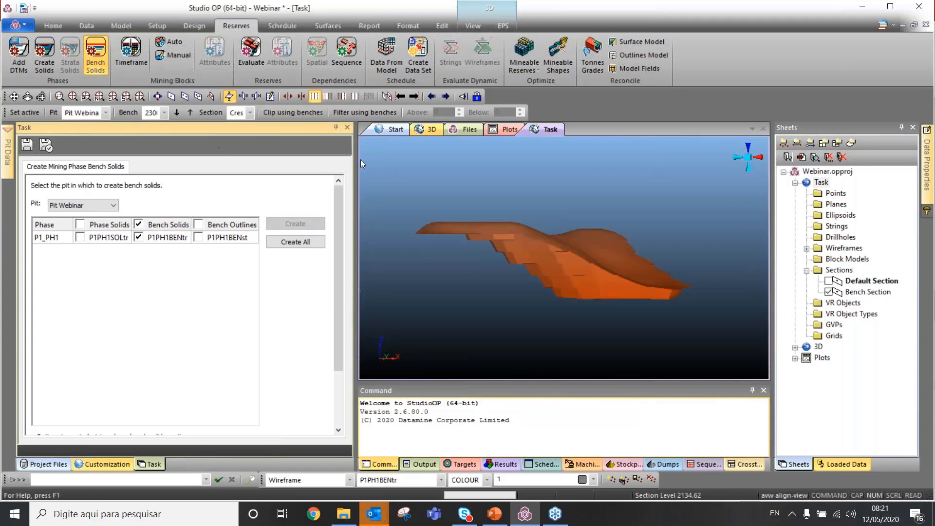
click(89, 101)
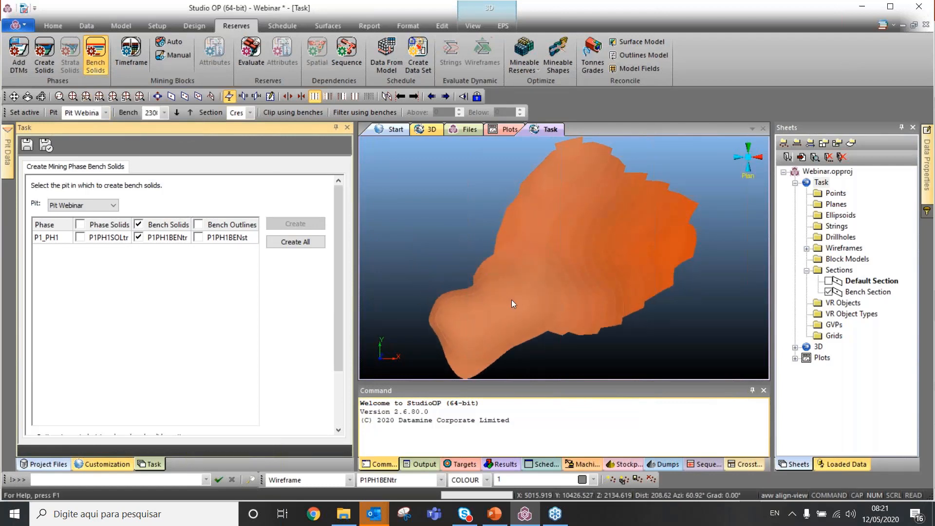
scroll(512, 303, up, 3)
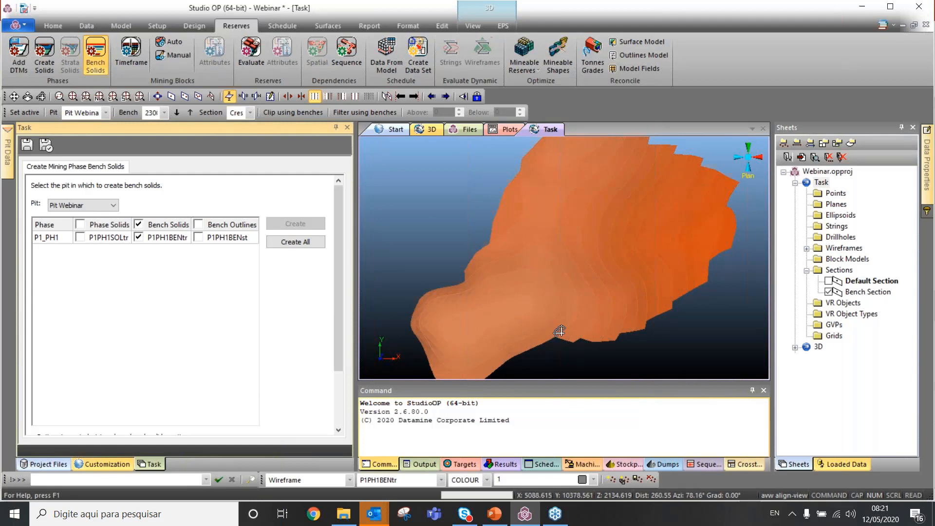
drag(538, 317, 500, 300)
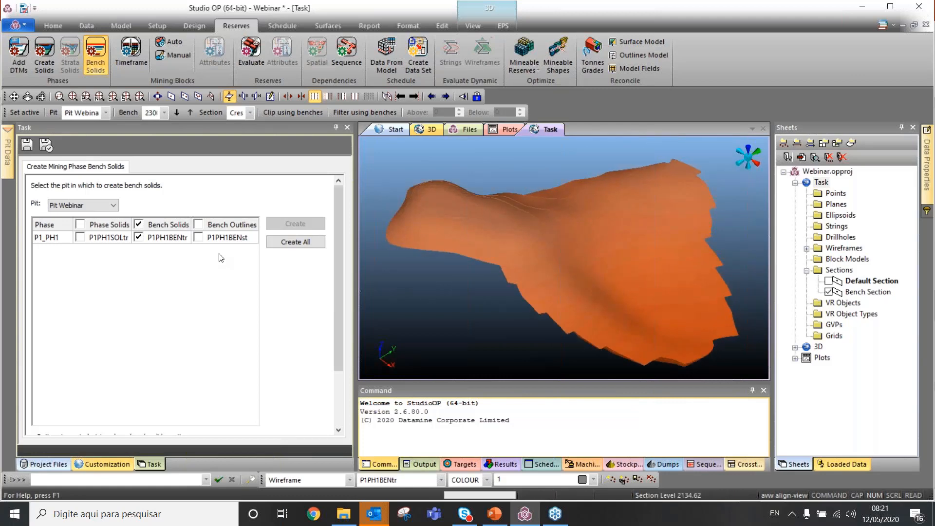
- Display the bench outlines of P1_PH1 and examine them against the bench solids from the side and obliquely
click(198, 238)
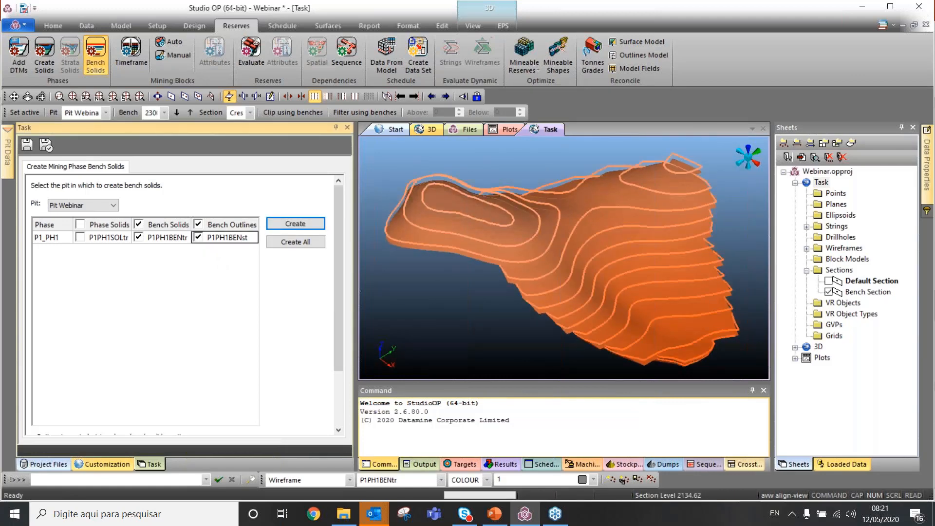
scroll(573, 268, down, 2)
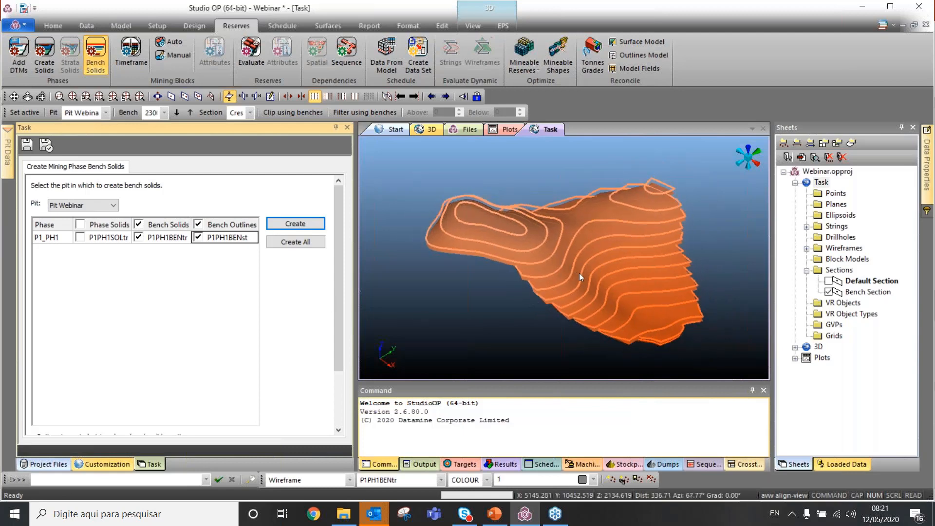
shift+drag(575, 270, 546, 262)
scroll(536, 272, up, 2)
scroll(450, 186, up, 1)
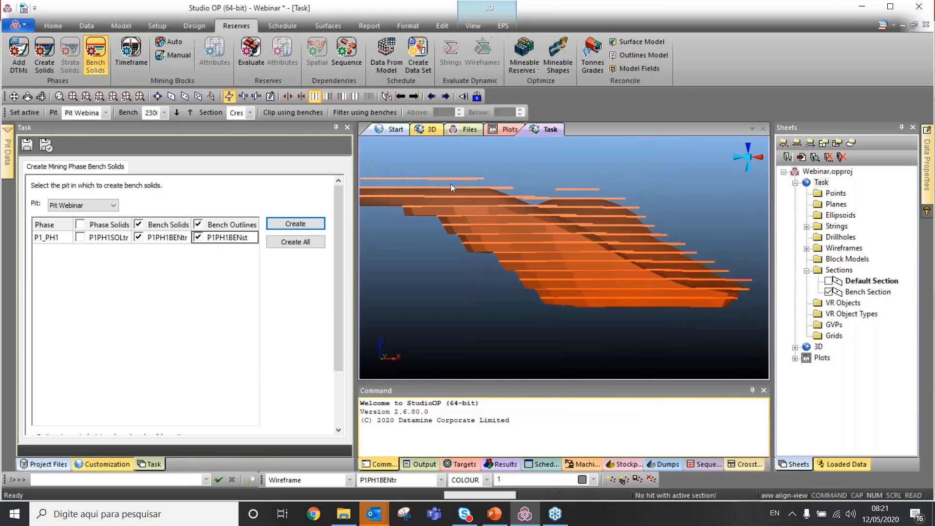
scroll(450, 185, up, 2)
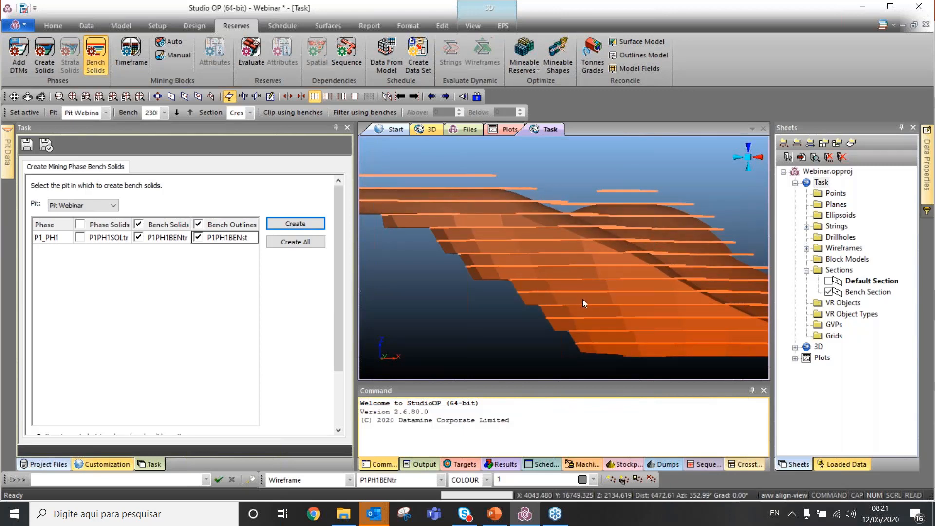
middle_drag(582, 299, 511, 248)
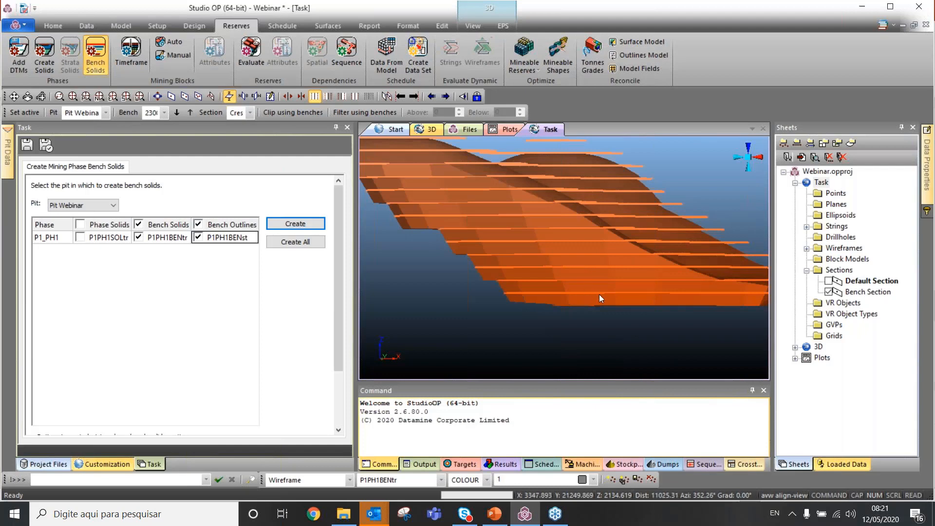
middle_drag(599, 294, 626, 273)
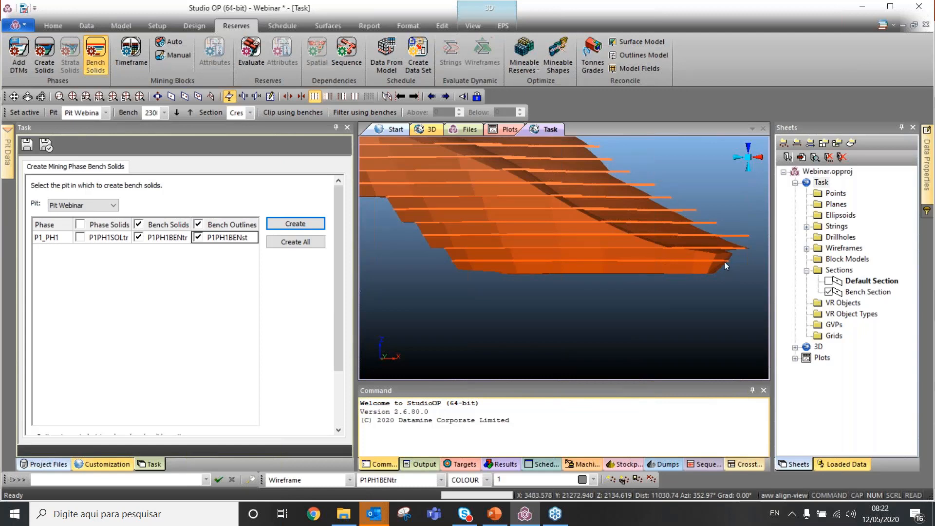
click(715, 237)
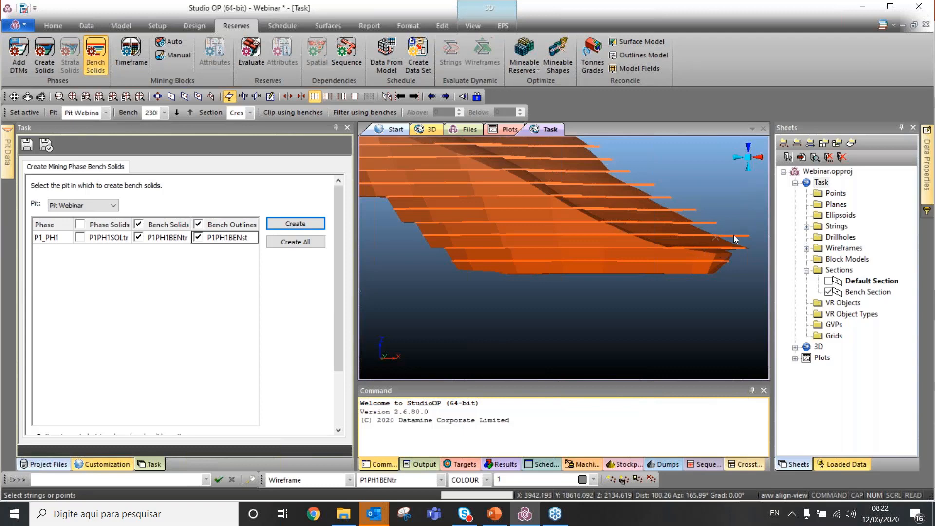
drag(621, 211, 439, 209)
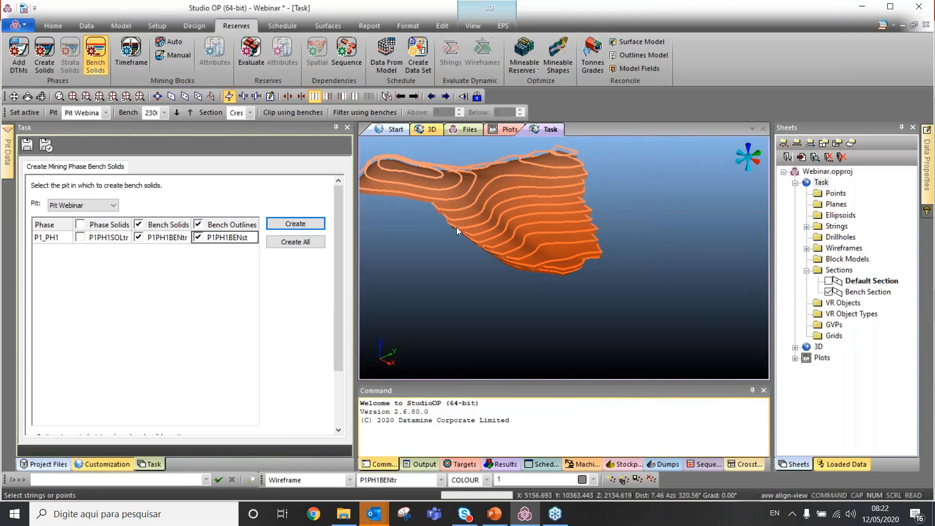
- Try to filter the plan view by bench with the current bench set to 2240, and switch the bench filter off
click(351, 114)
click(479, 115)
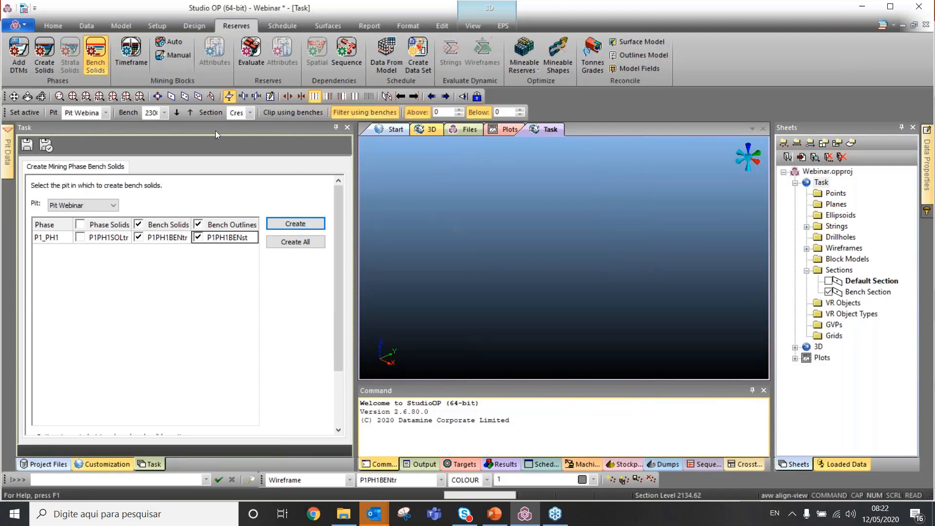
click(164, 113)
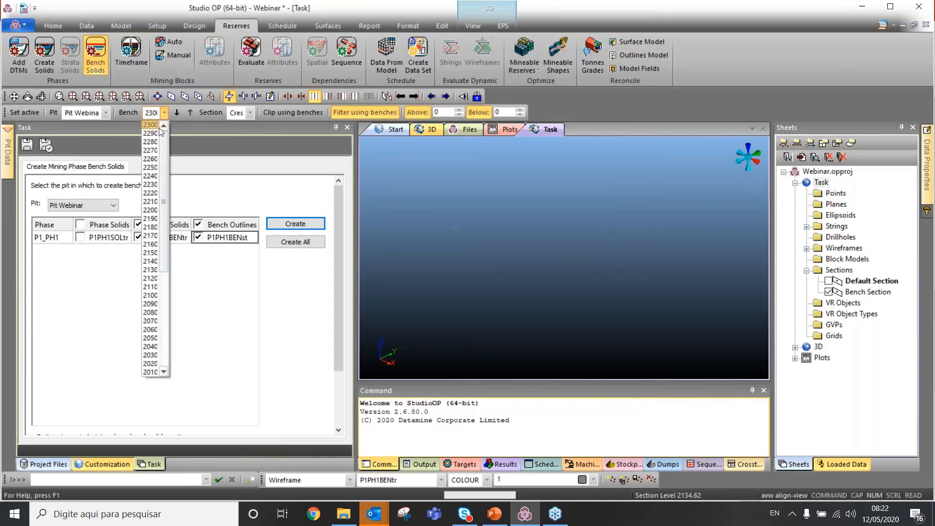
click(155, 176)
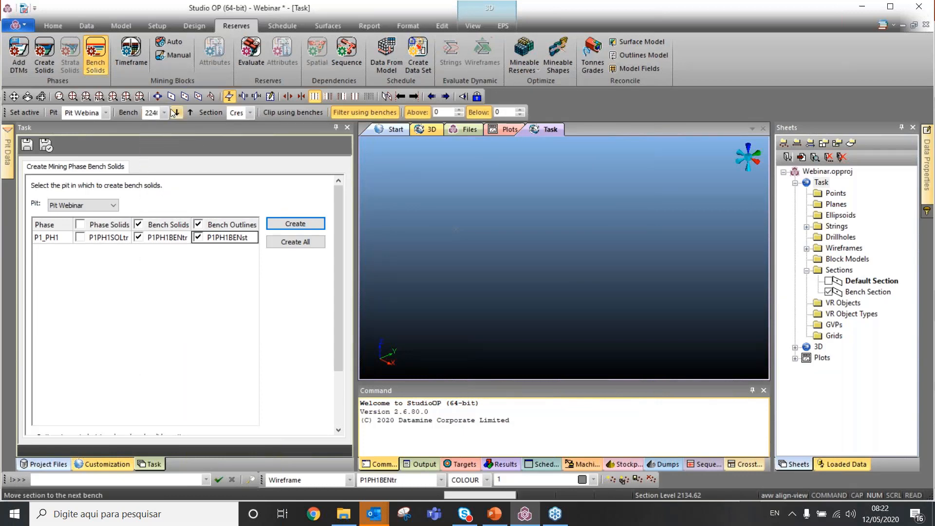
click(86, 97)
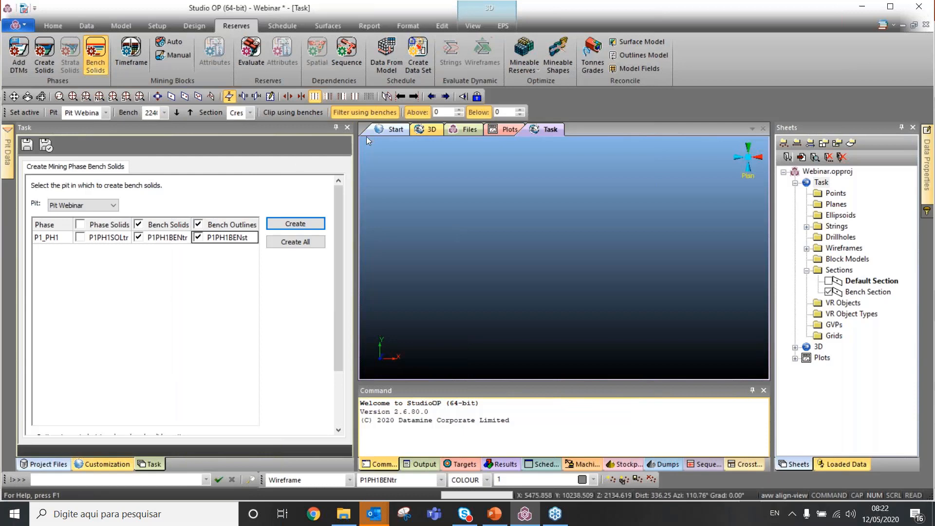
click(374, 113)
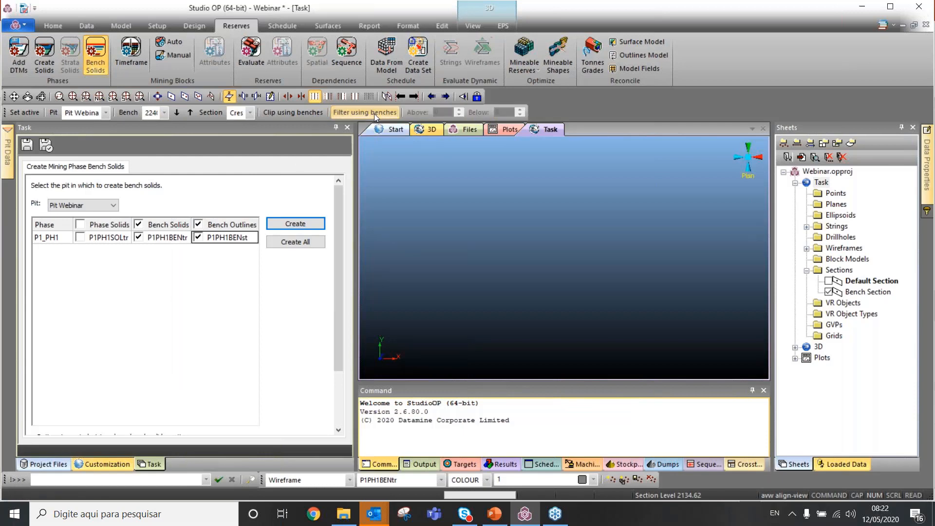
- Display all bench solids in plan and use the dynamic query to read the attributes of a P1PH1BENtr bench solid
click(53, 26)
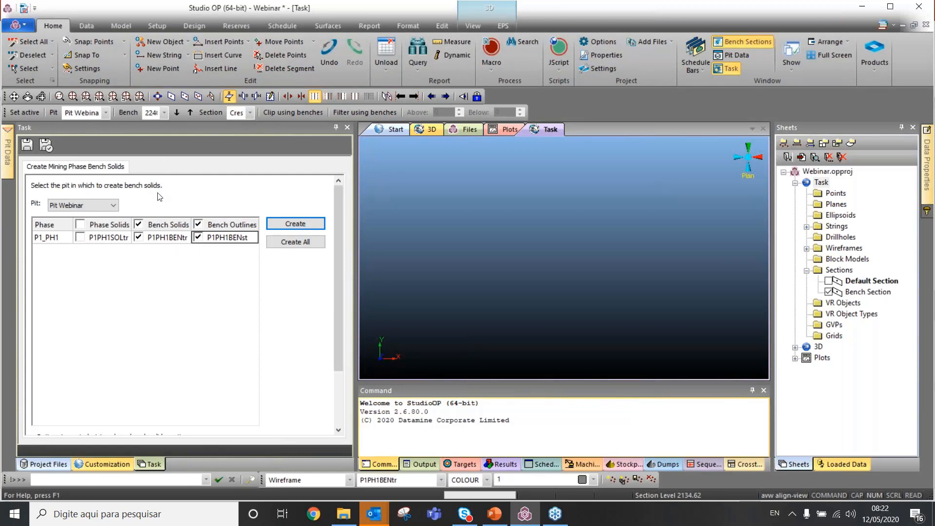
click(86, 98)
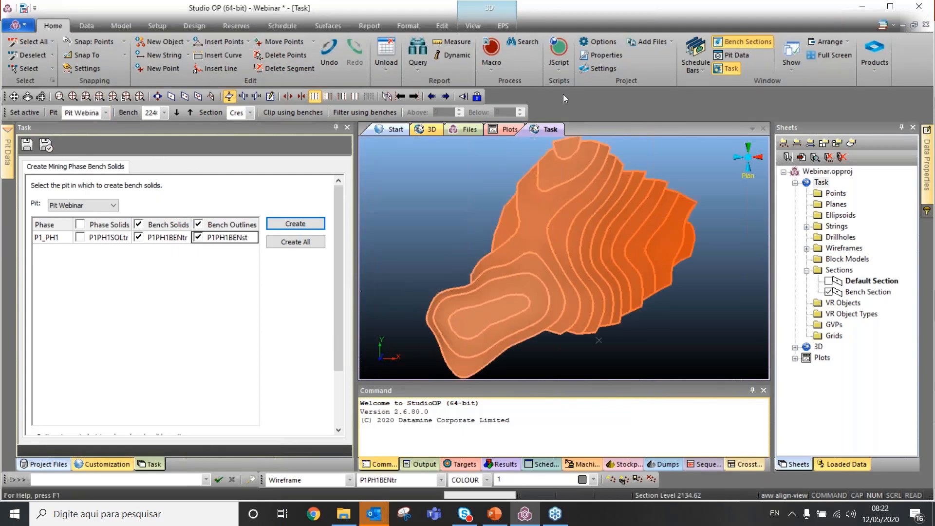
click(569, 247)
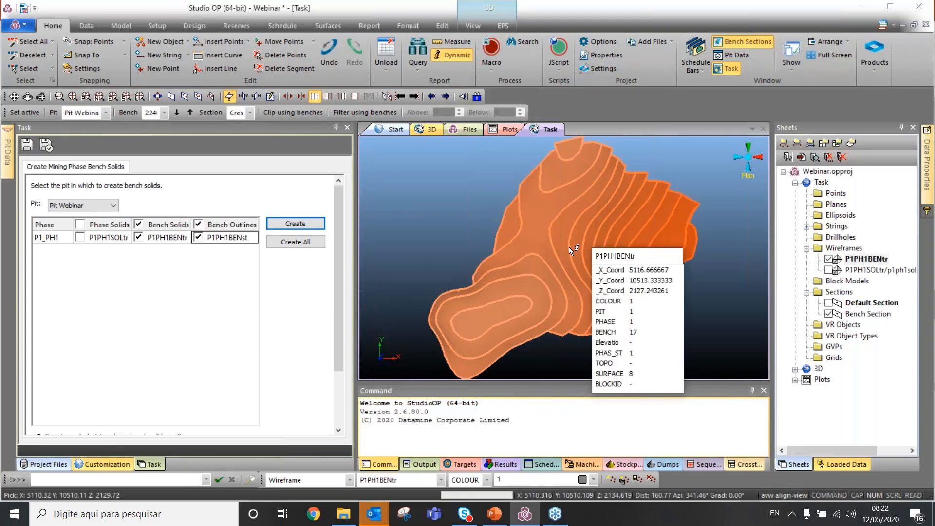
- Set the current bench to 2130 and clip the bench solids and outlines to it, viewing the result obliquely
click(166, 113)
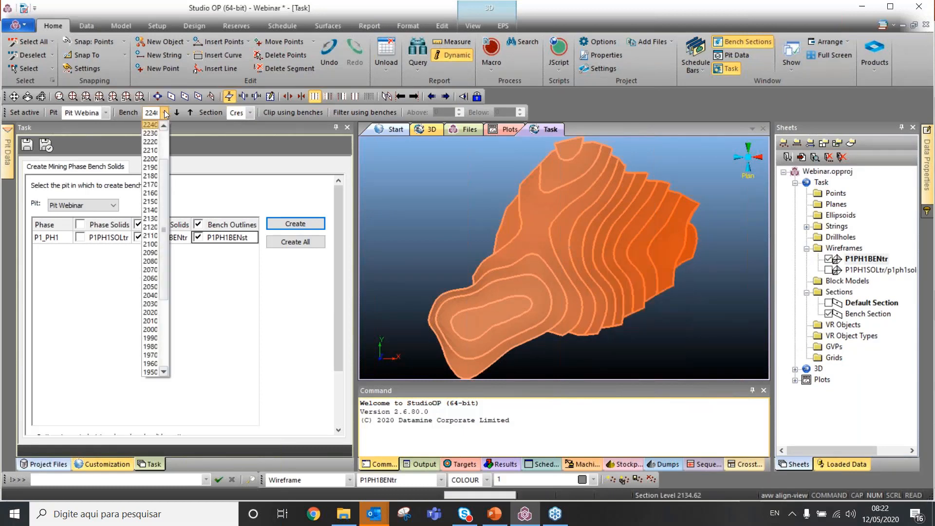
click(151, 220)
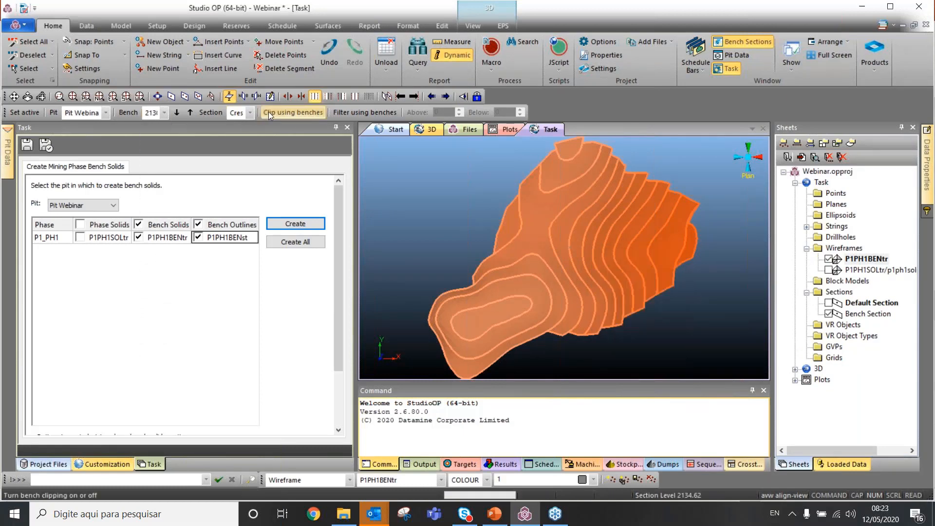
click(291, 115)
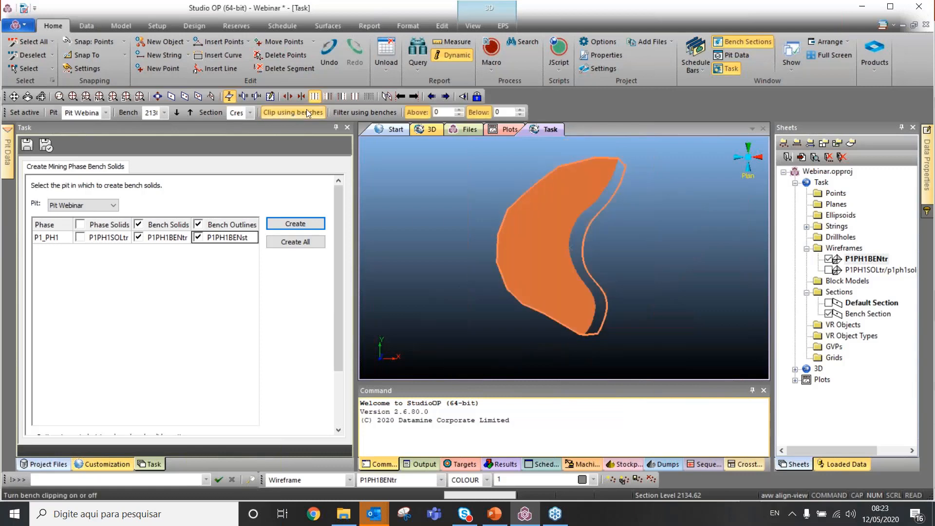
scroll(540, 364, up, 1)
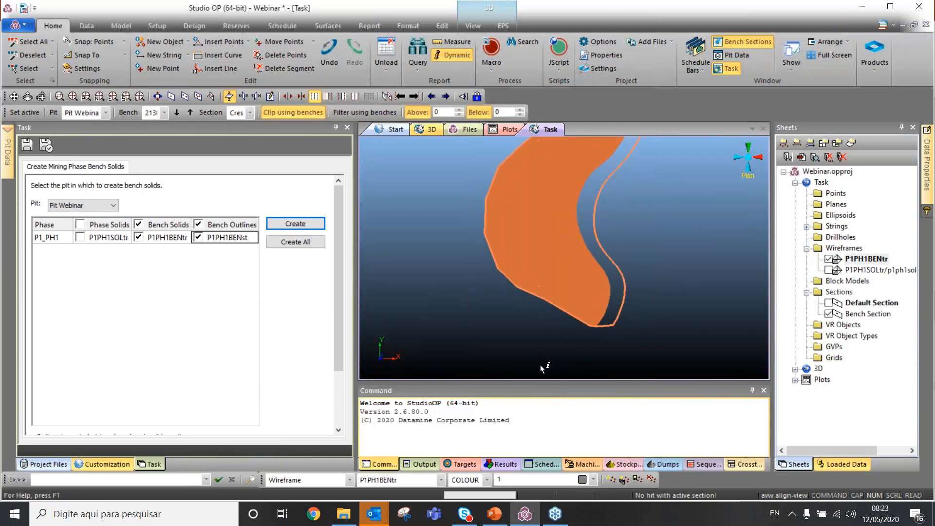
shift+drag(541, 366, 503, 291)
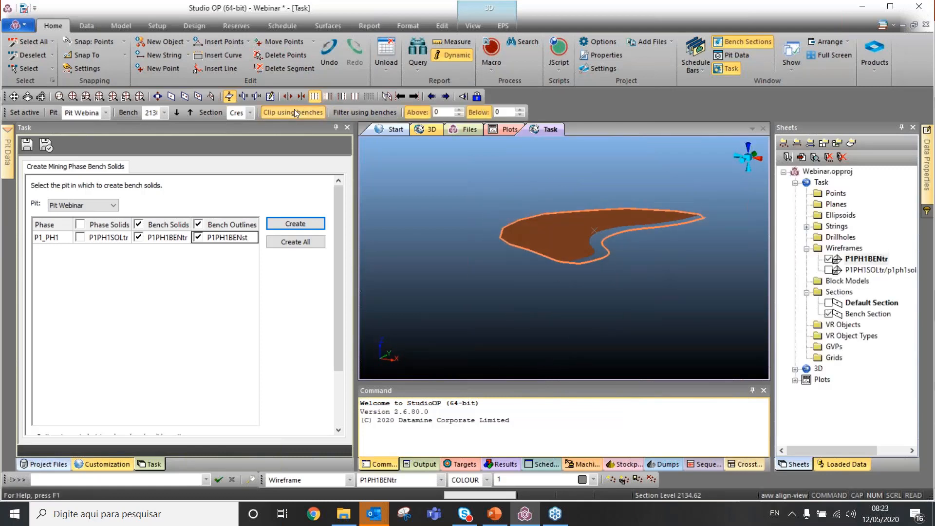
- Replace the bench clipping with bench filtering and inspect the bench 2130 solid from an oblique angle
click(303, 112)
click(345, 113)
scroll(597, 261, up, 5)
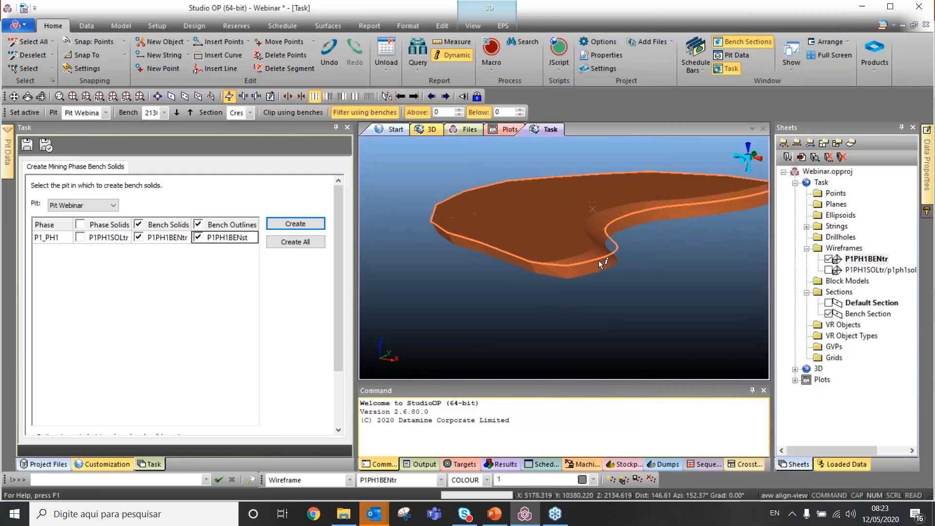
middle_drag(597, 261, 546, 273)
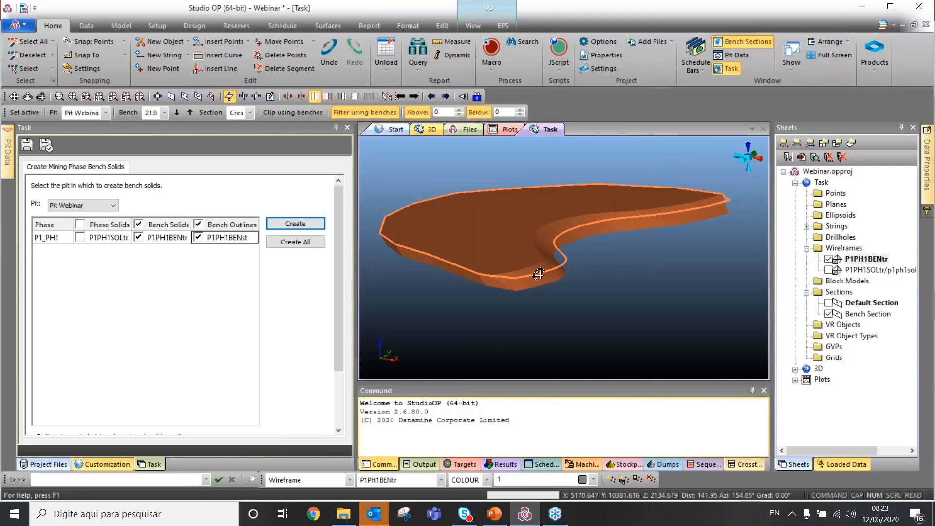
drag(542, 262, 550, 291)
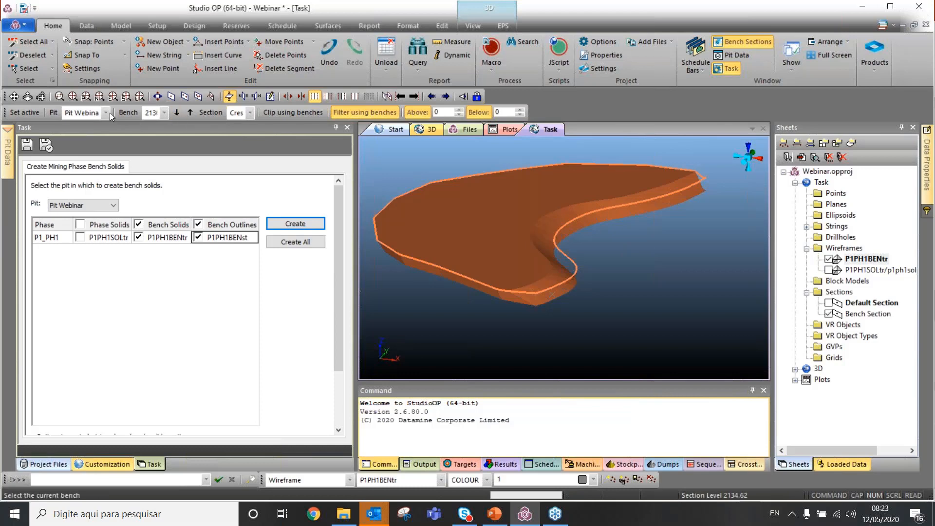
- Return to the reserves tools and display the filtered bench 2130 solid in plan
click(221, 28)
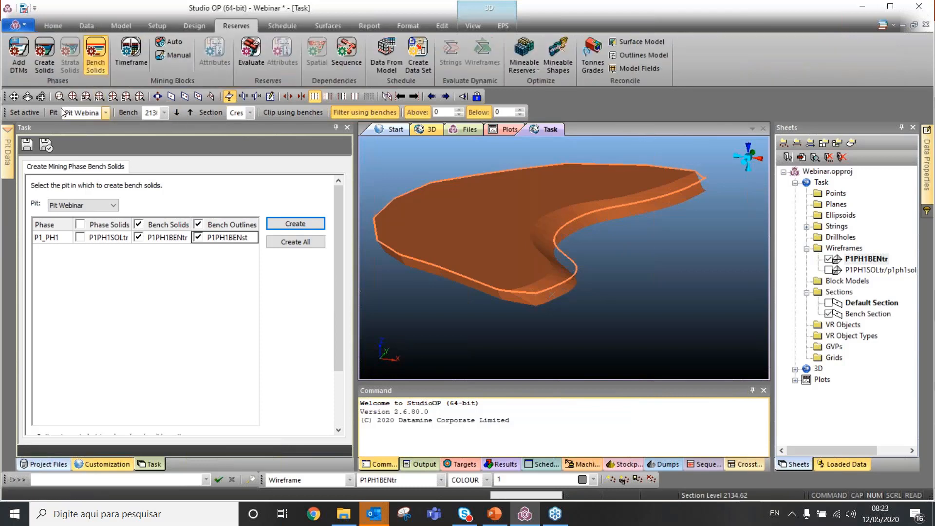
click(87, 96)
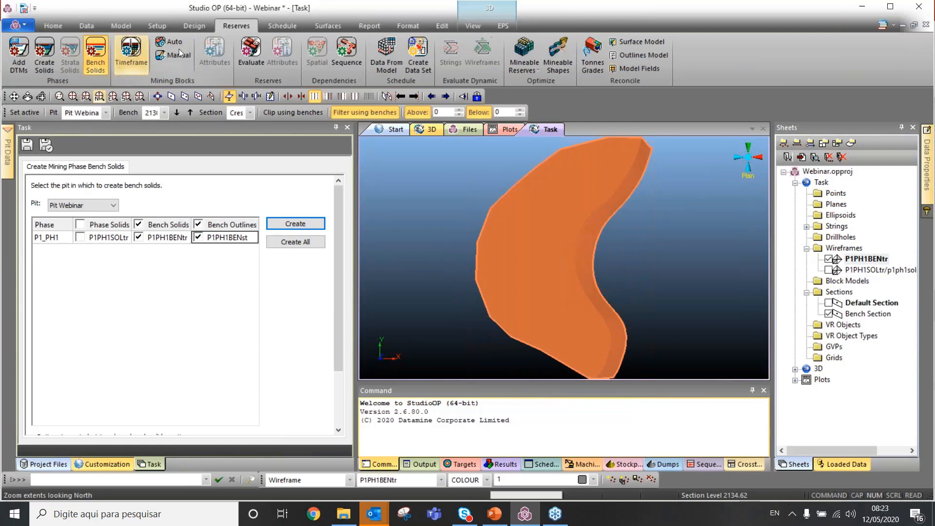
middle_drag(611, 204, 576, 223)
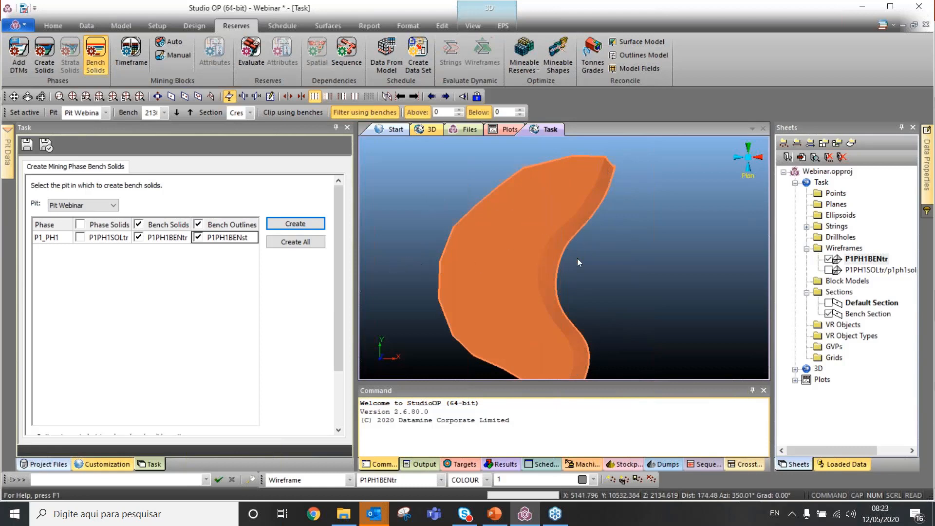
middle_drag(571, 311, 589, 292)
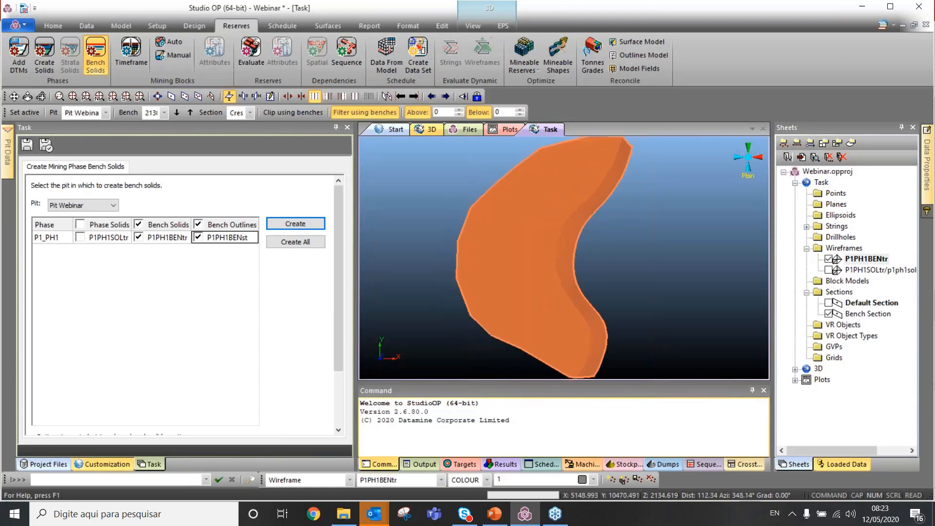
scroll(589, 291, down, 2)
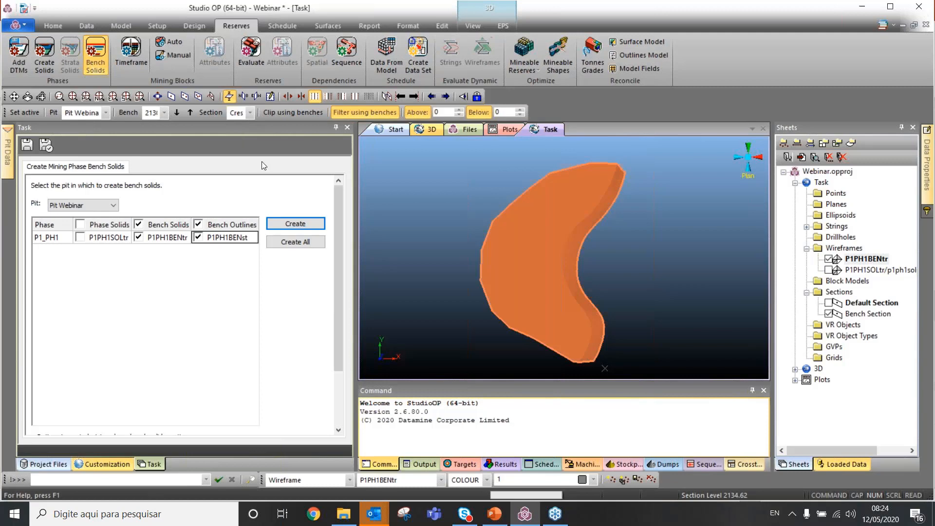
- Save and close the bench solids task, and examine the duration, units and split of the scheduling timeframe periods
click(46, 145)
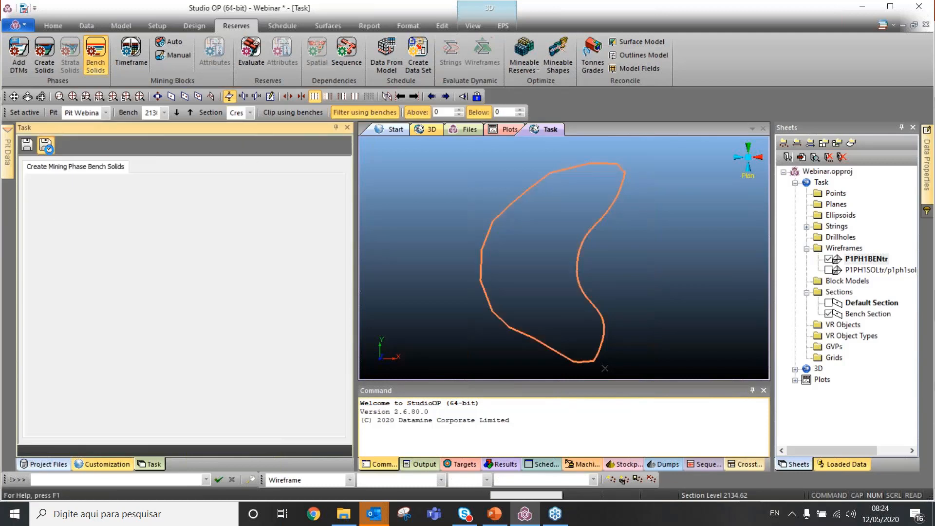
click(131, 55)
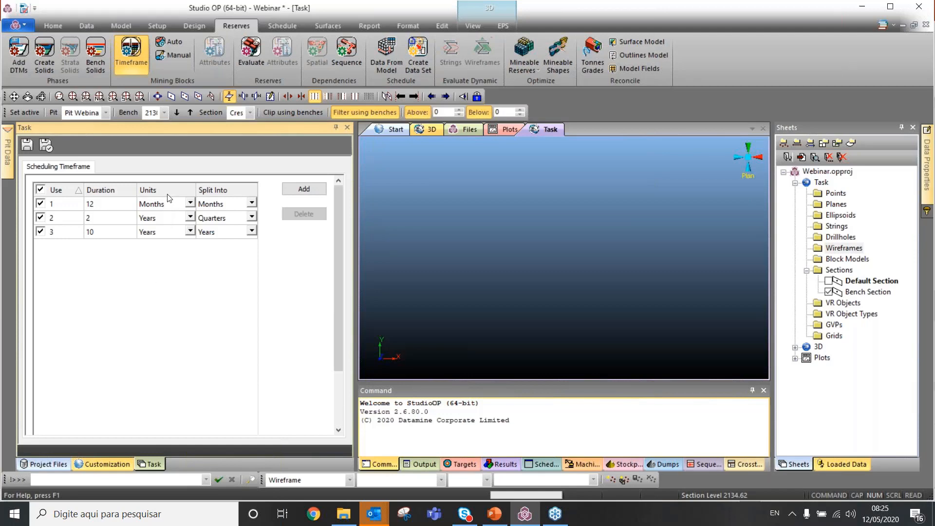
click(115, 210)
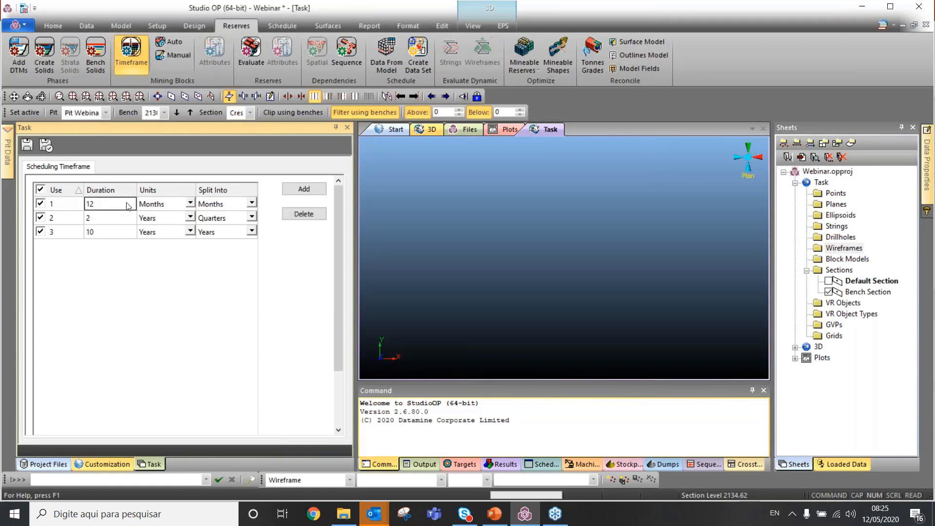
click(156, 208)
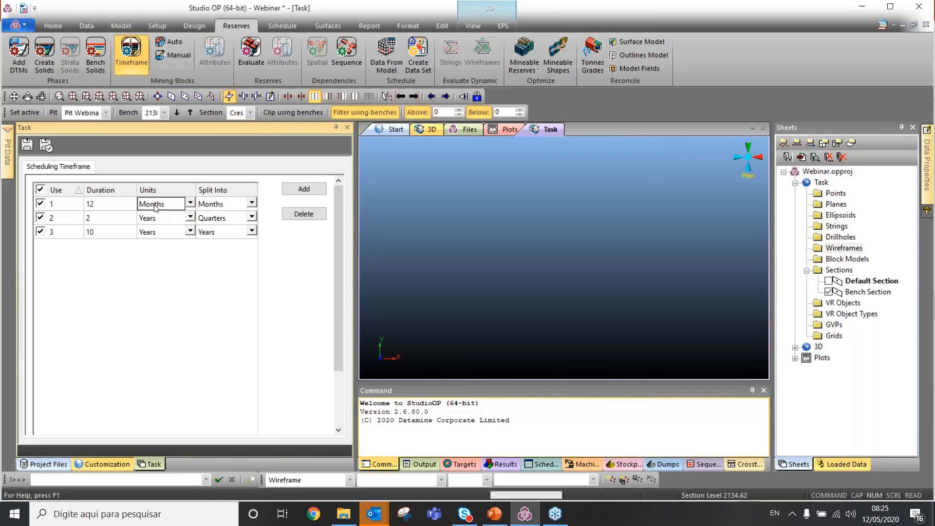
click(219, 205)
click(119, 217)
click(221, 221)
click(94, 233)
click(227, 234)
- Delete timeframe periods 3 and 2, and set the remaining period's duration to 1 with units in years
click(301, 215)
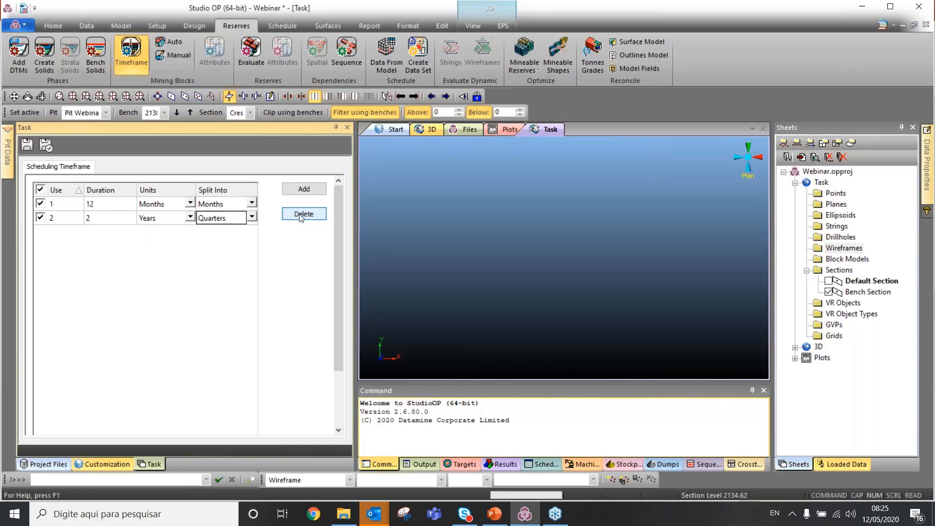
click(301, 216)
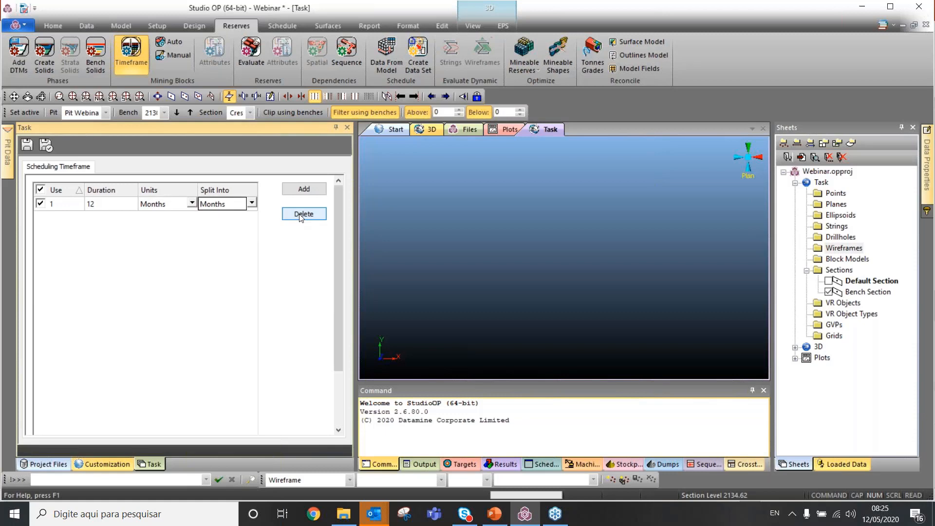
click(131, 205)
key(BackSpace)
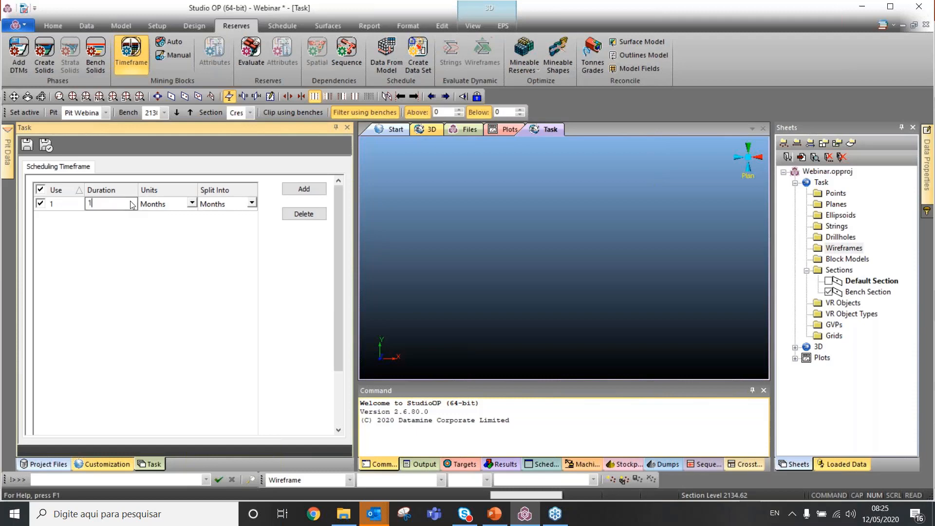
click(162, 204)
click(162, 204)
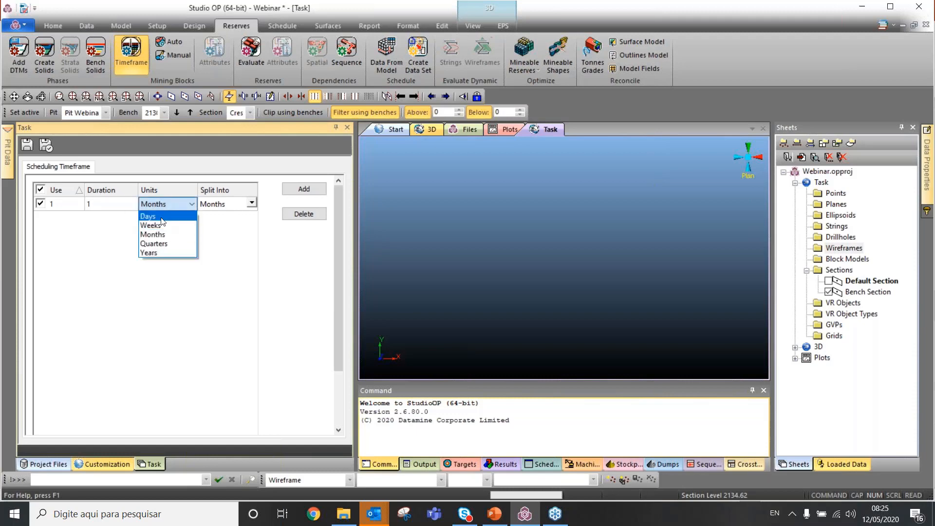
click(166, 251)
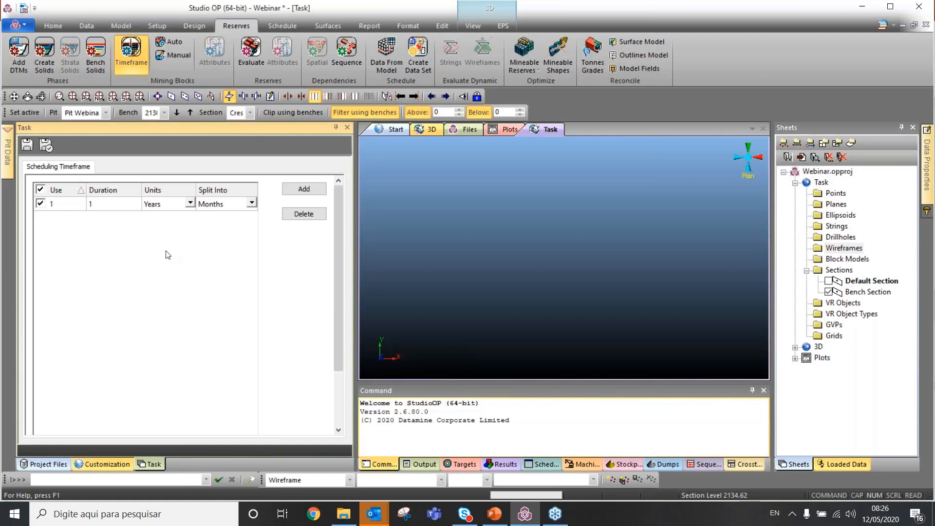
- Split the one-year scheduling period into weeks
click(169, 205)
click(214, 205)
click(214, 203)
click(211, 218)
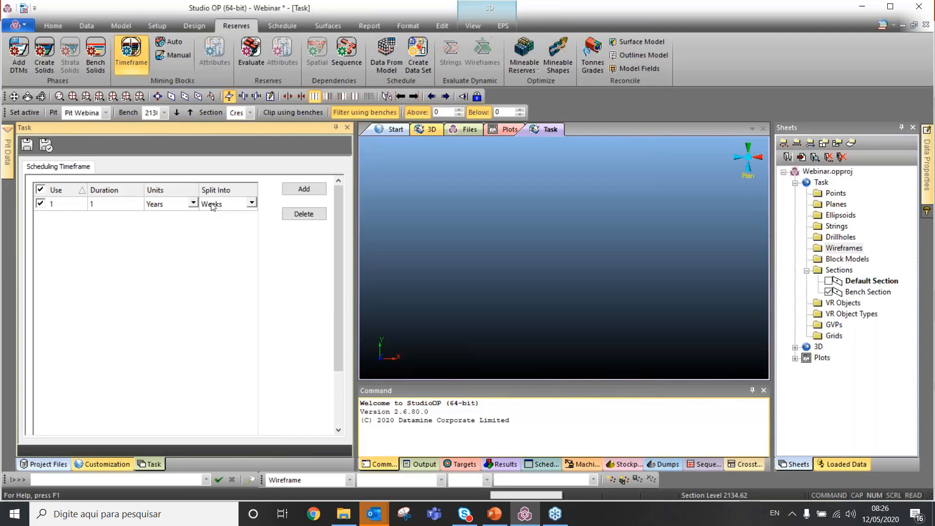
- Examine the duration, units and split settings of the remaining scheduling timeframe period
click(167, 207)
click(128, 203)
click(115, 191)
click(113, 203)
click(148, 204)
click(133, 204)
click(159, 203)
click(217, 204)
click(156, 207)
click(217, 207)
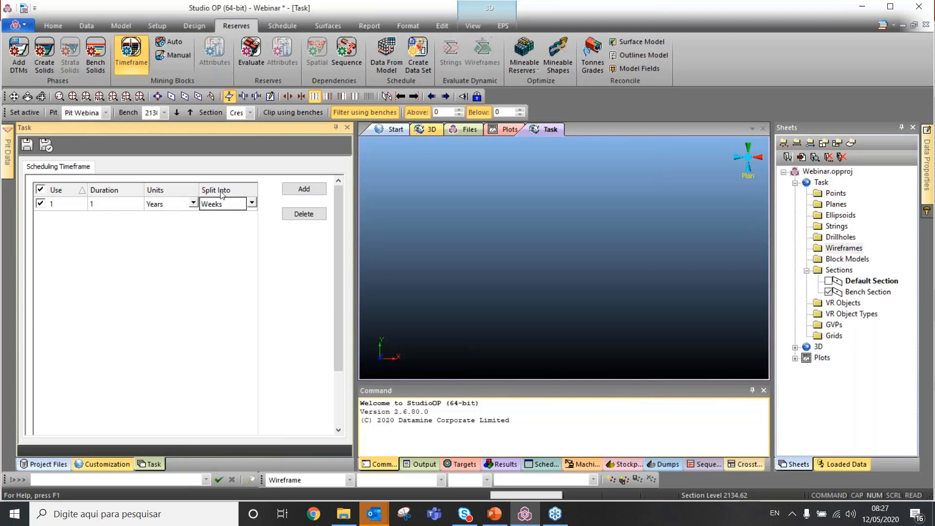
click(181, 205)
click(233, 207)
click(169, 205)
- Save and close the timeframe, and start automatic mining block creation for Pit Webinar with bench filtering turned off
click(51, 148)
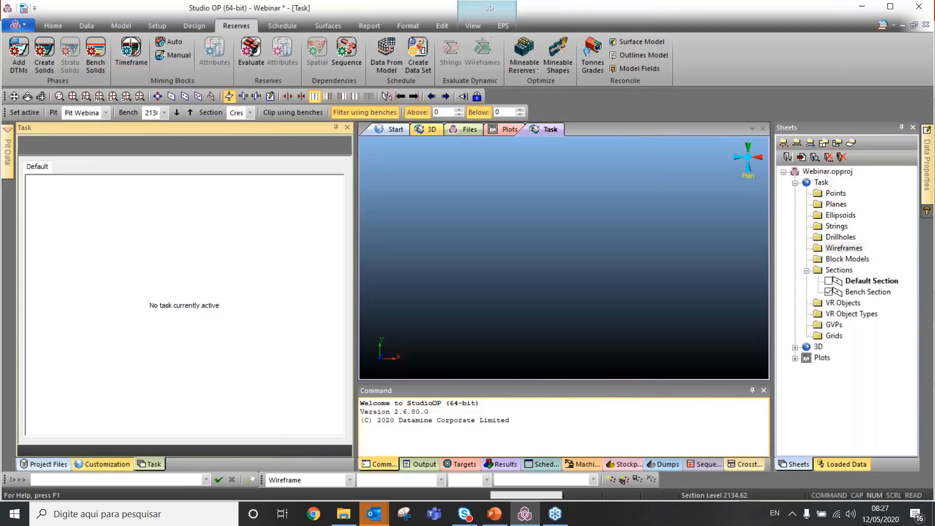
click(155, 43)
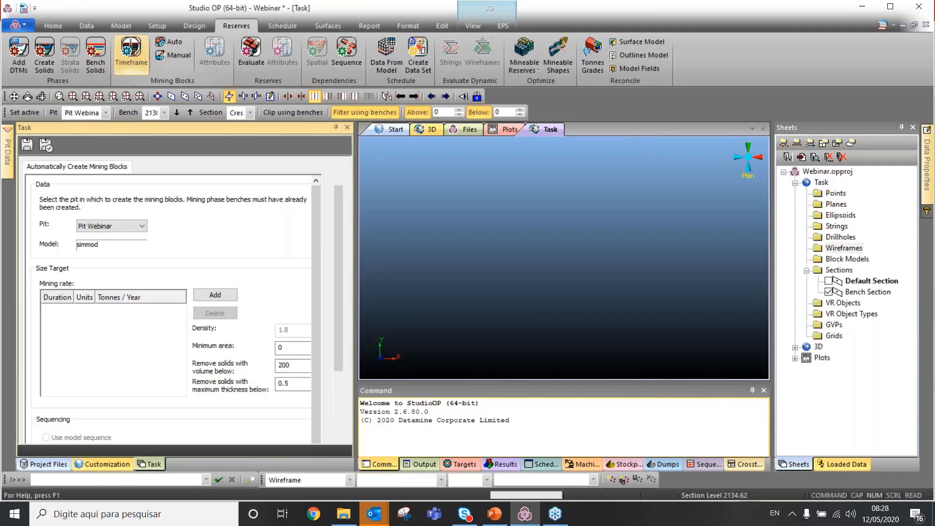
click(378, 116)
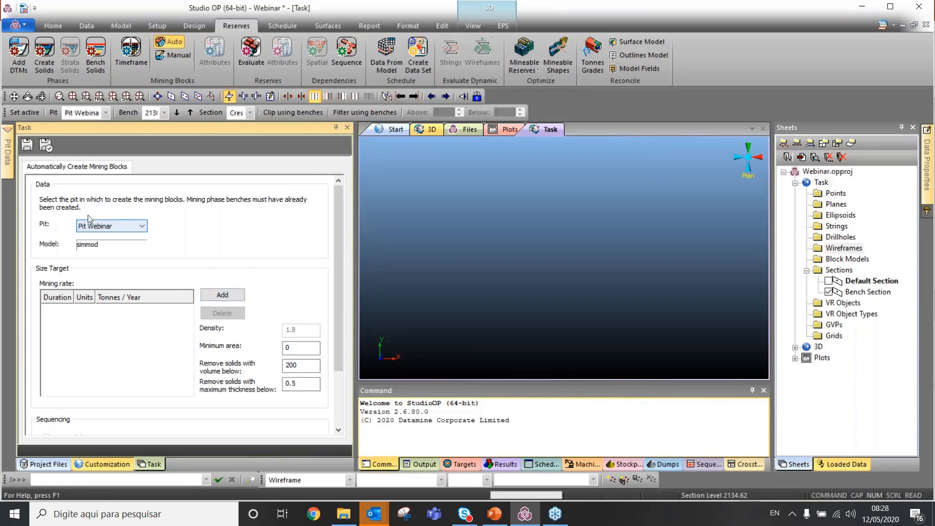
click(103, 227)
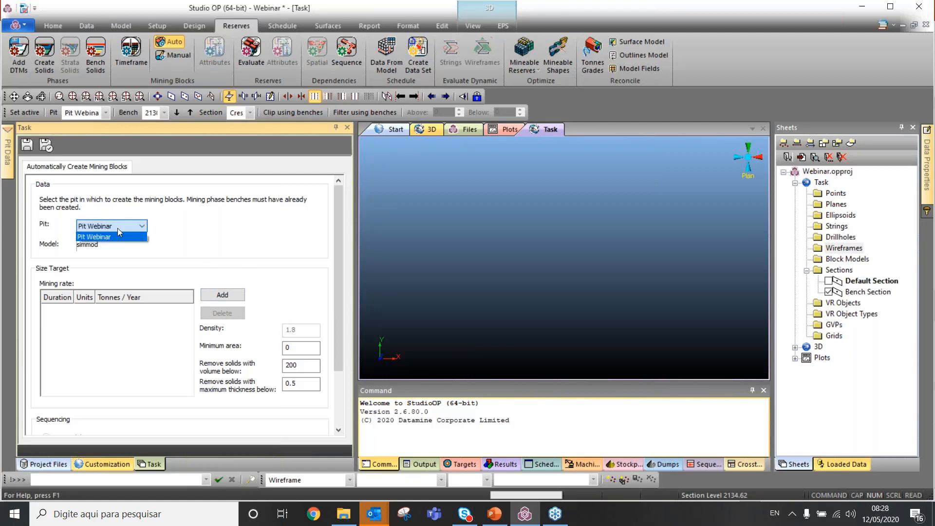
click(118, 235)
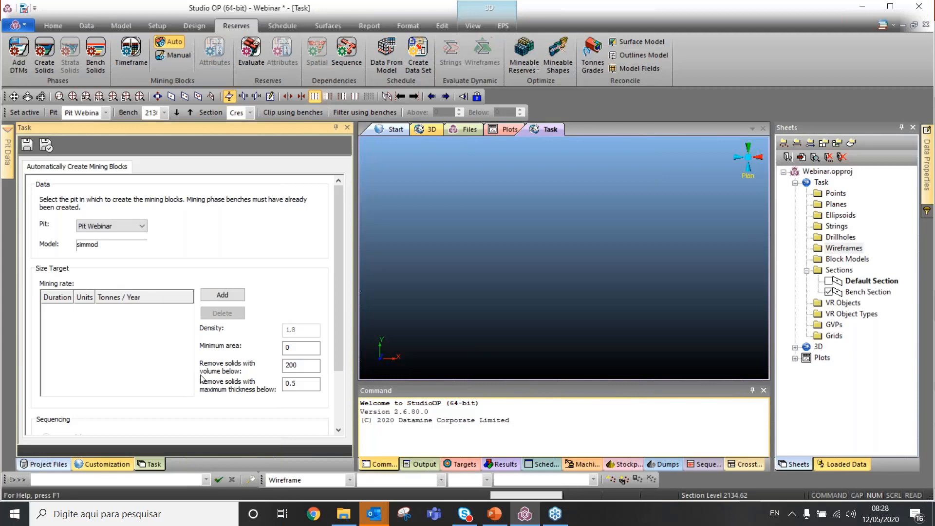
- Add a mining rate of 8,000,000 tonnes per year for a duration of 1 year to the block size target
click(207, 298)
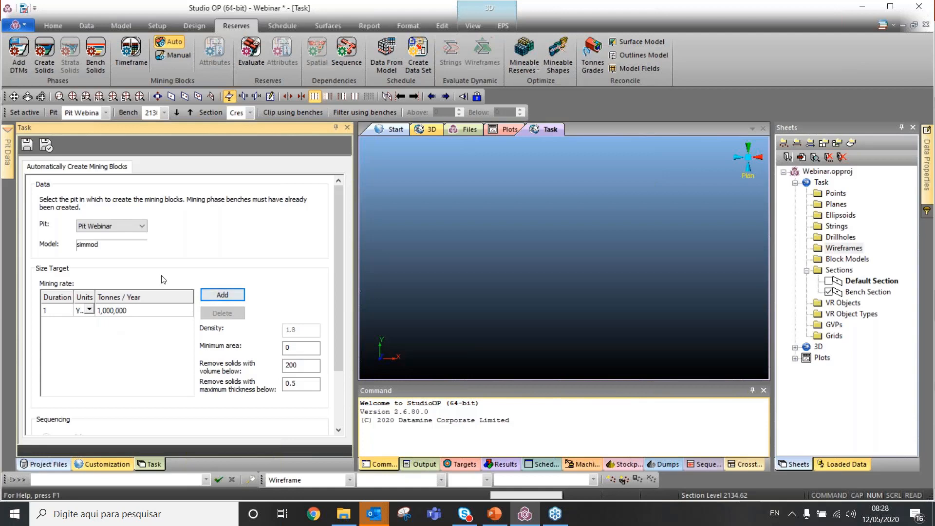
click(57, 311)
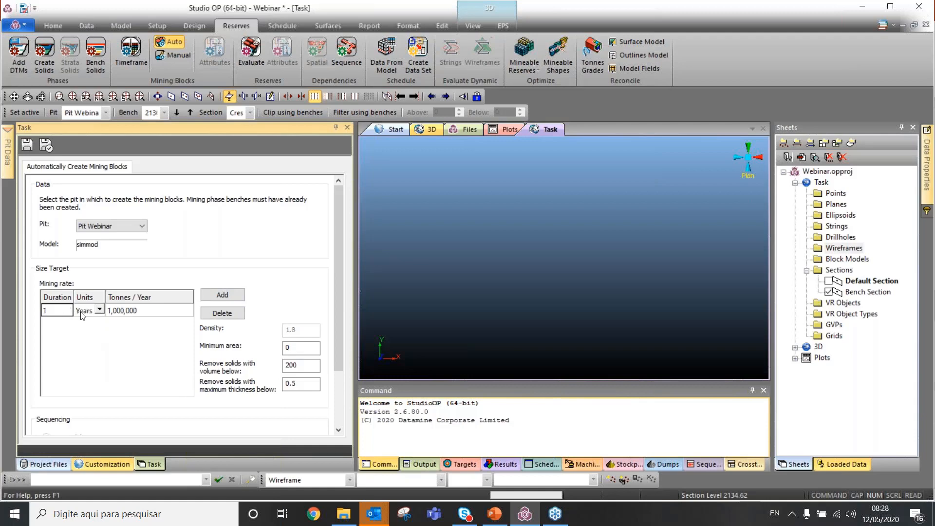
click(131, 311)
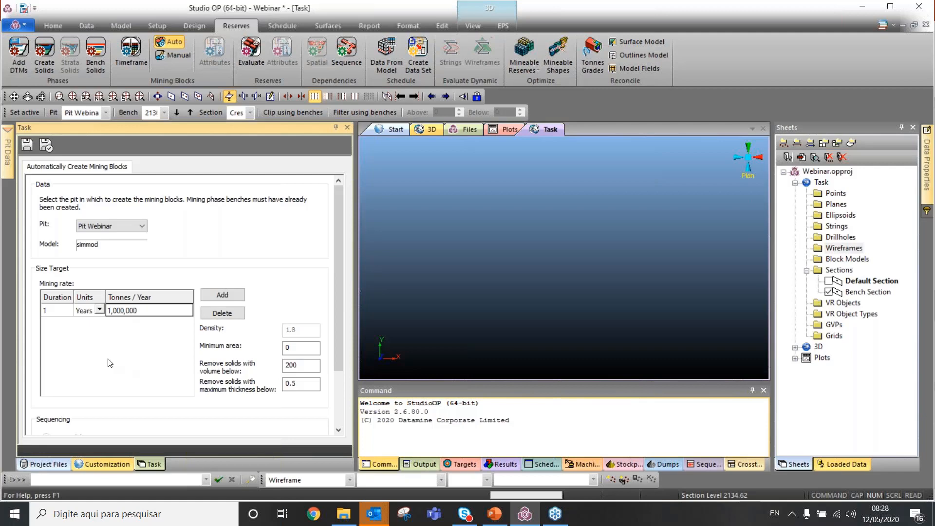
click(54, 313)
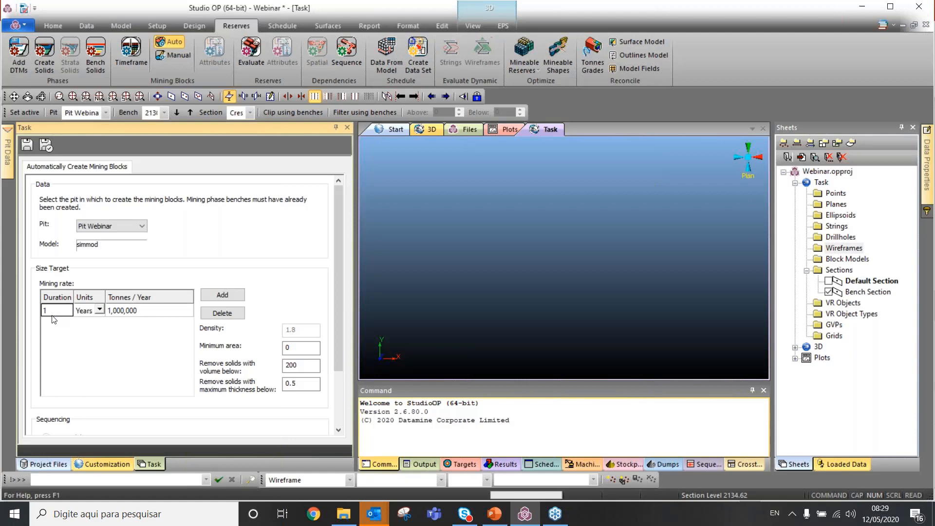
click(130, 313)
click(112, 312)
key(BackSpace)
text(8)
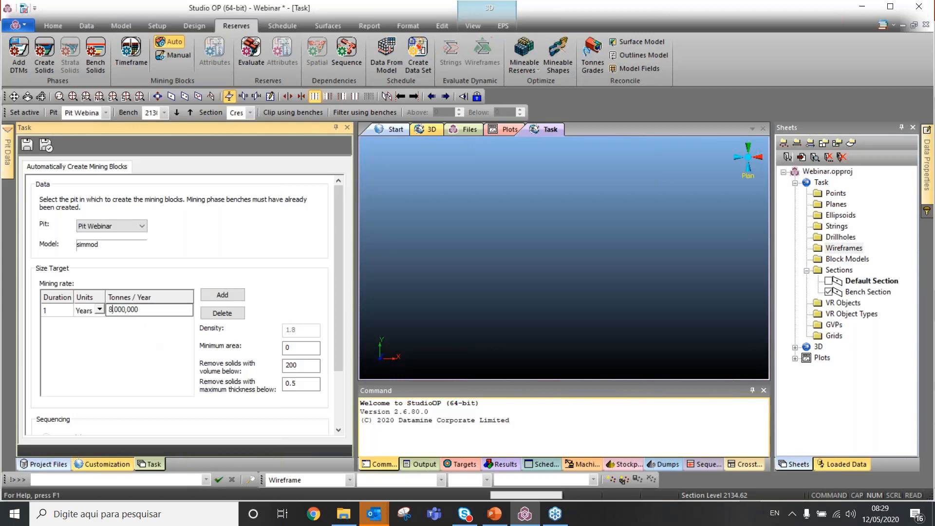
click(167, 363)
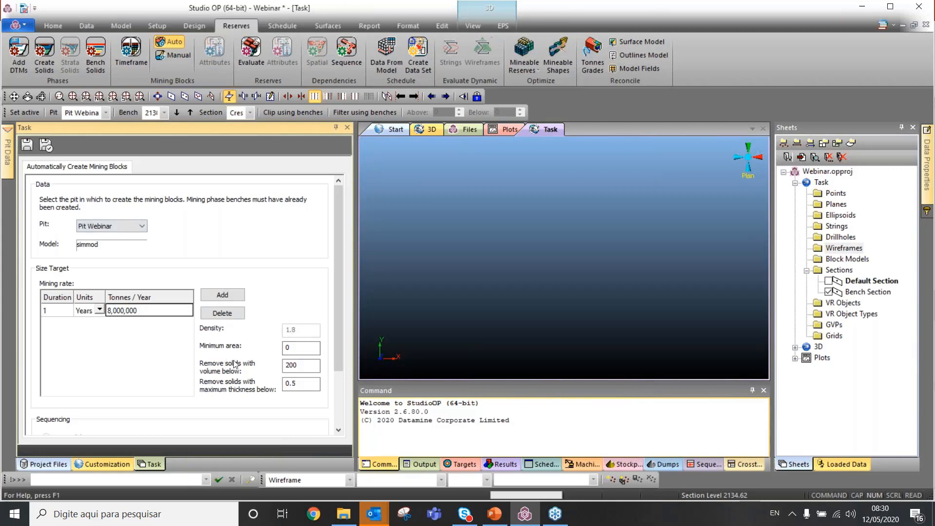
- Set the minimum volume and the maximum thickness limits for removing solids to 0
click(298, 353)
double_click(299, 366)
text(0)
double_click(295, 383)
text(0)
- Generate the mining blocks in phase-bench order and close the completion message
scroll(260, 345, down, 3)
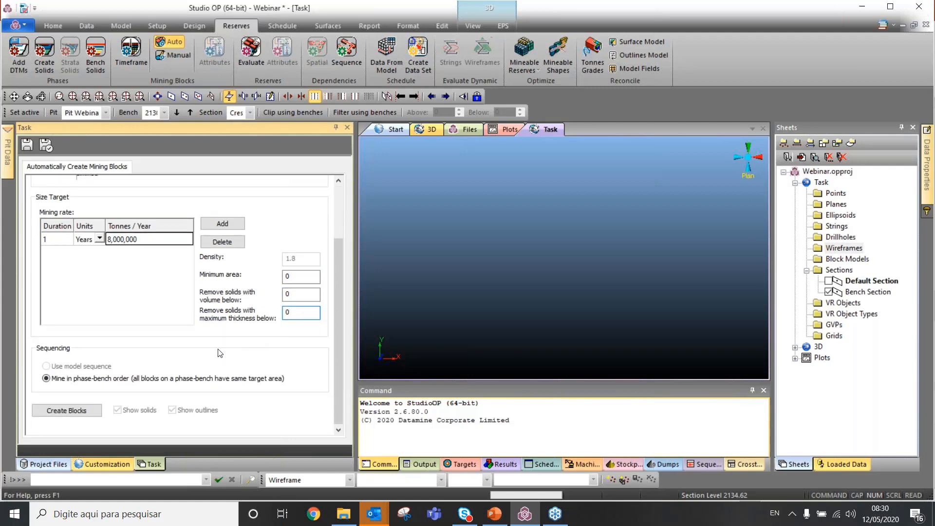
click(83, 410)
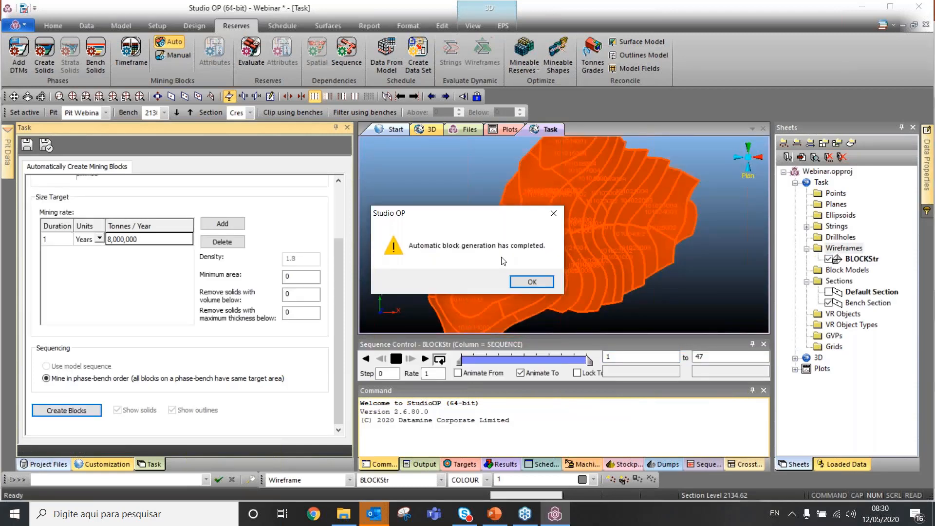
click(533, 279)
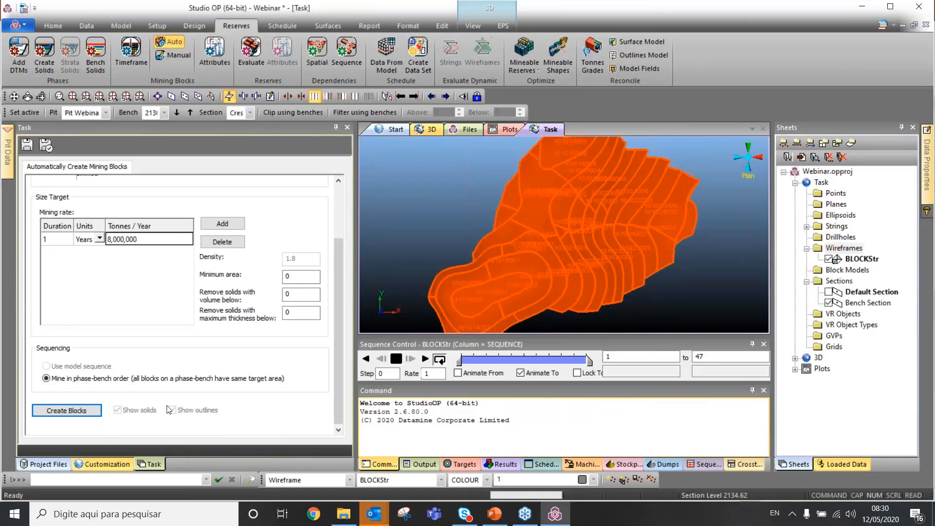
- Filter the generated mining blocks to bench 2130 and inspect how that bench is divided
scroll(609, 246, down, 2)
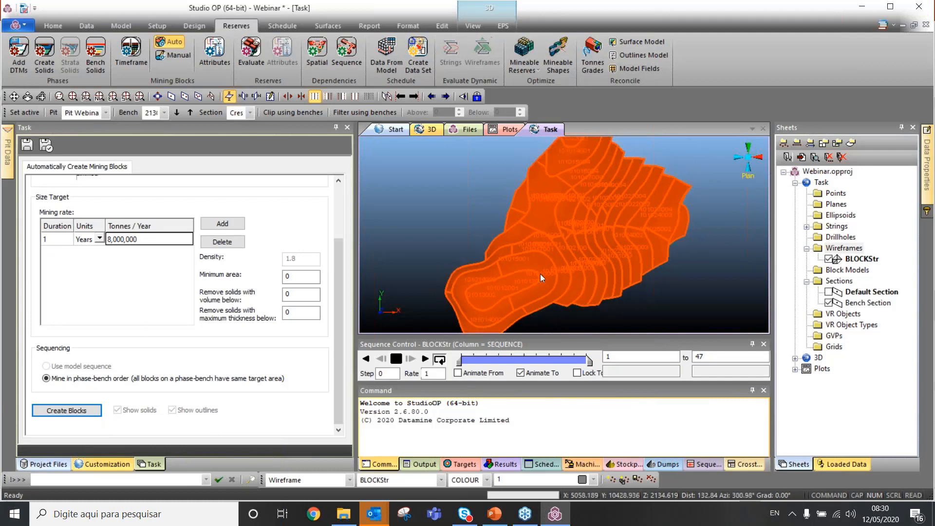
scroll(519, 282, up, 6)
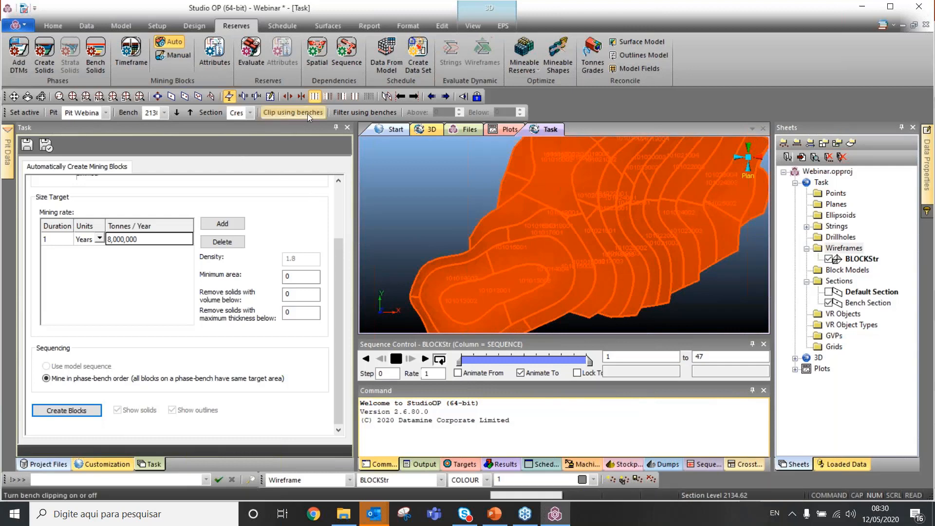
click(366, 112)
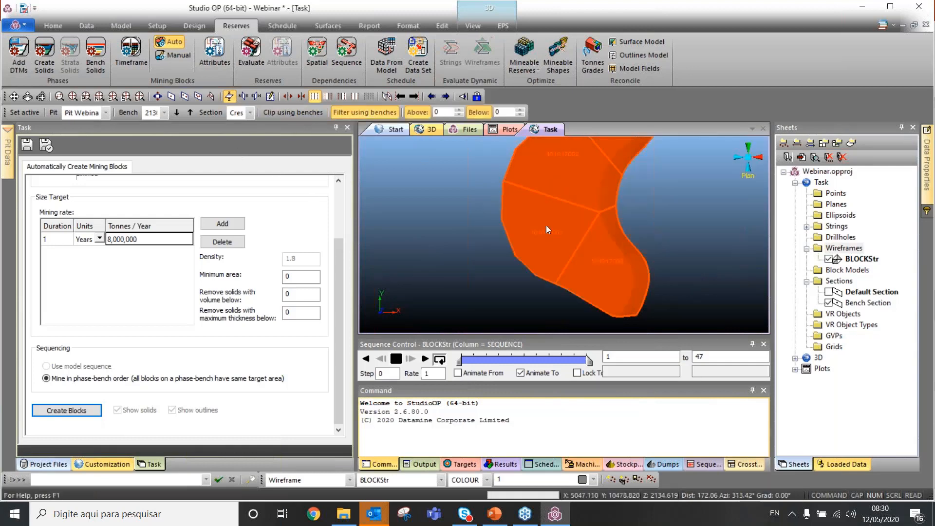
middle_drag(555, 202, 539, 214)
scroll(506, 230, down, 3)
scroll(538, 214, up, 1)
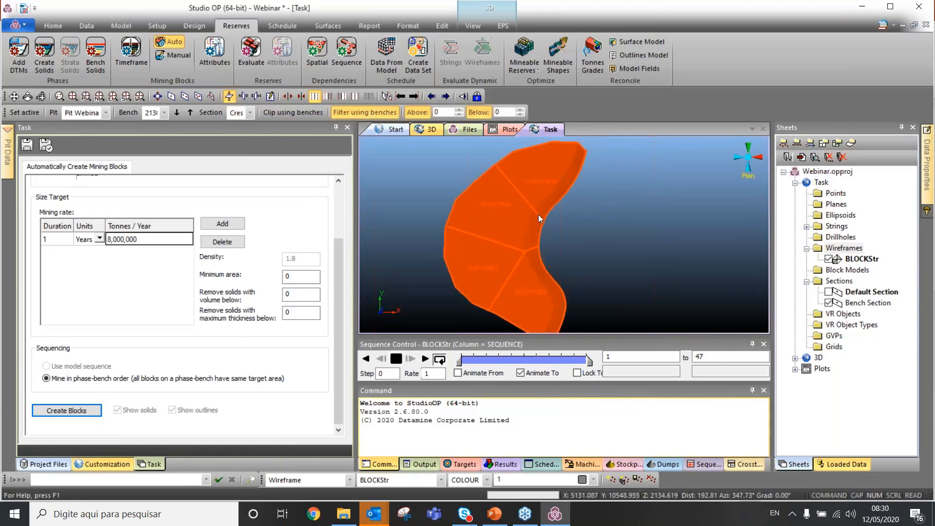
scroll(535, 202, up, 2)
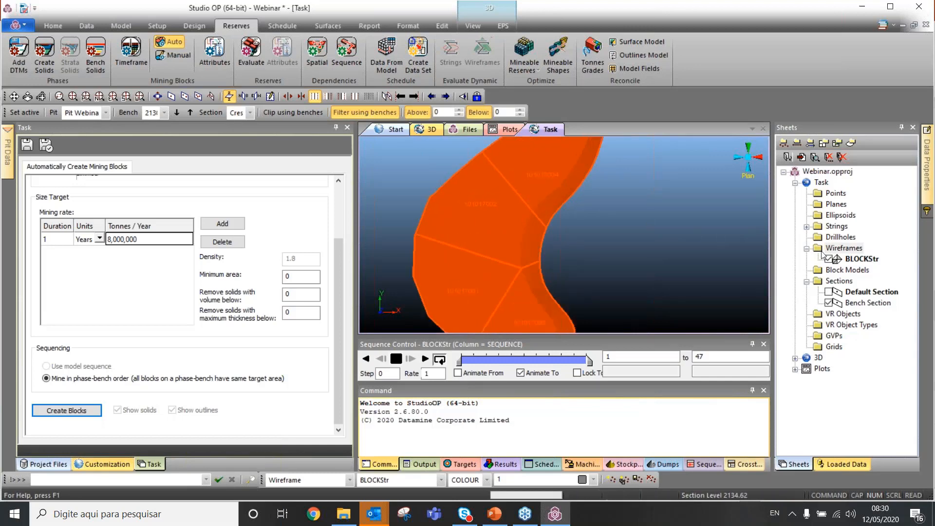
- Set the label font size of the BLOCKSst strings to 30 so the block IDs are readable
click(858, 237)
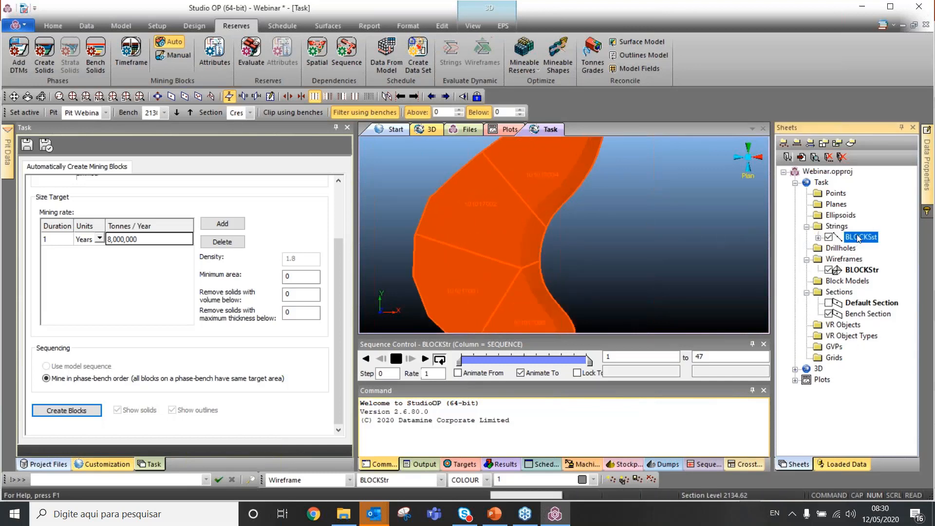
double_click(858, 238)
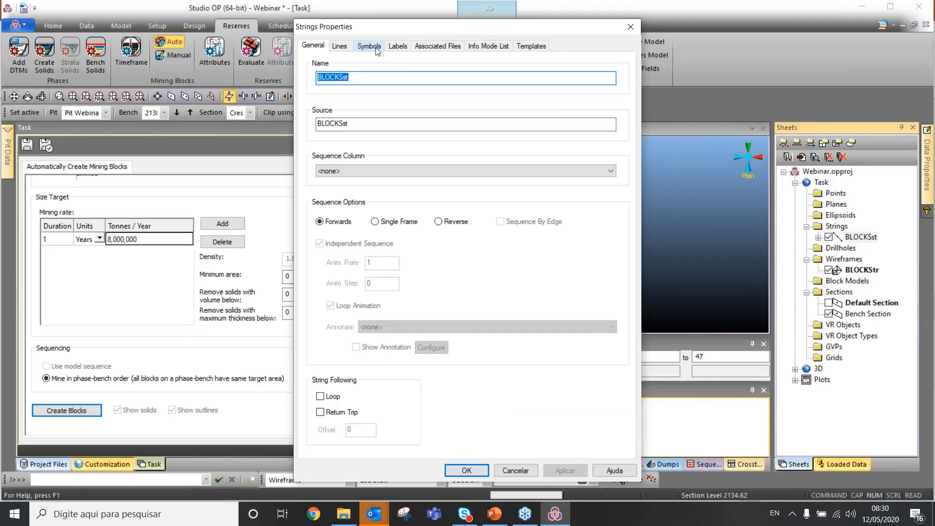
click(397, 46)
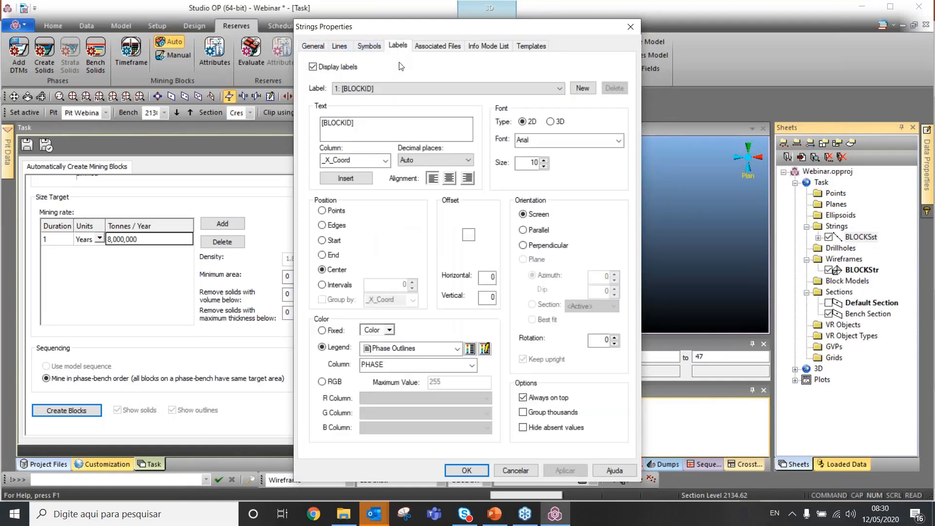
drag(527, 162, 545, 162)
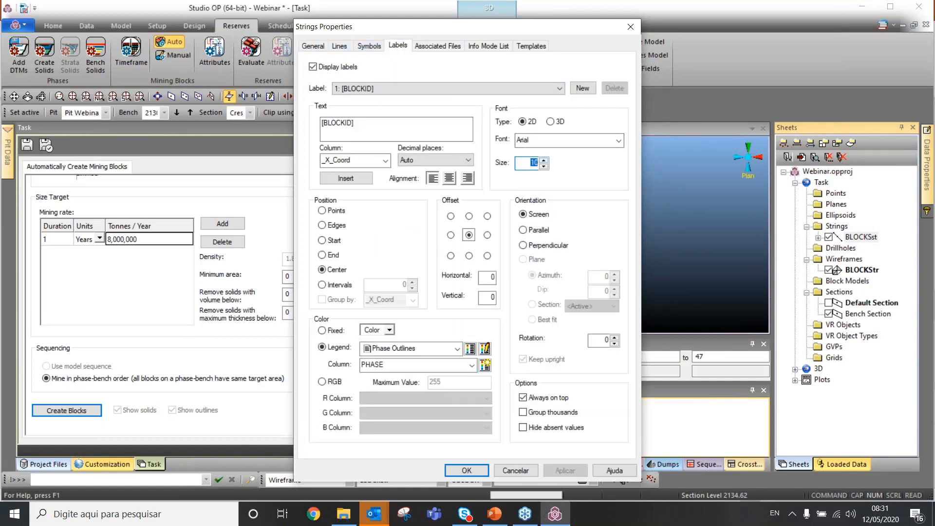
text(30)
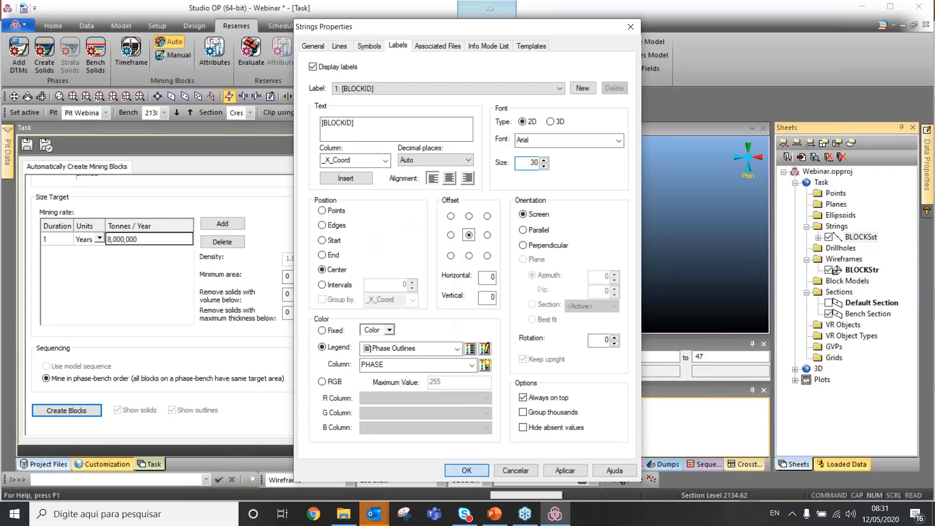
key(Return)
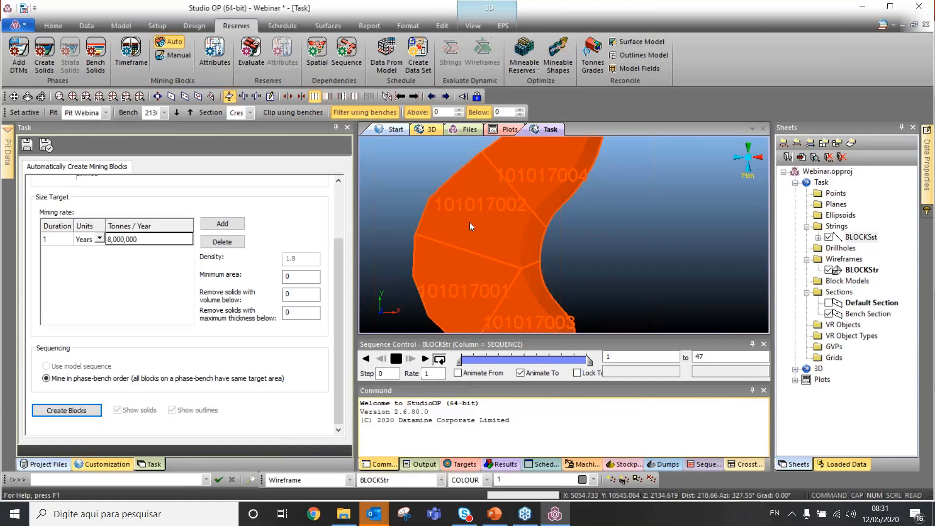
- Examine the labelled mining blocks on bench 2130 and move the bench filter down to 2120
middle_drag(492, 198, 474, 205)
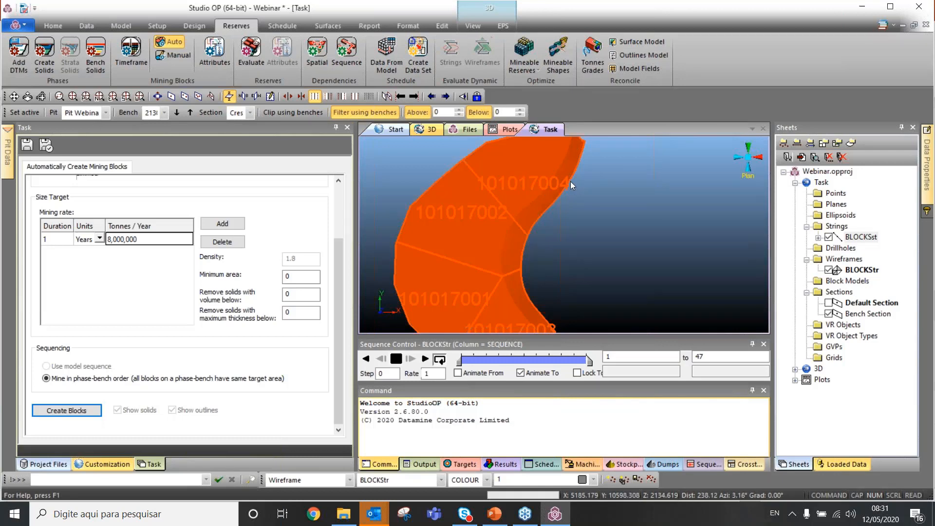
scroll(564, 198, down, 2)
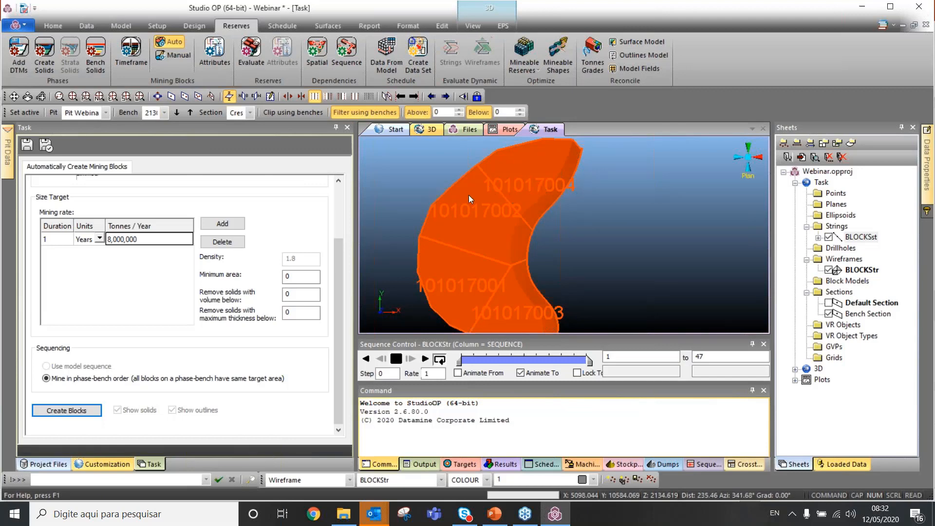
click(177, 116)
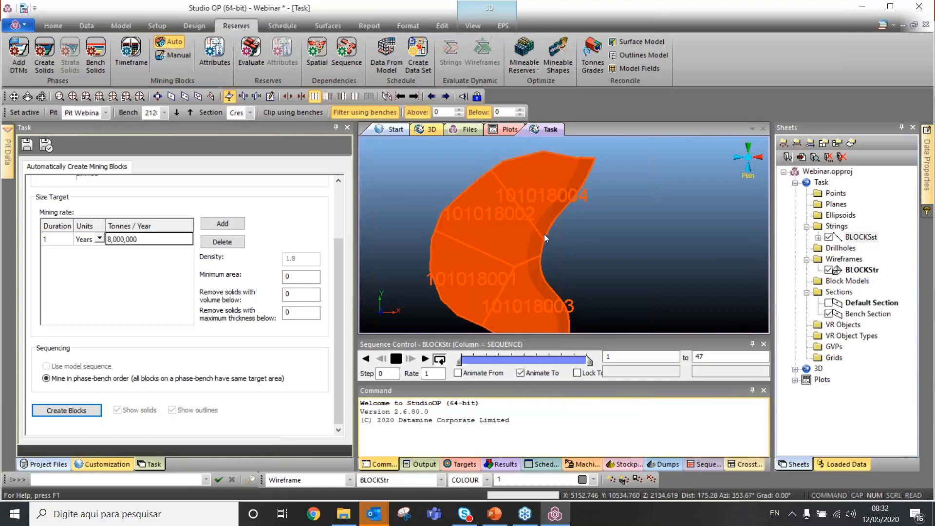
- Save the automatic block task, open manual mining block creation, and set the number of benches shown below to 0
scroll(239, 319, up, 3)
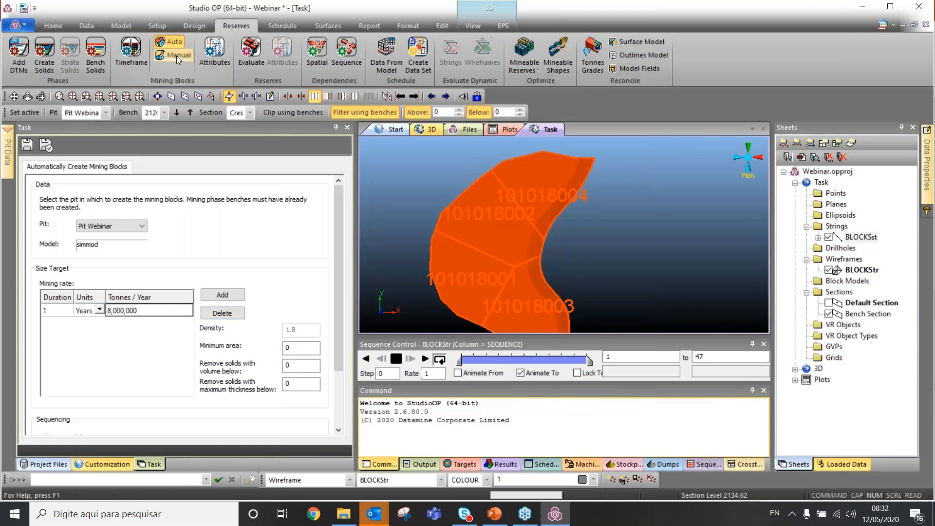
click(51, 151)
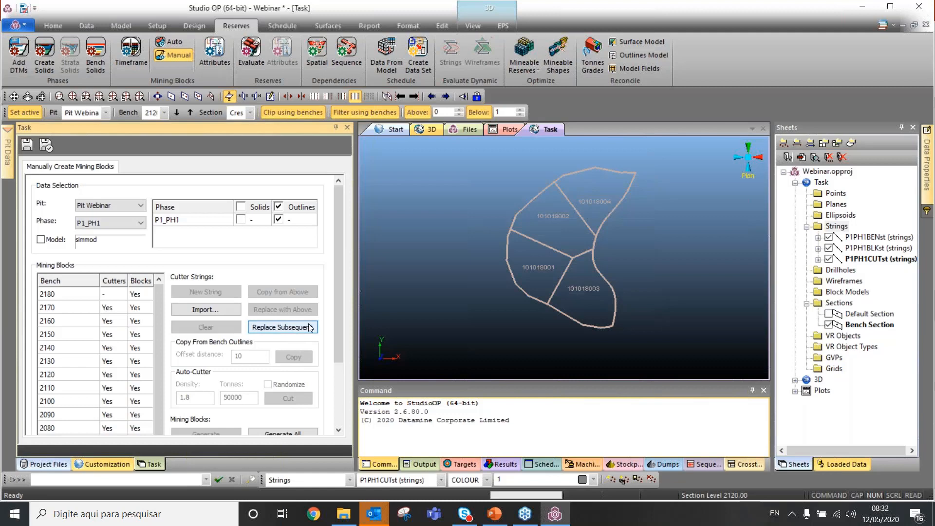
click(521, 115)
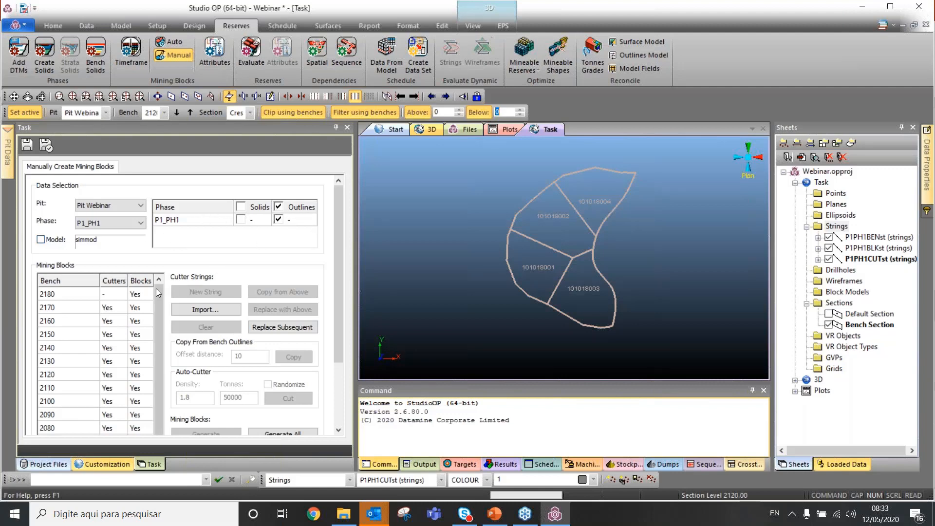
- Step through benches 2180 to 2130 of phase P1_PH1 and examine how each is divided into blocks
click(58, 295)
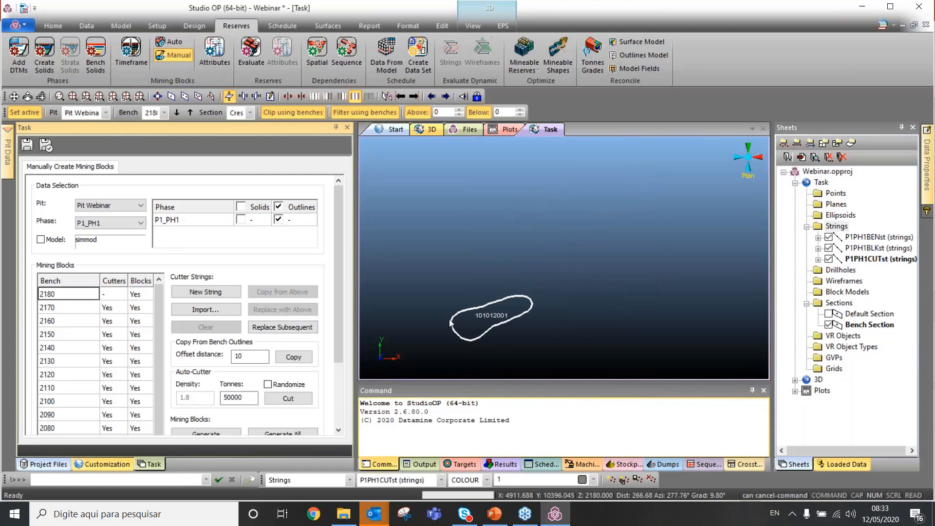
middle_drag(482, 276, 527, 231)
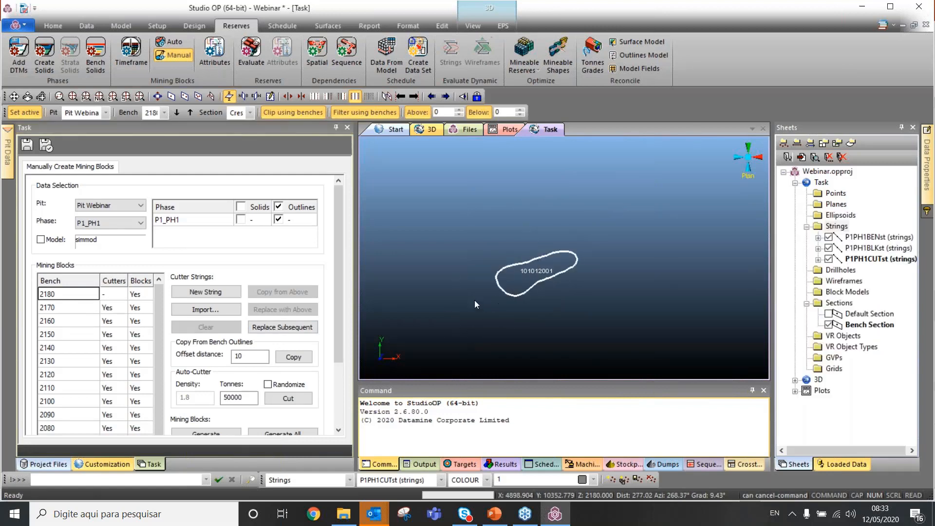
click(65, 308)
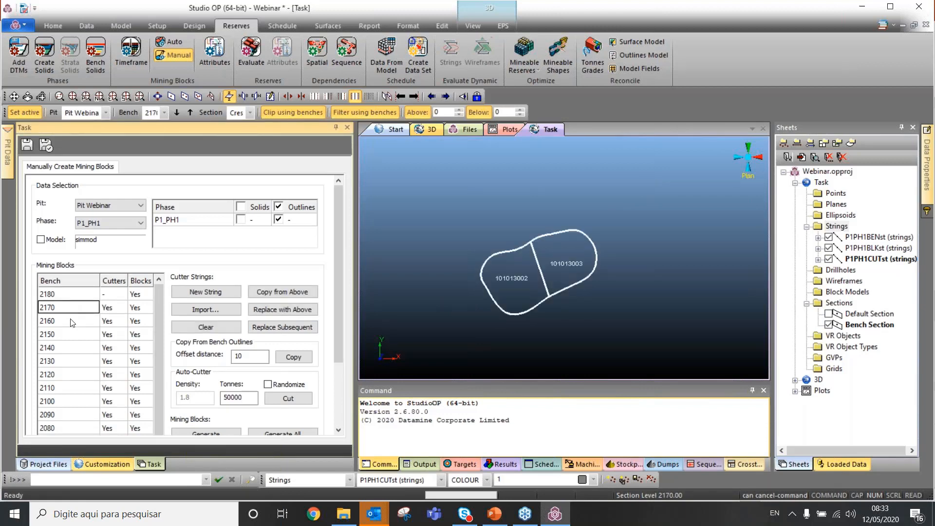
key(Down)
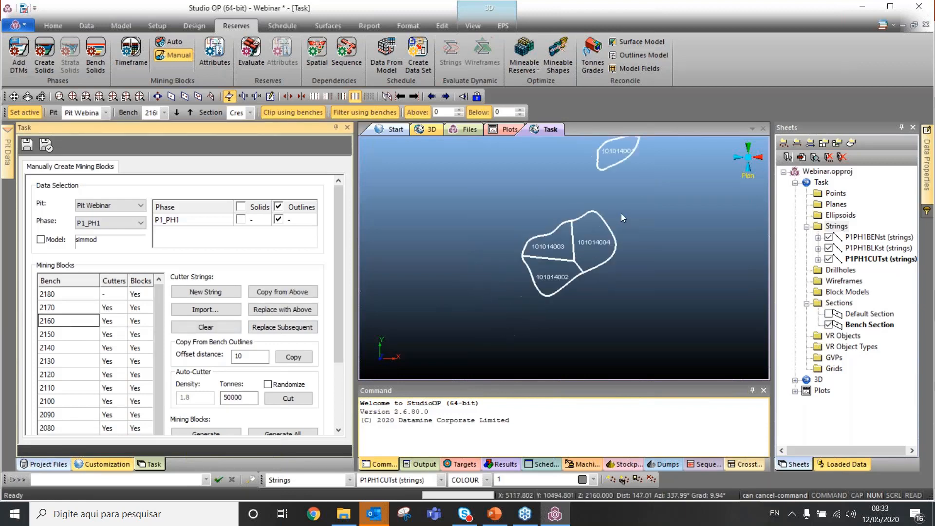
key(Down)
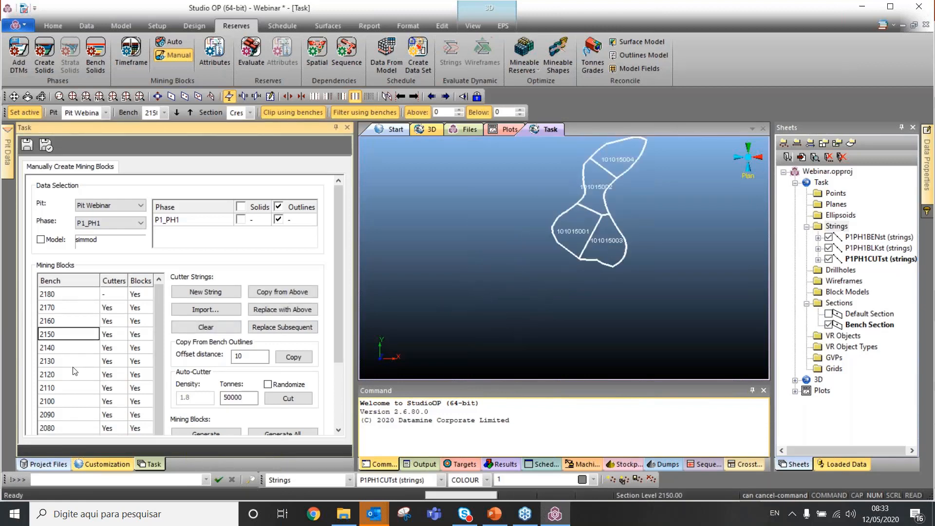
key(Down)
key(Down)
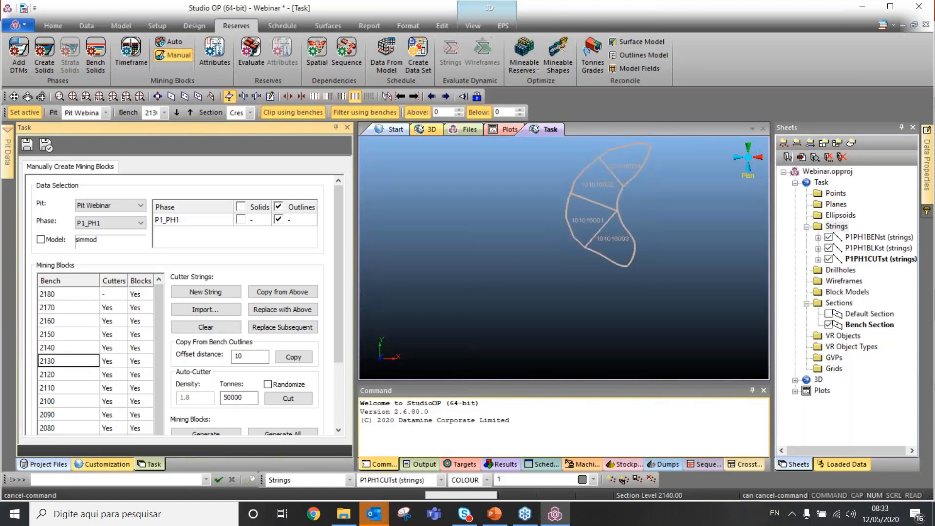
- Compare the cutter status of benches 2180, 2170 and 2160 with their block outlines
click(82, 294)
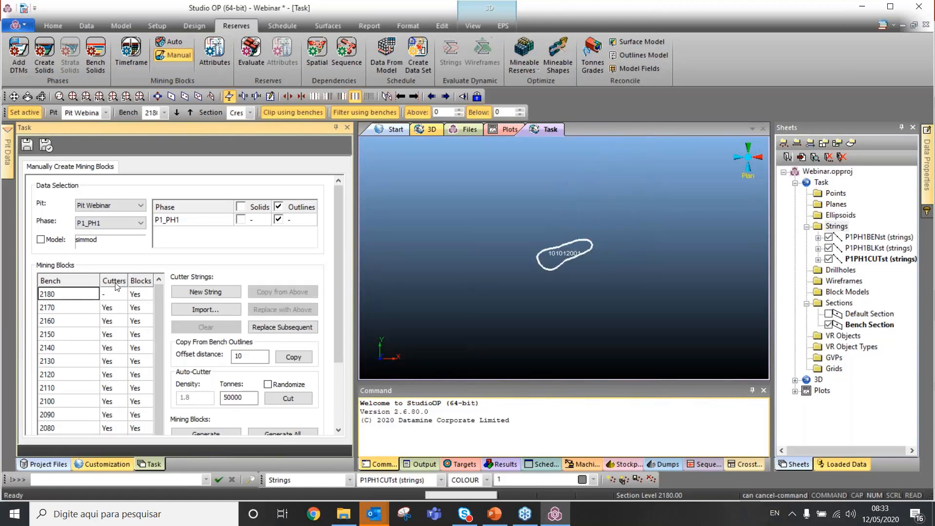
click(96, 307)
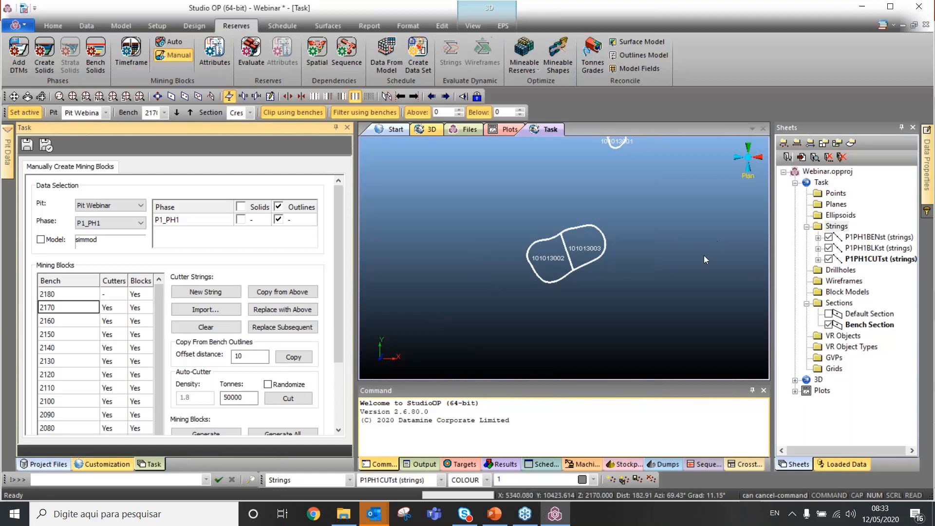
scroll(582, 271, up, 2)
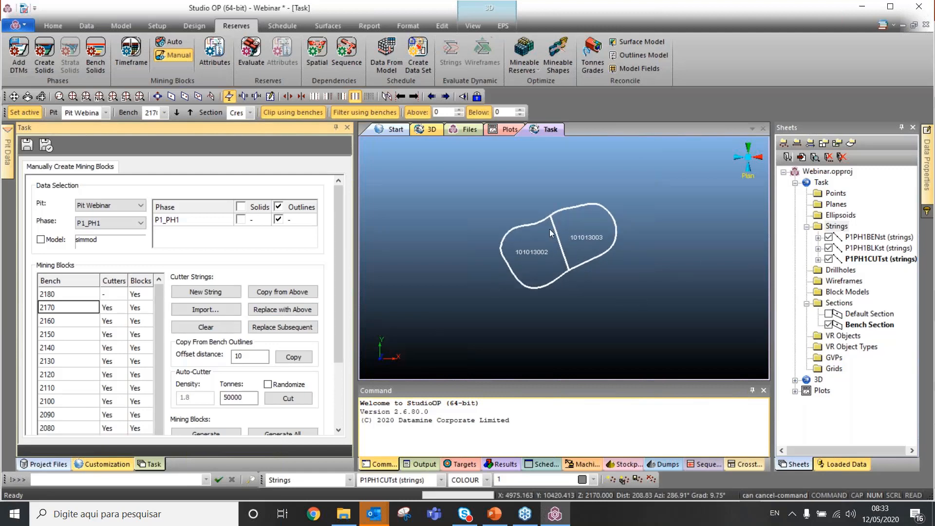
scroll(552, 230, down, 2)
scroll(553, 230, down, 1)
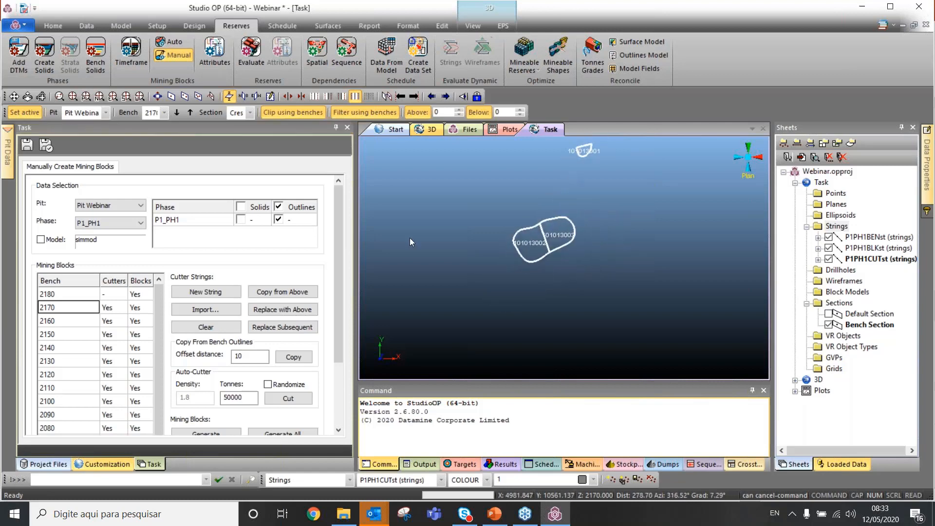
click(57, 322)
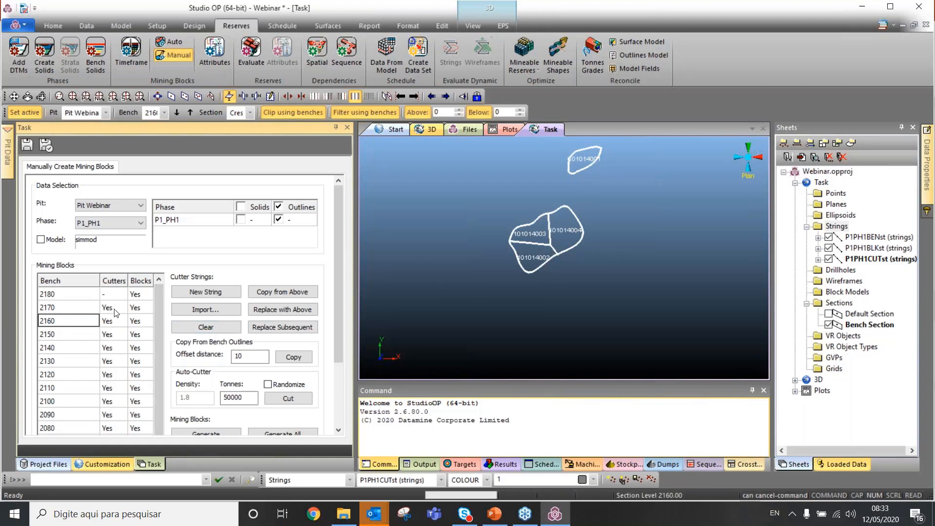
click(116, 323)
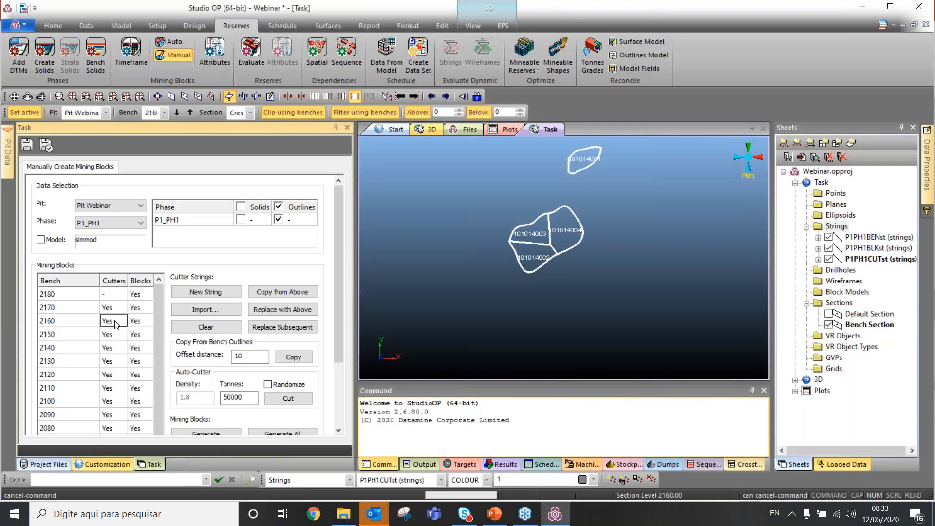
- Check the cutters and blocks of bench 2180 against the divided outlines of benches 2150 and 2110
click(116, 295)
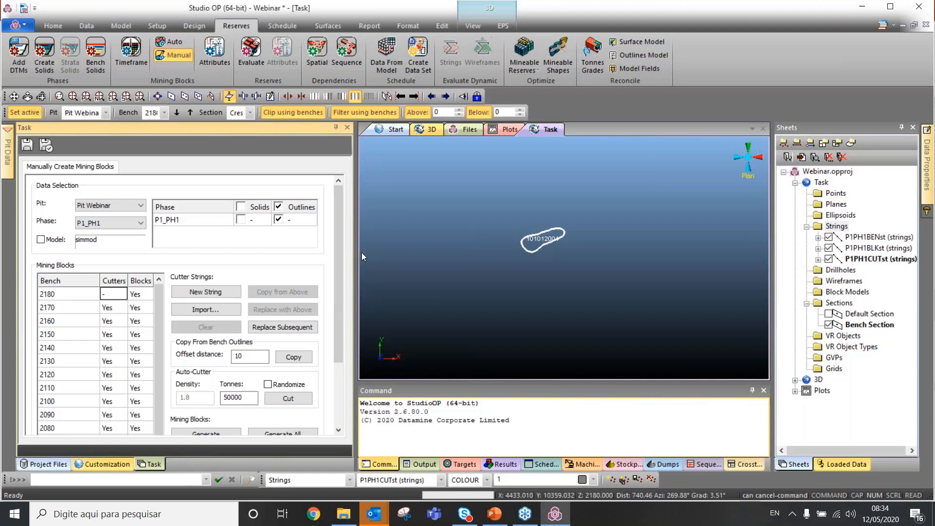
click(141, 294)
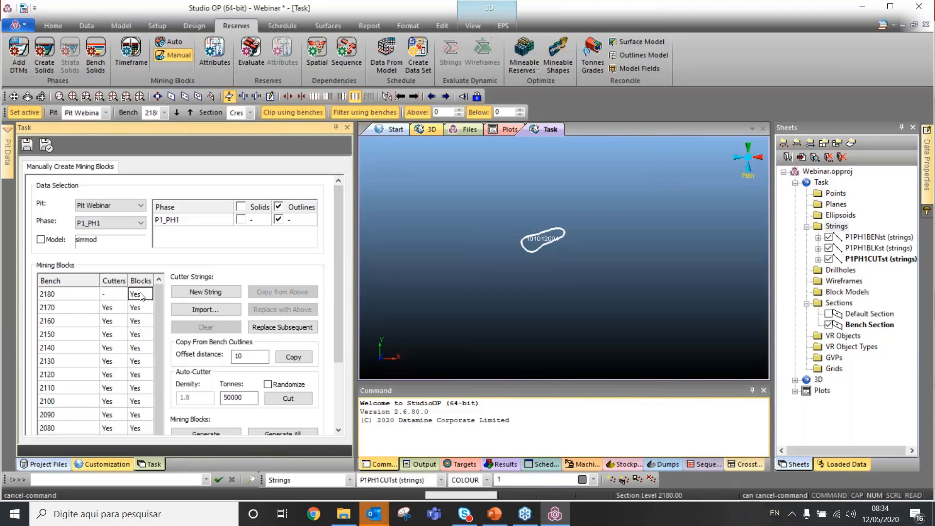
scroll(529, 229, up, 2)
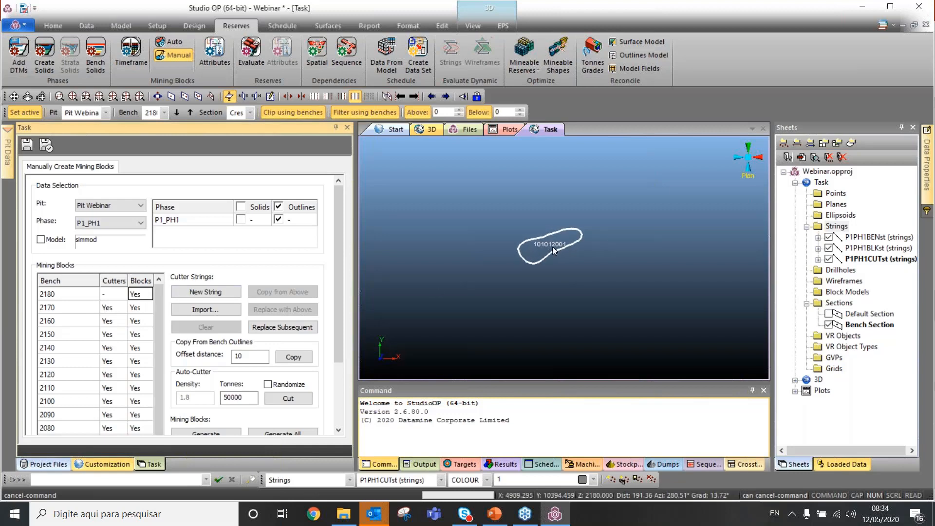
click(107, 295)
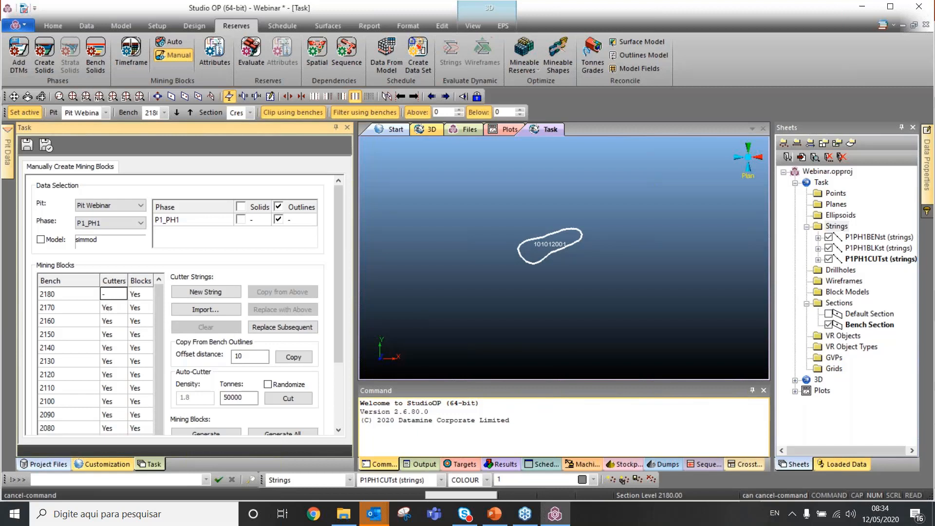
click(92, 309)
click(92, 337)
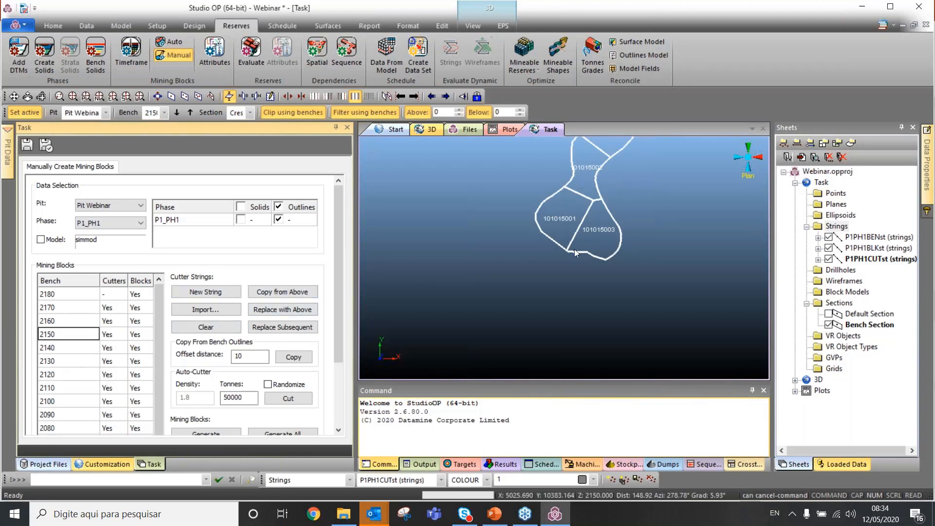
middle_drag(579, 145, 515, 189)
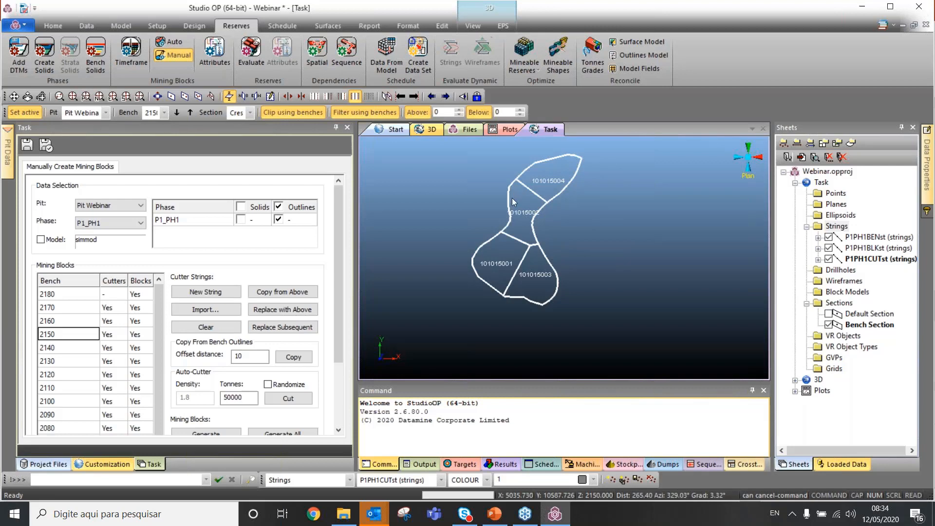
click(105, 387)
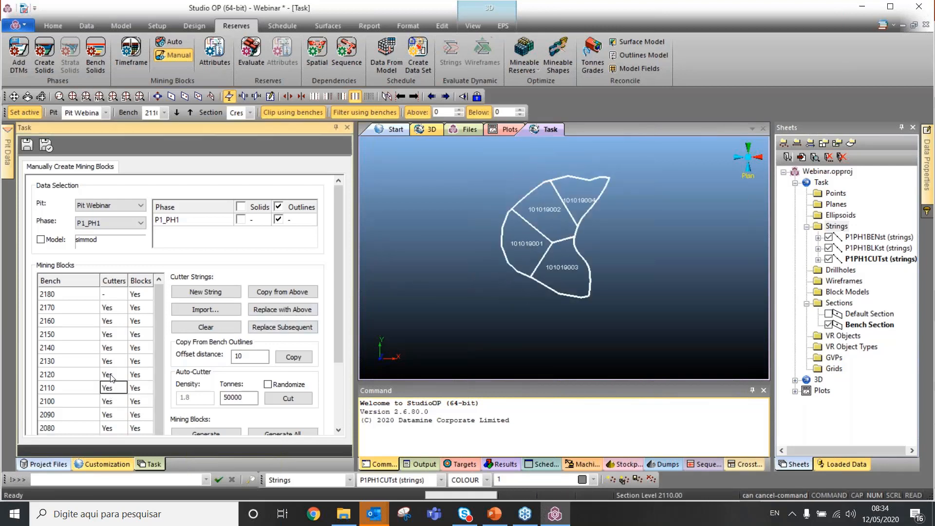
- Draw a new cutter string across block 101018002 on bench 2120 and regenerate that bench's mining blocks
click(110, 375)
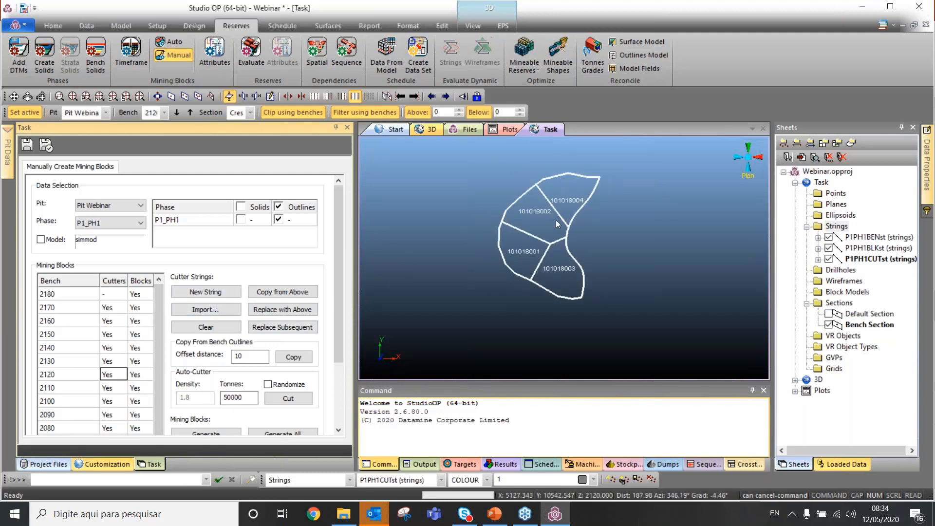
click(212, 294)
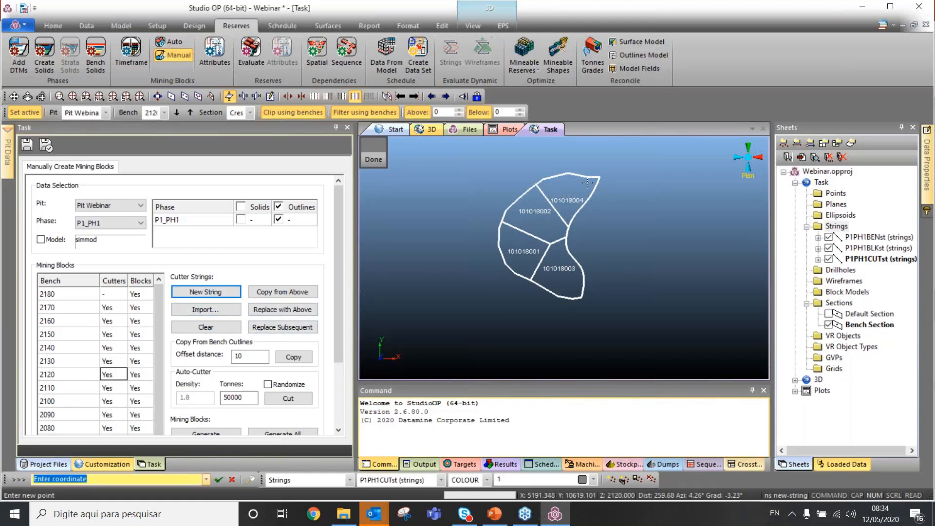
click(555, 201)
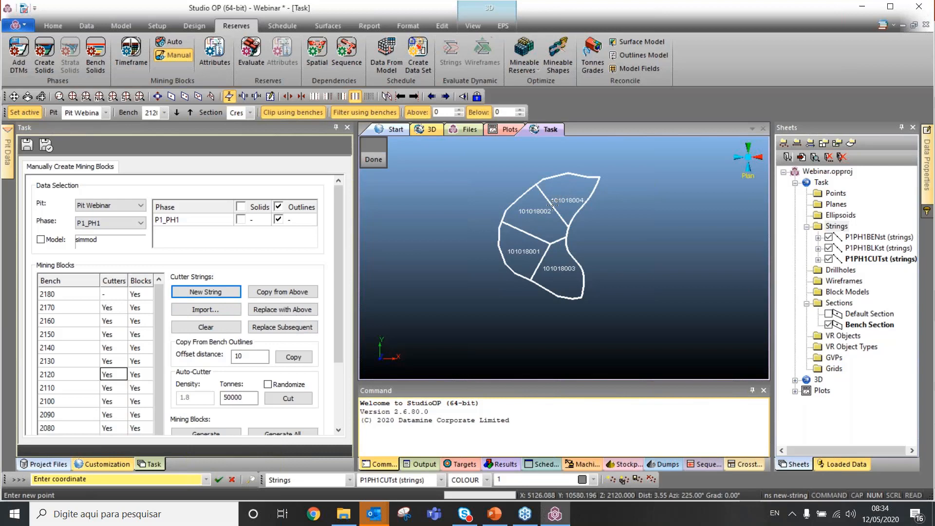
click(522, 239)
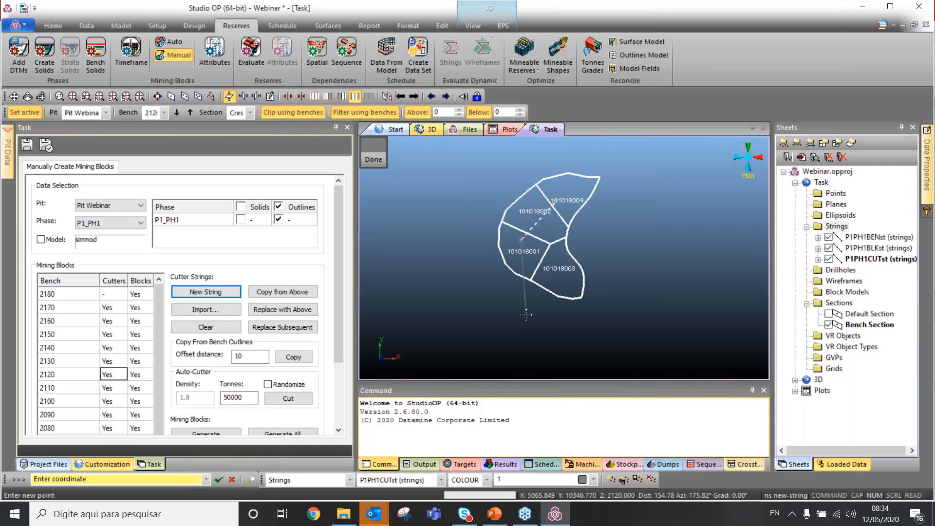
key(Escape)
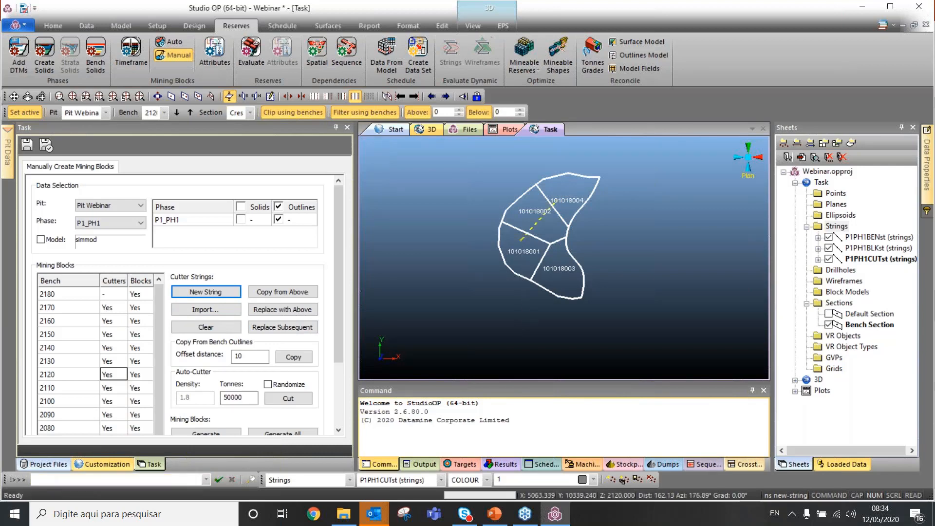
click(586, 233)
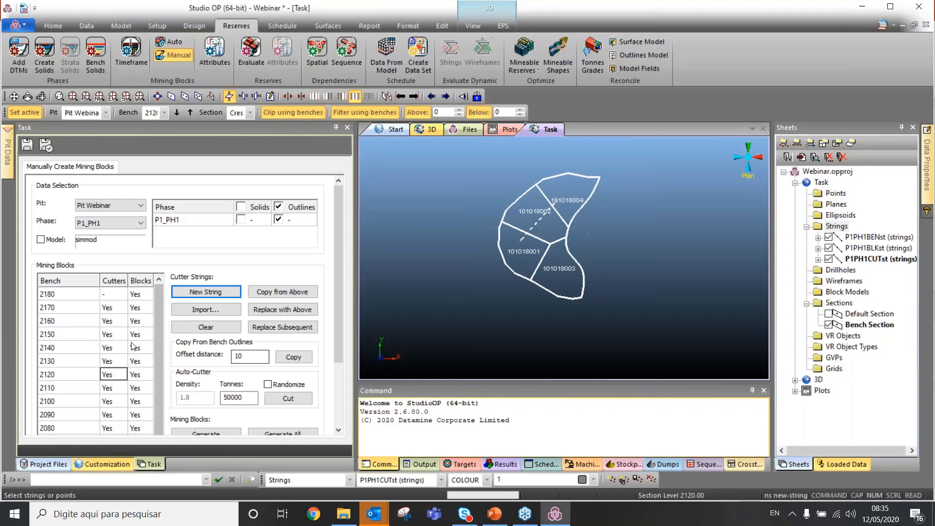
scroll(224, 380, down, 1)
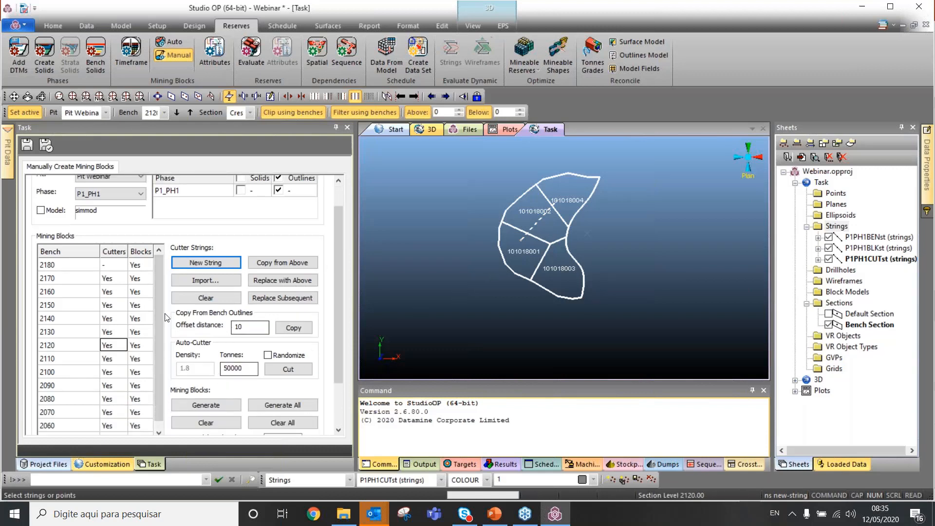
click(240, 369)
click(208, 407)
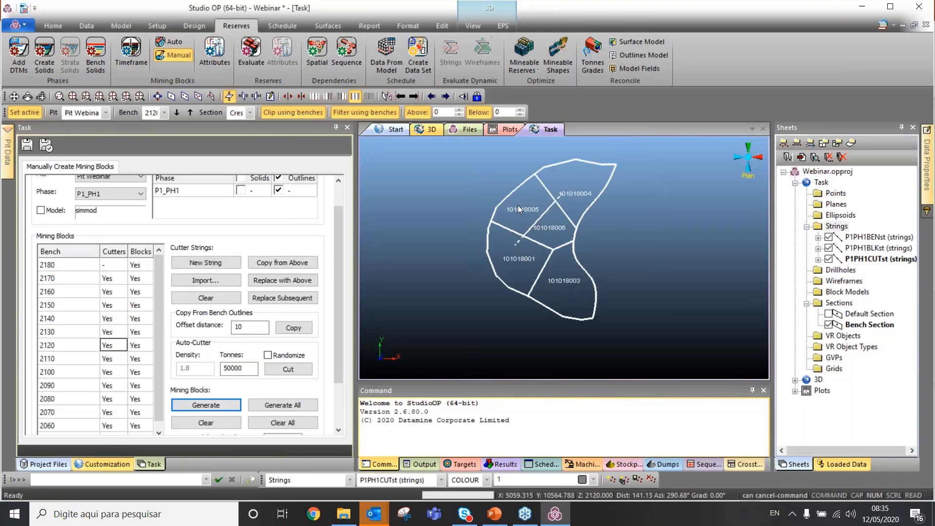
- Draw another cutter string across block 101018004 on bench 2120 and regenerate the bench's mining blocks
click(198, 265)
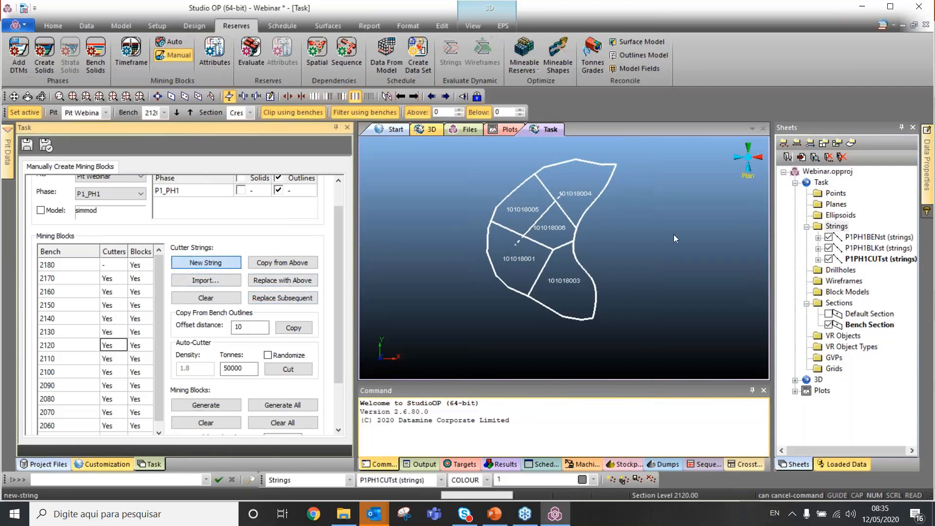
click(553, 147)
click(622, 217)
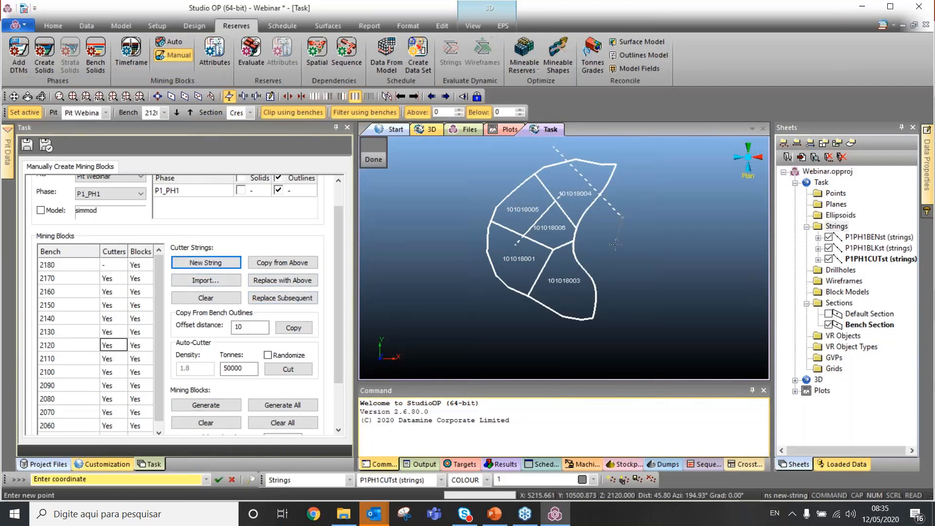
key(Escape)
click(206, 405)
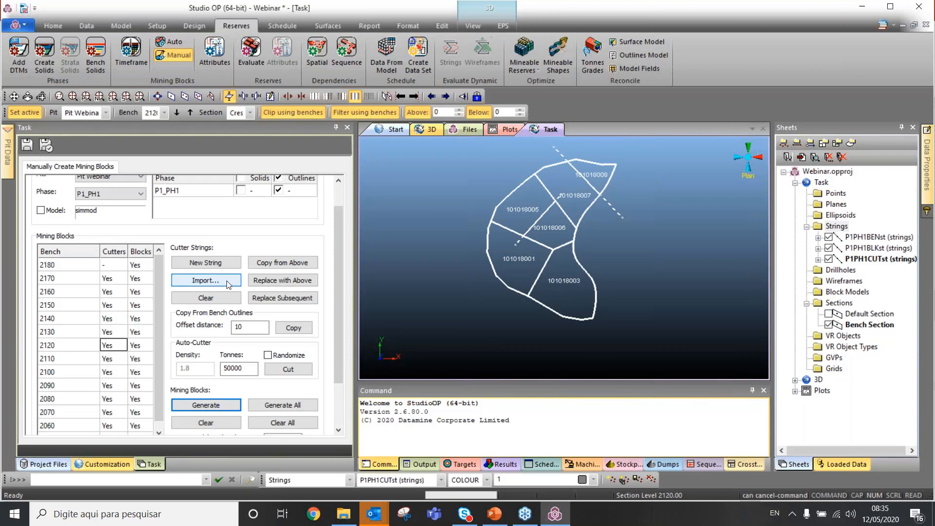
- Clear the cutter strings of bench 2120 and regenerate its blocks as one undivided block
click(206, 299)
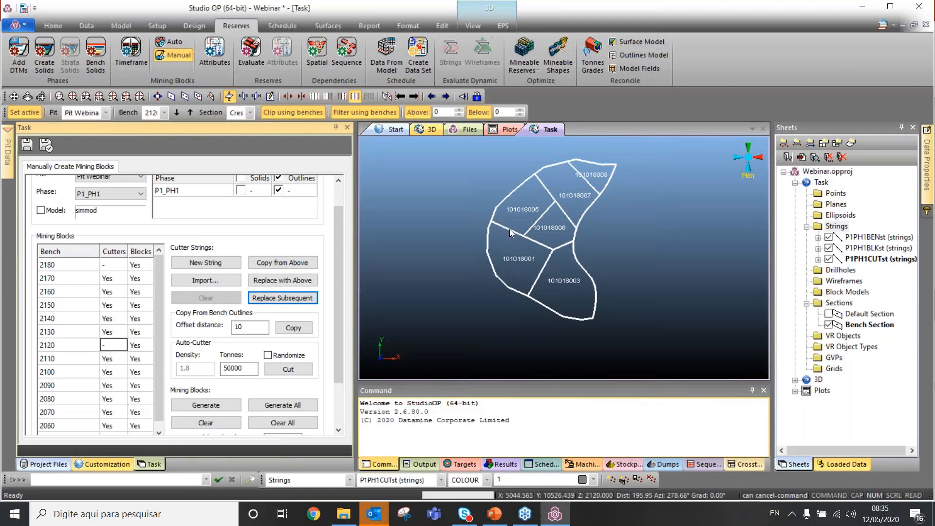
scroll(242, 329, down, 1)
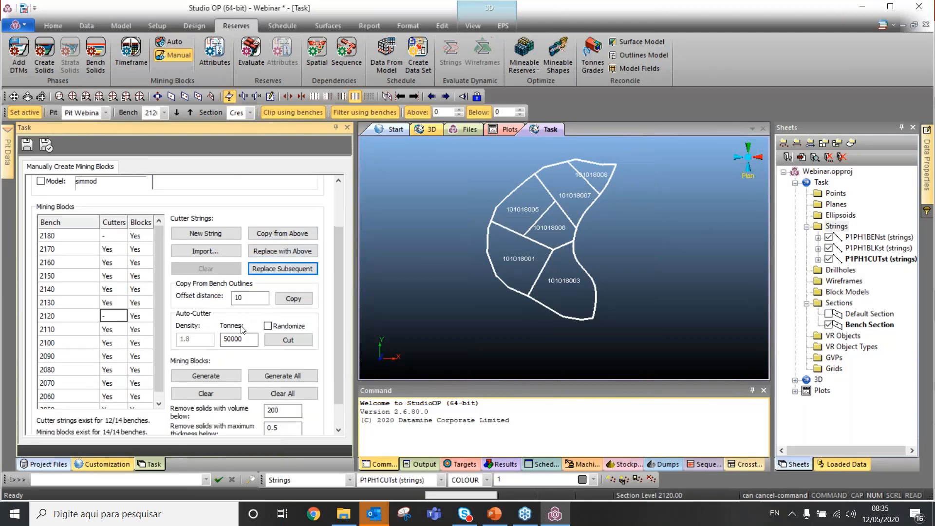
click(228, 378)
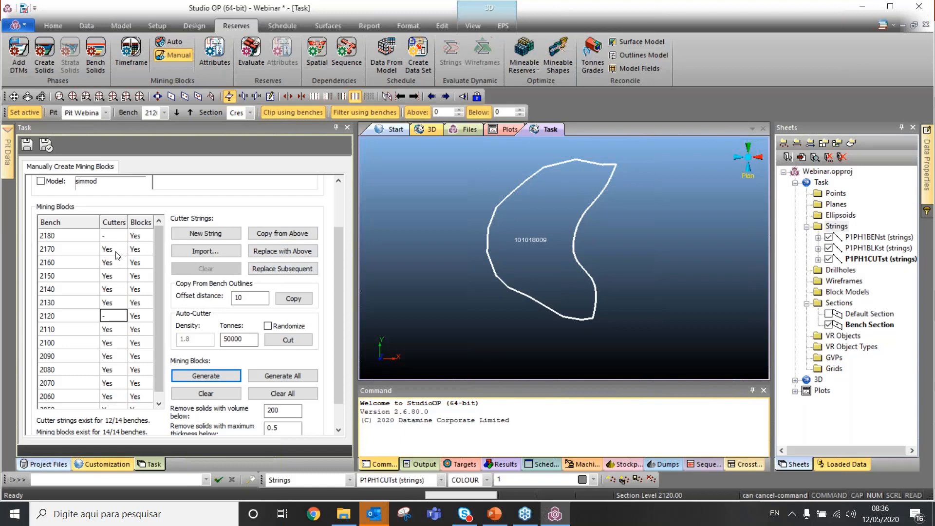
- Turn off bench clipping, replace the cutters below bench 2180 with its empty set, and clear all mining blocks
click(90, 236)
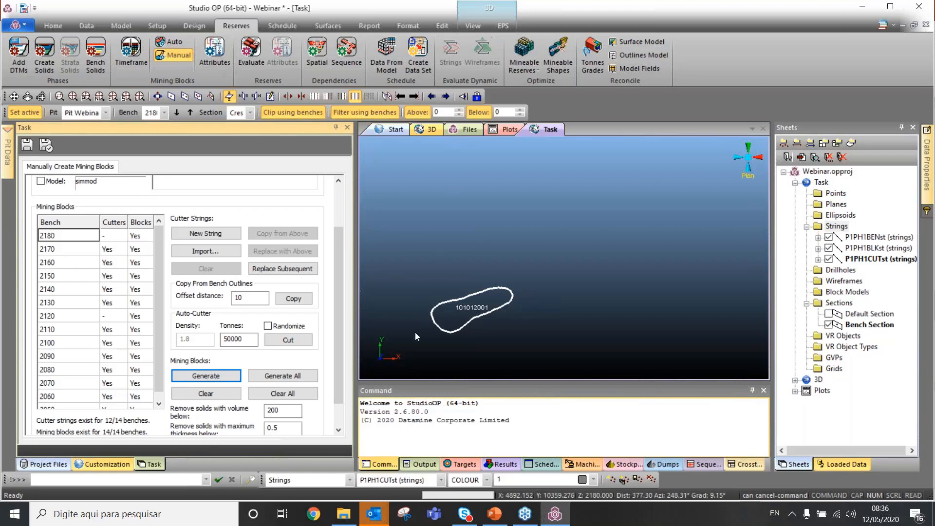
click(317, 112)
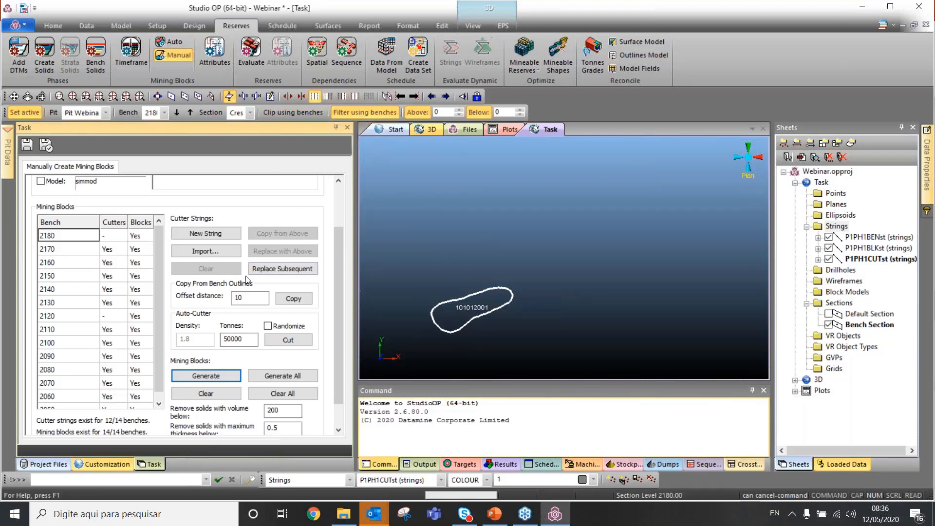
click(119, 236)
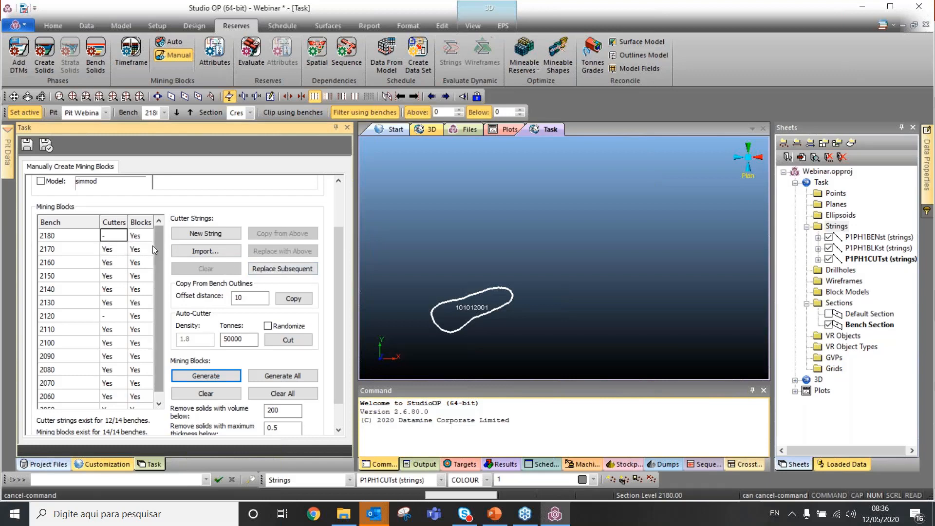
click(283, 268)
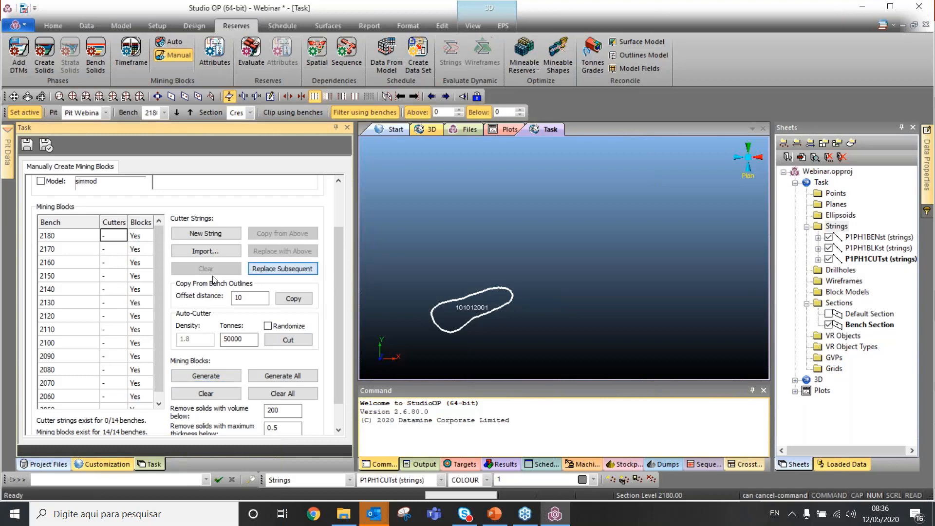
click(291, 394)
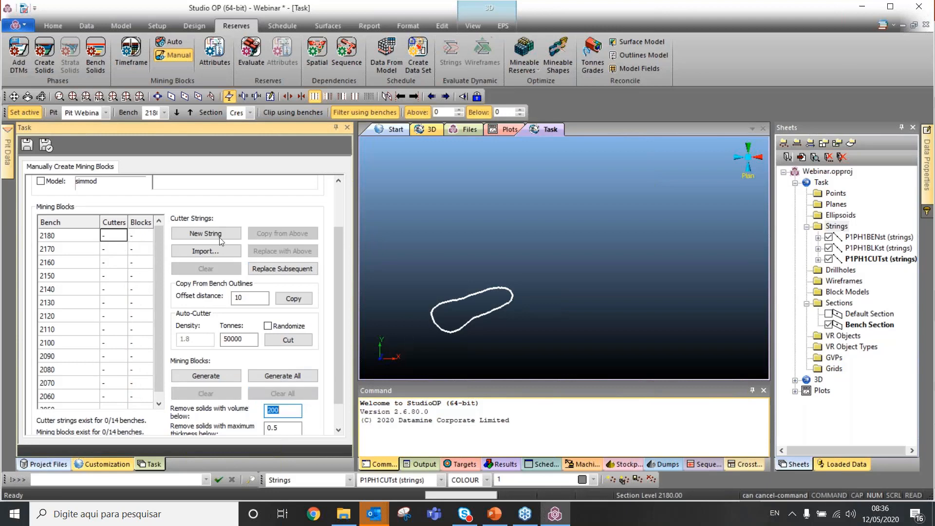
- Show the outlines of all benches unfiltered and draw a diagonal cutter string on bench 2180, just southwest of the pit outlines
click(53, 304)
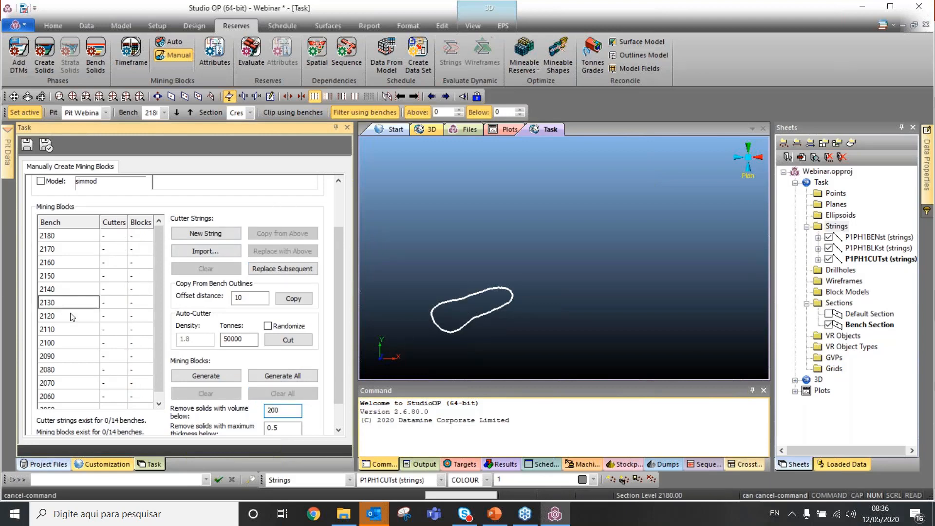
click(53, 356)
click(61, 238)
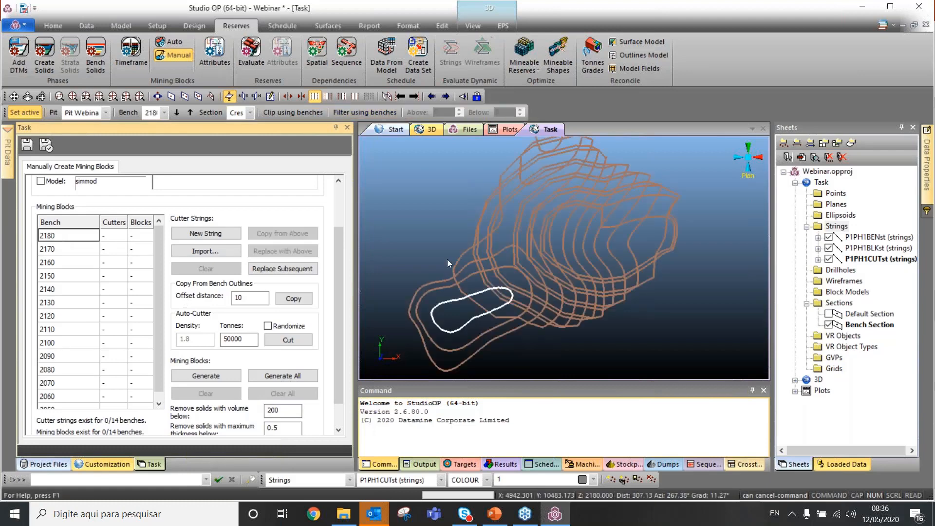
scroll(458, 268, down, 3)
click(394, 228)
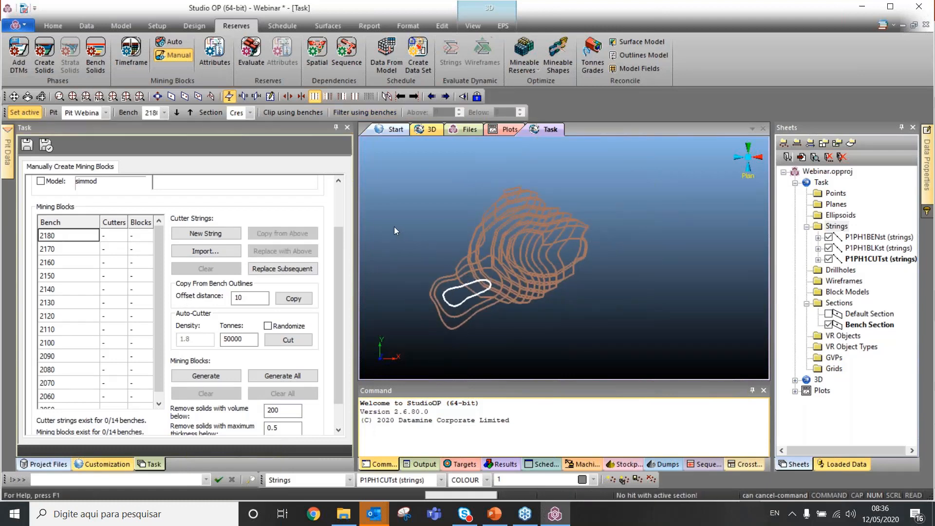
key(n)
key(s)
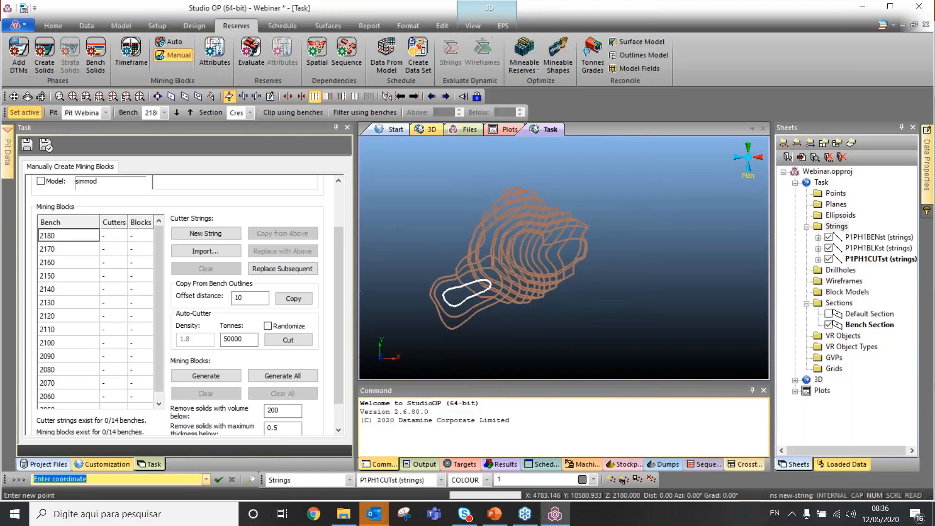
click(471, 368)
key(Escape)
click(447, 223)
- Create five parallel copies of the diagonal cutter string across the whole pit using the expand offset command
key(e)
key(x)
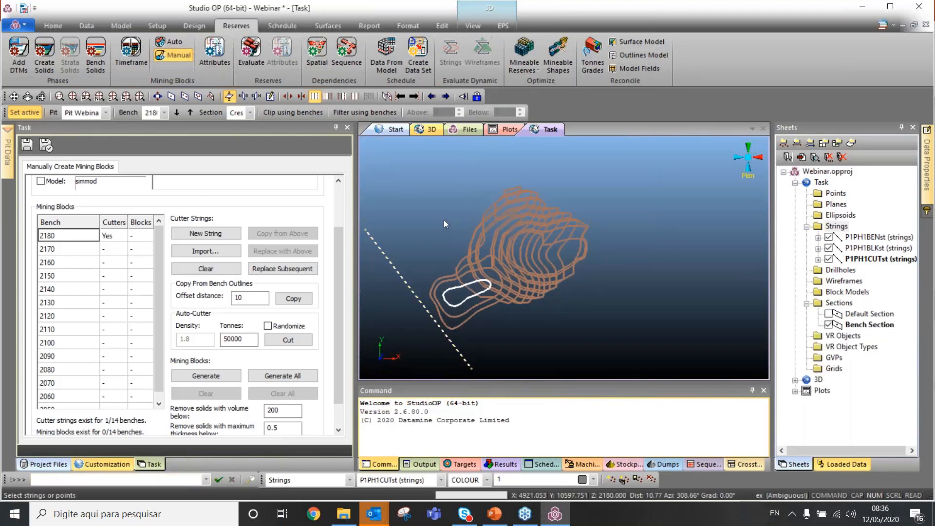
key(p)
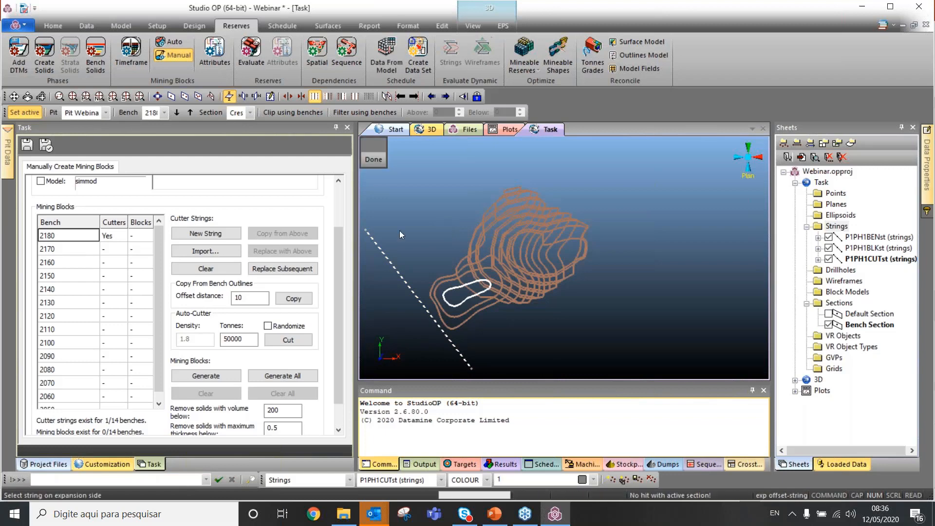
click(399, 230)
key(Return)
click(468, 167)
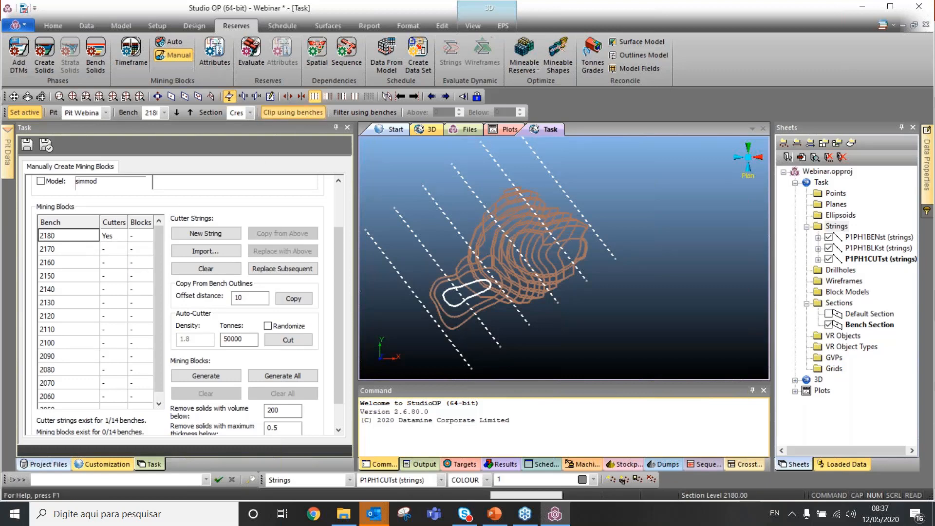
- Clip the view by bench and replace the cutters of all subsequent benches with those of bench 2180
click(305, 115)
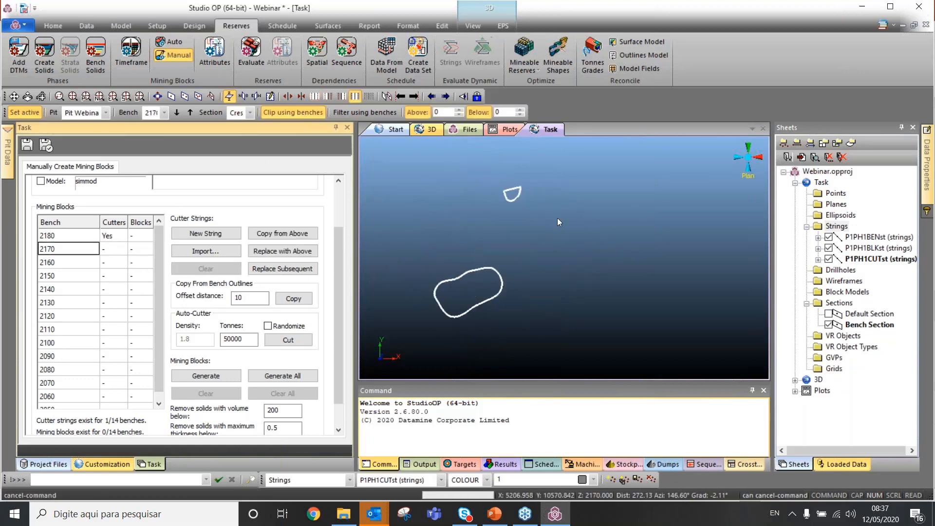
click(83, 236)
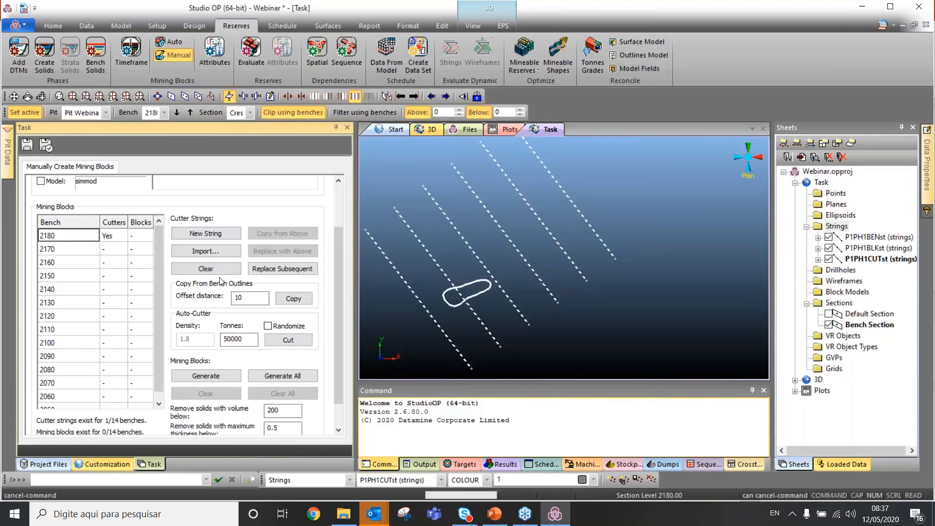
click(283, 269)
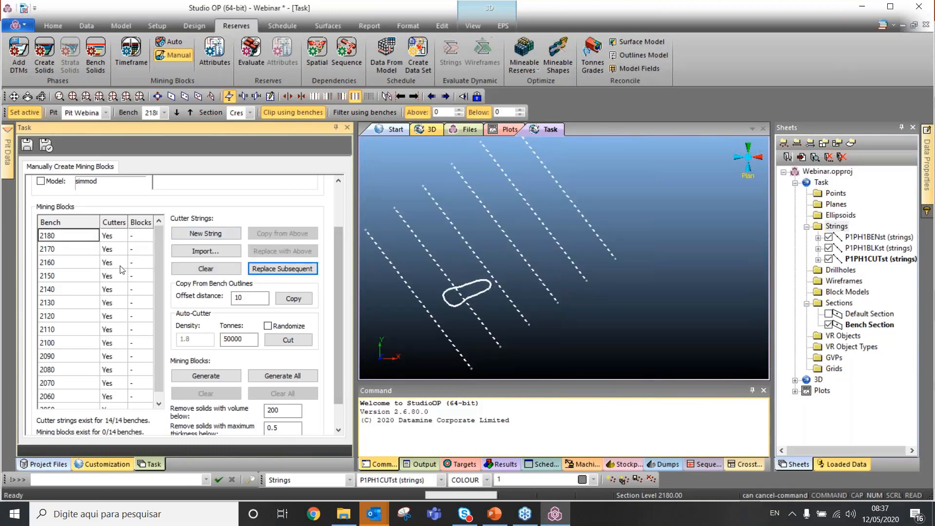
- Check the copied cutter strings against the outlines of benches 2170, 2160, 2150 and 2180
click(74, 250)
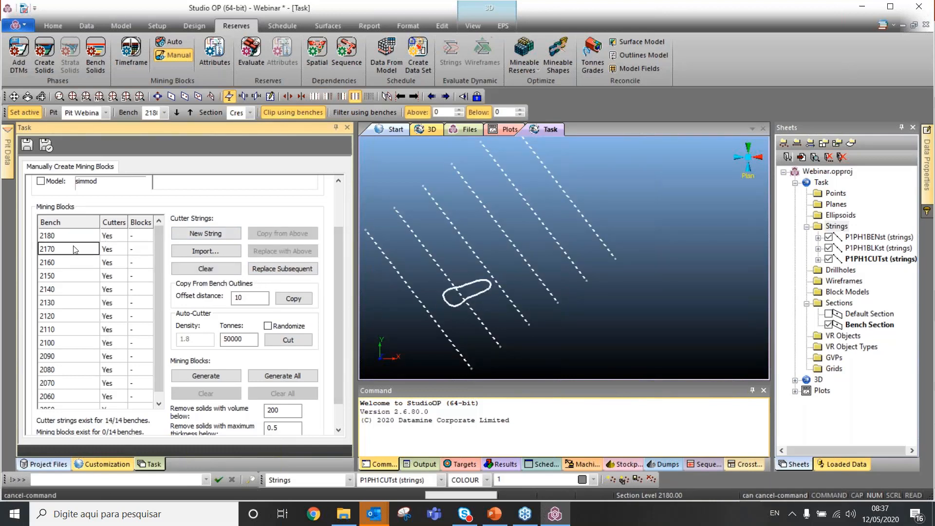
click(78, 263)
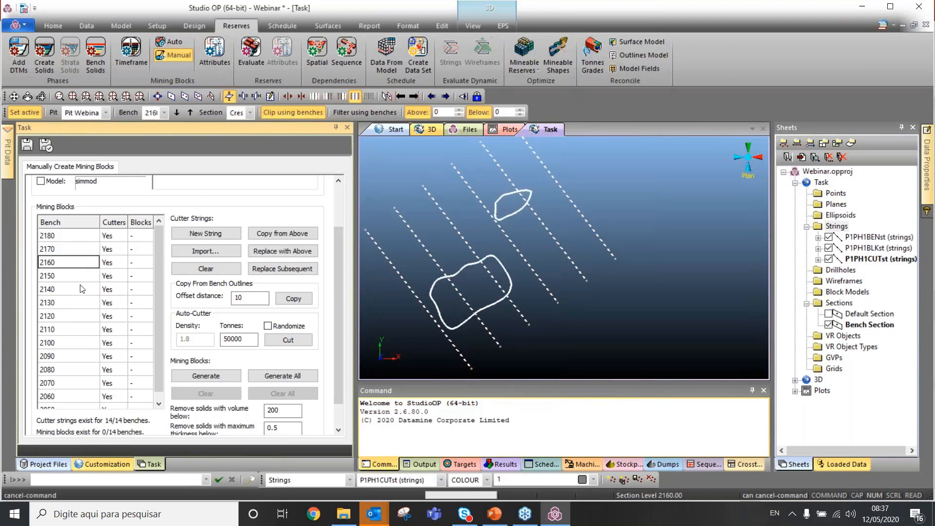
click(80, 276)
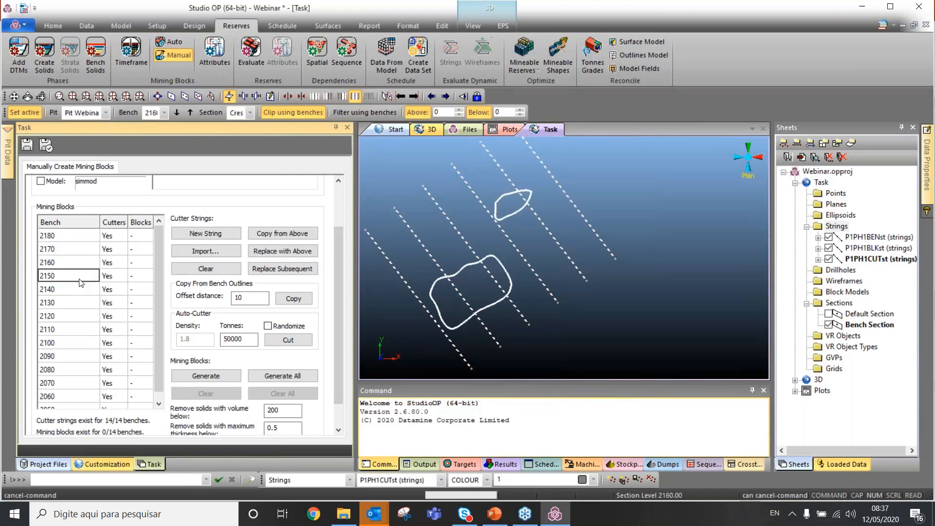
click(69, 234)
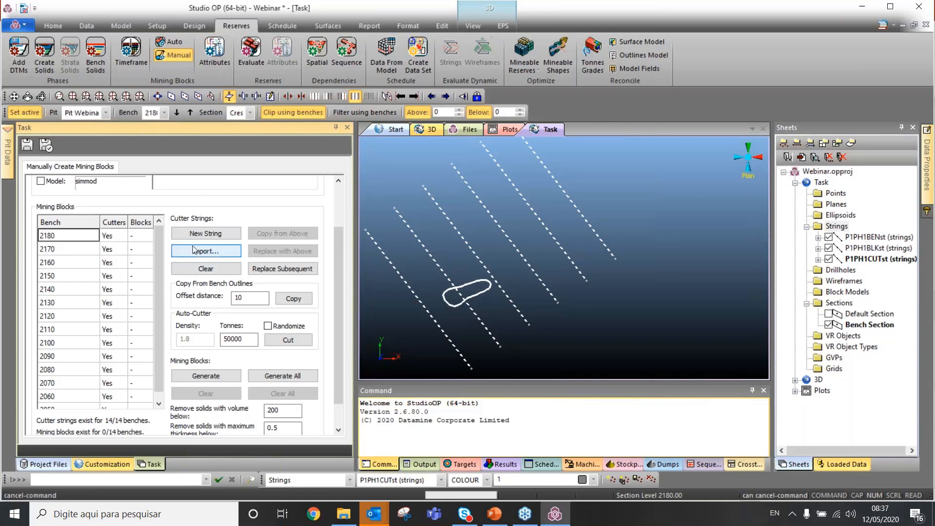
- Clear the cutter strings of bench 2120
click(82, 316)
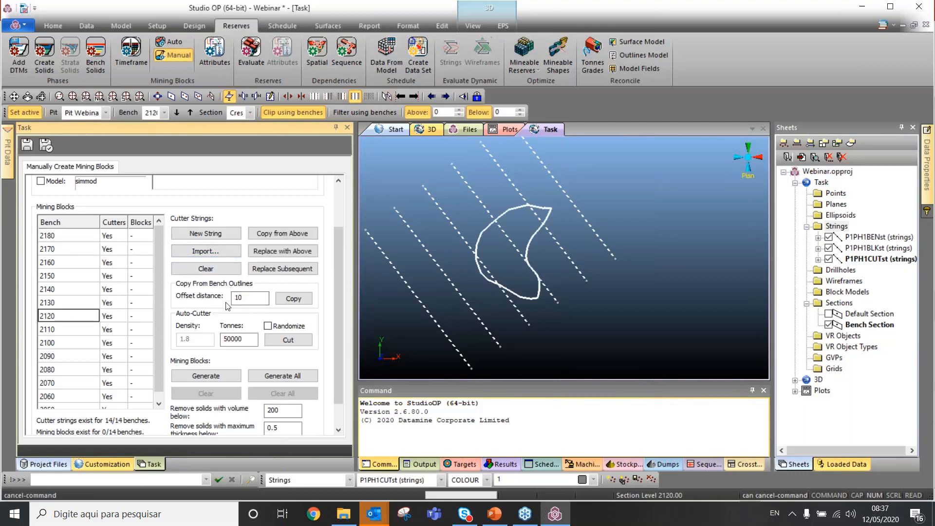
click(246, 298)
click(204, 269)
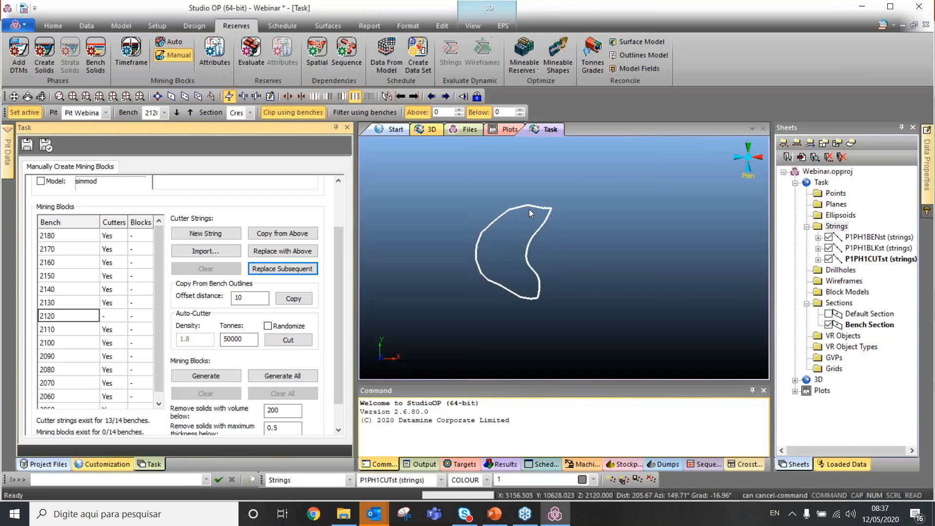
- Copy the outline of bench 2120 as a cutter string with an offset distance of 30
double_click(239, 297)
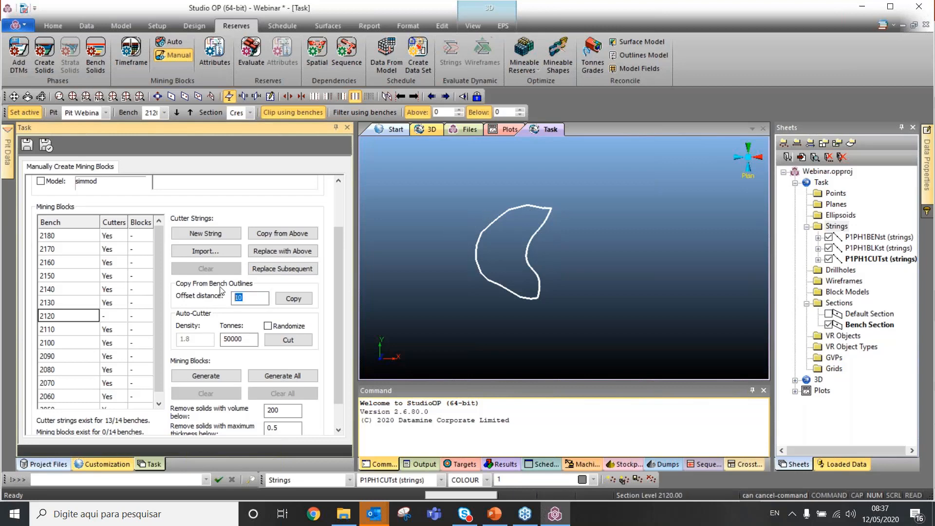
text(30)
click(293, 298)
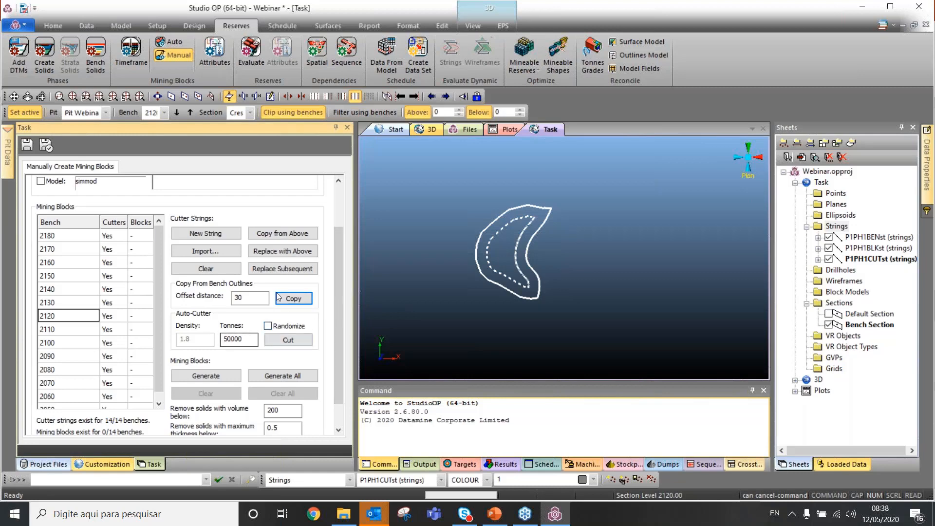
scroll(288, 323, down, 1)
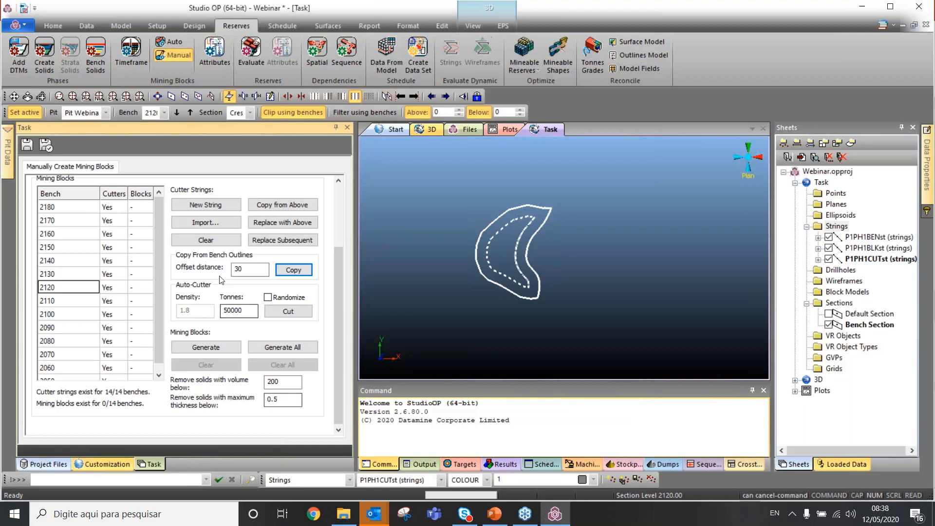
scroll(224, 283, up, 2)
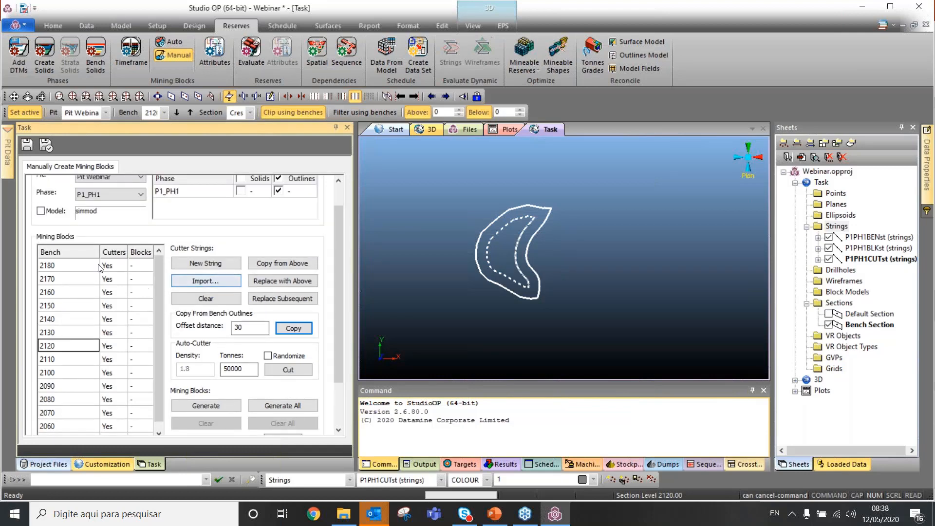
- Show the simmod block model on bench 2090 and colour it by the ROCKCODE column
click(91, 385)
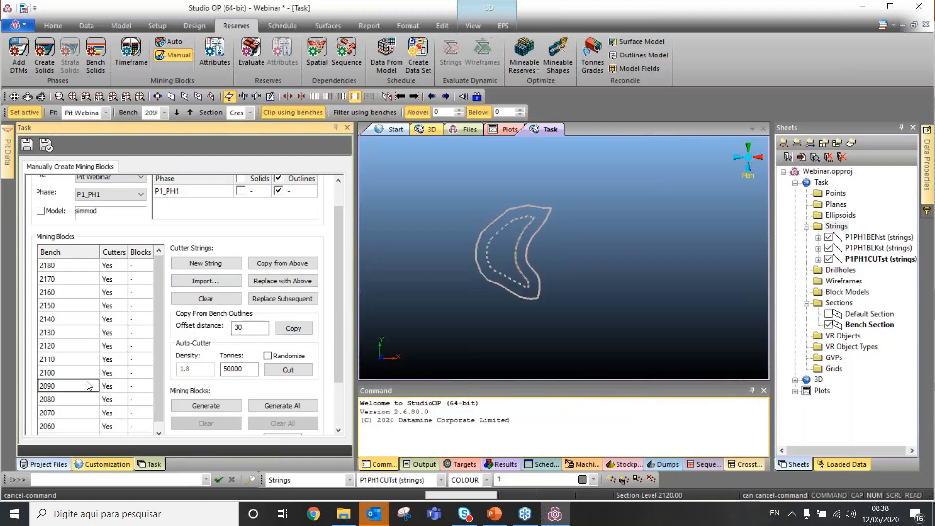
click(41, 212)
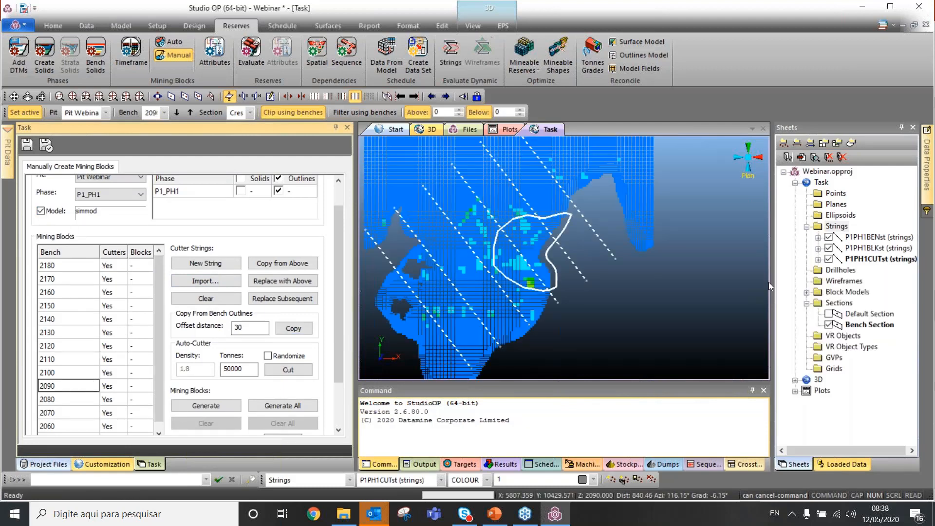
double_click(843, 292)
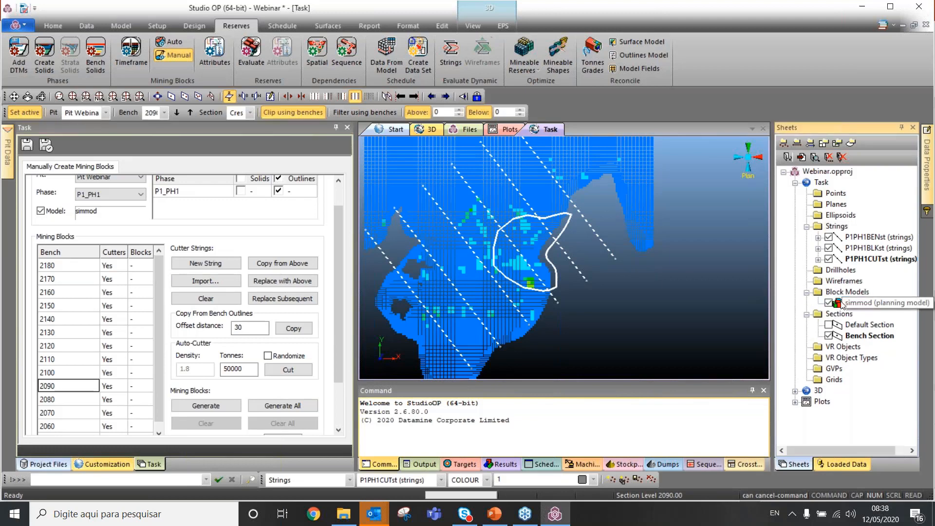
double_click(842, 303)
click(393, 198)
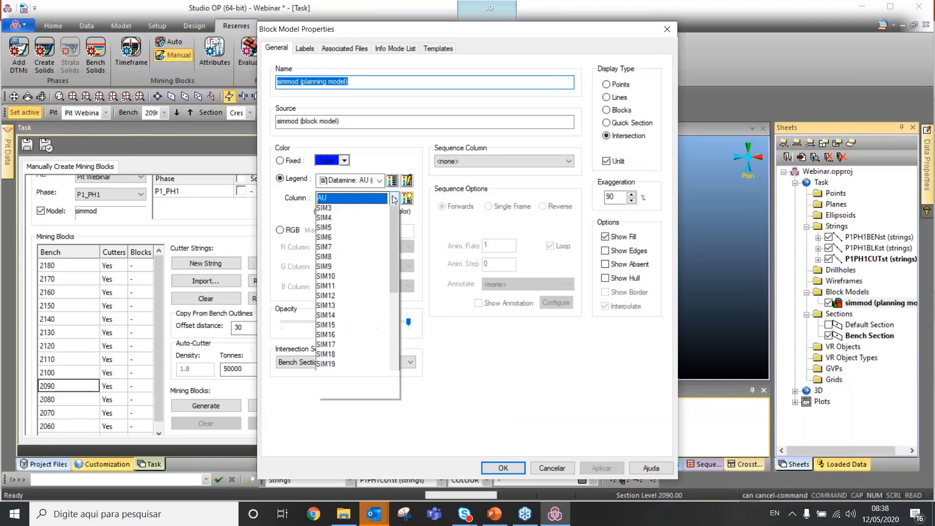
click(354, 260)
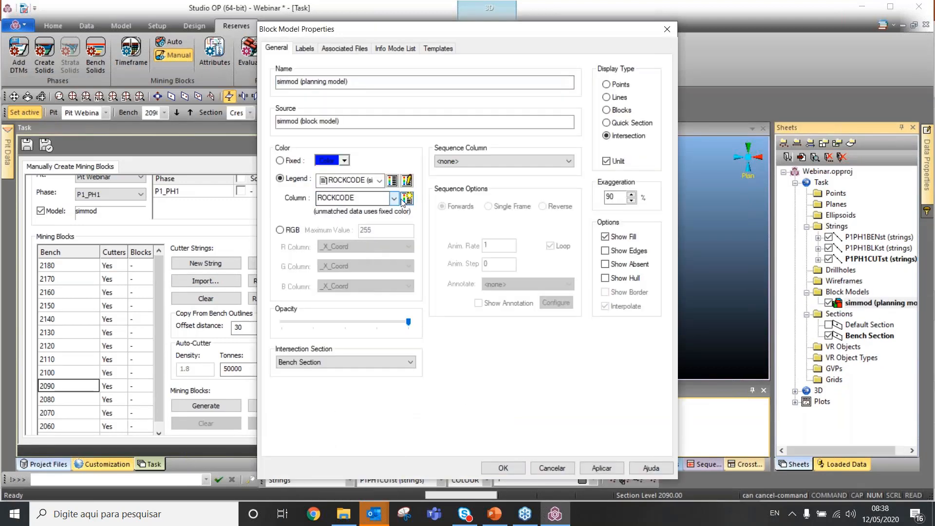
- Delete the absent item and all ranges between 0.5 and 1.75 from the ROCKCODE legend
click(388, 180)
click(305, 32)
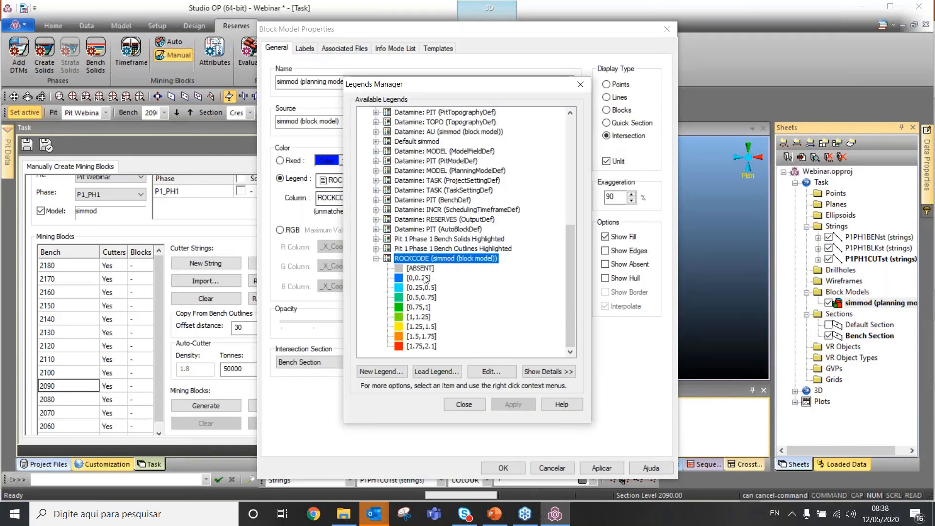
click(412, 297)
key(Delete)
key(Delete)
key(Delete)
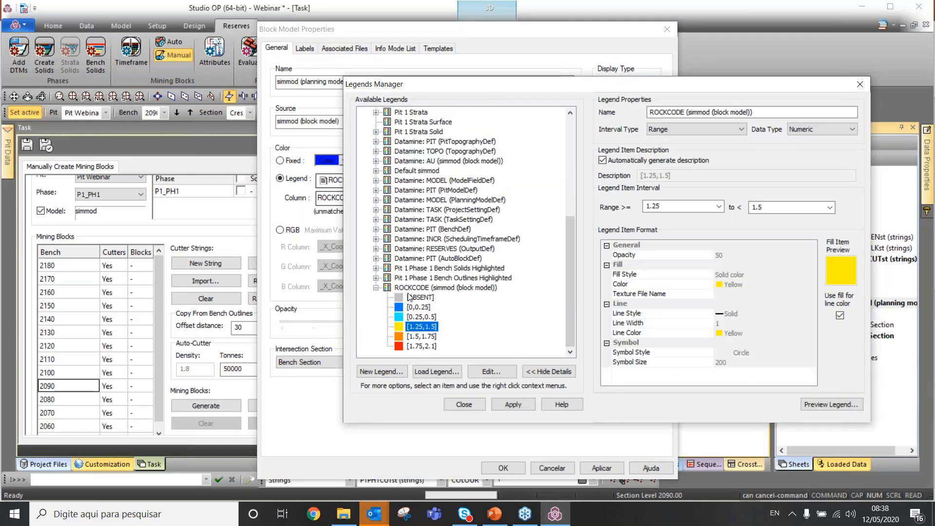
key(Delete)
key(Delete)
click(431, 318)
key(Delete)
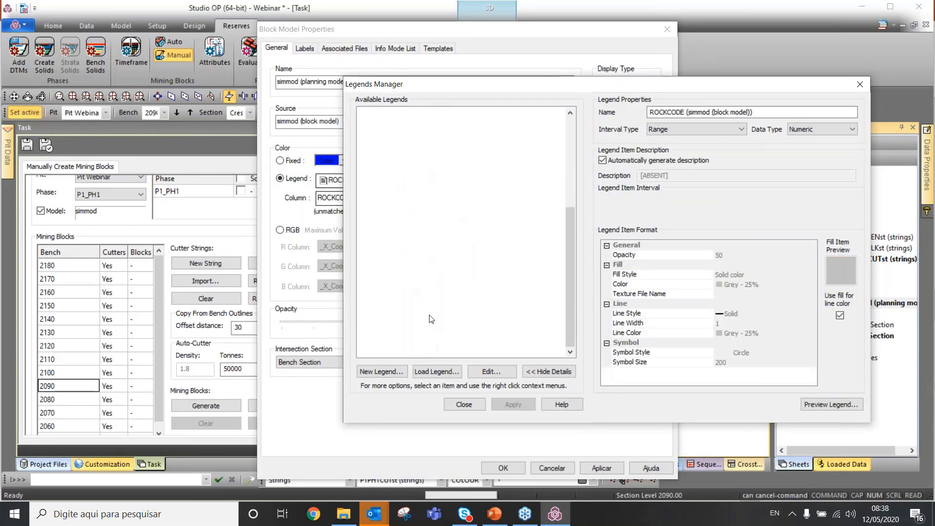
- Switch the ROCKCODE legend to the Value interval type, set its last two items to 1 and 2, and apply it to the model
click(696, 129)
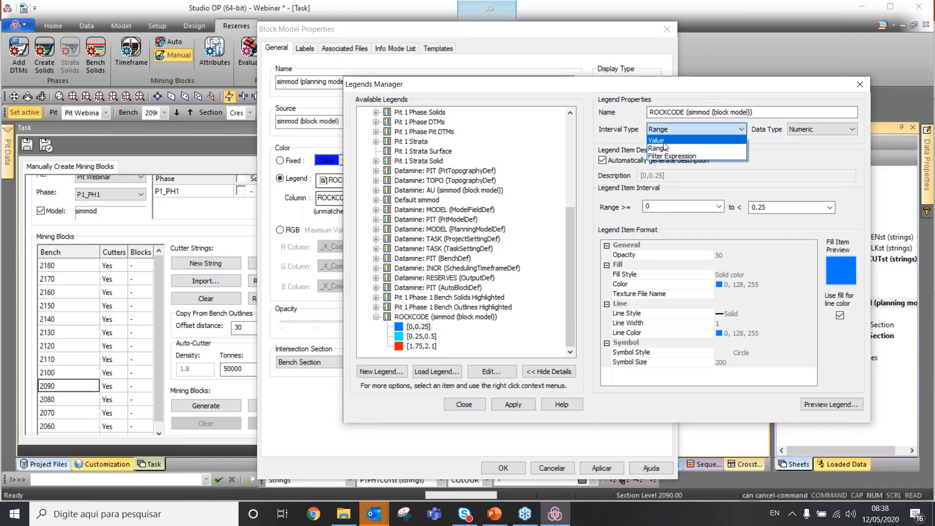
click(663, 145)
click(420, 336)
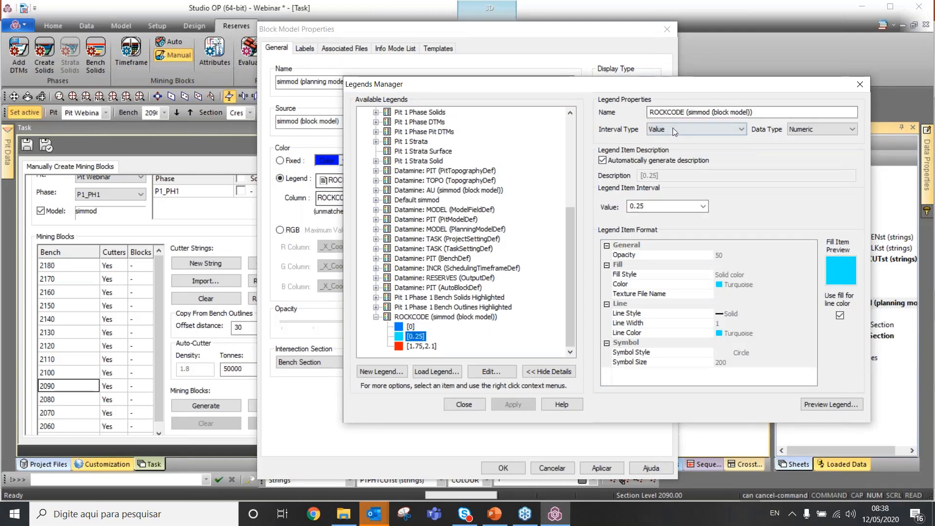
drag(652, 205, 589, 207)
text(1)
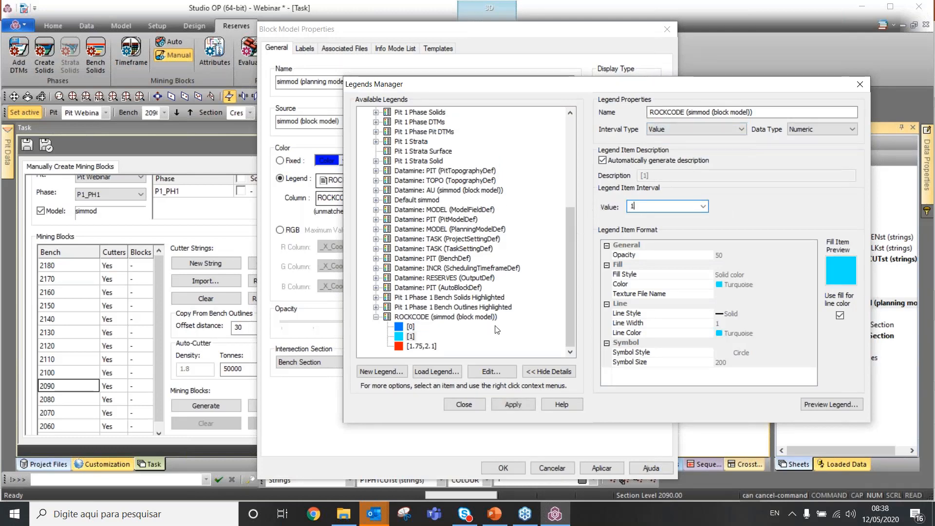
click(432, 347)
drag(653, 206, 596, 207)
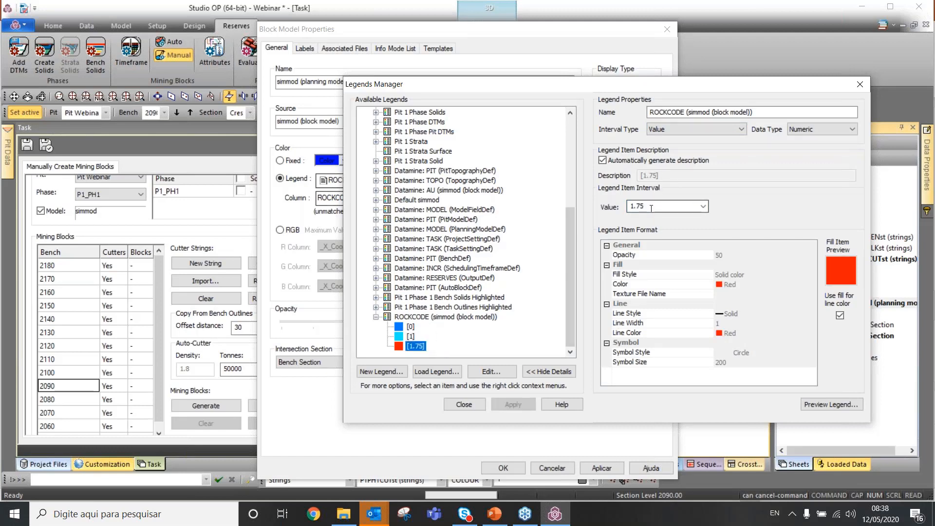
text(2)
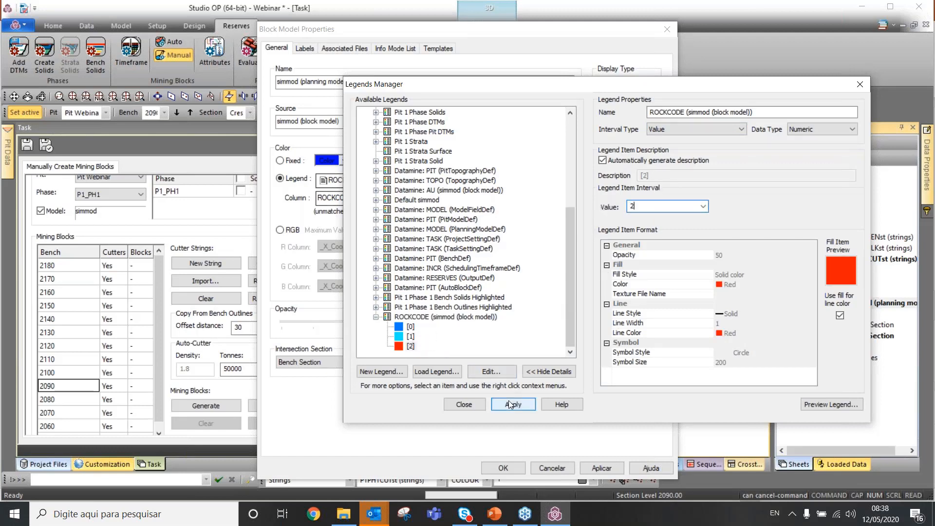
click(506, 402)
click(472, 404)
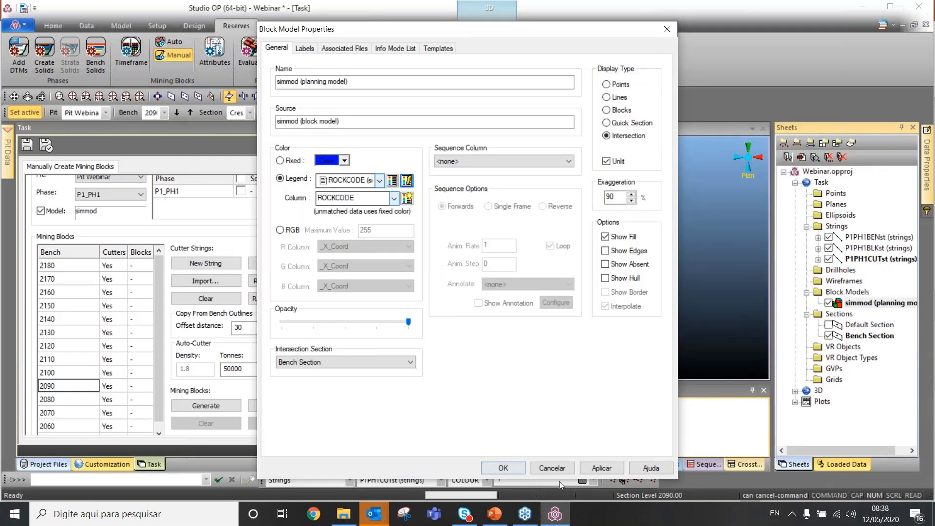
click(602, 468)
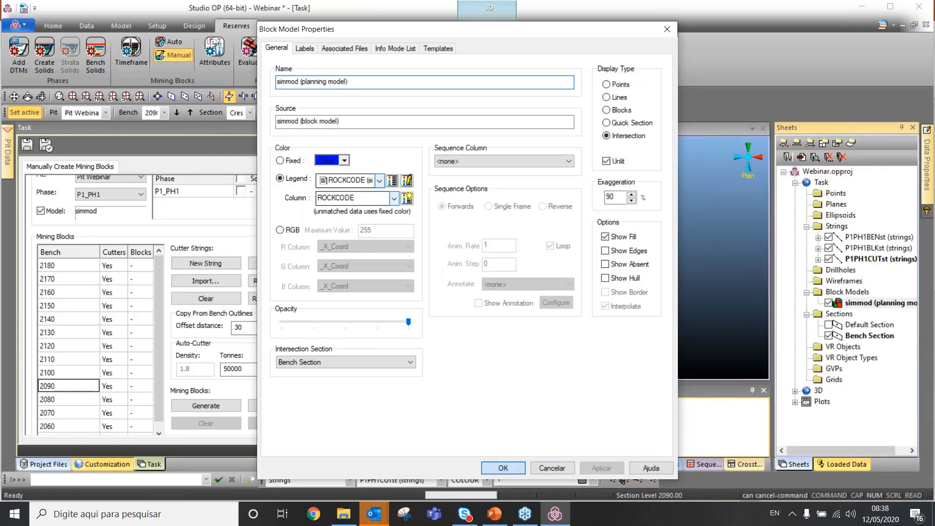
click(504, 468)
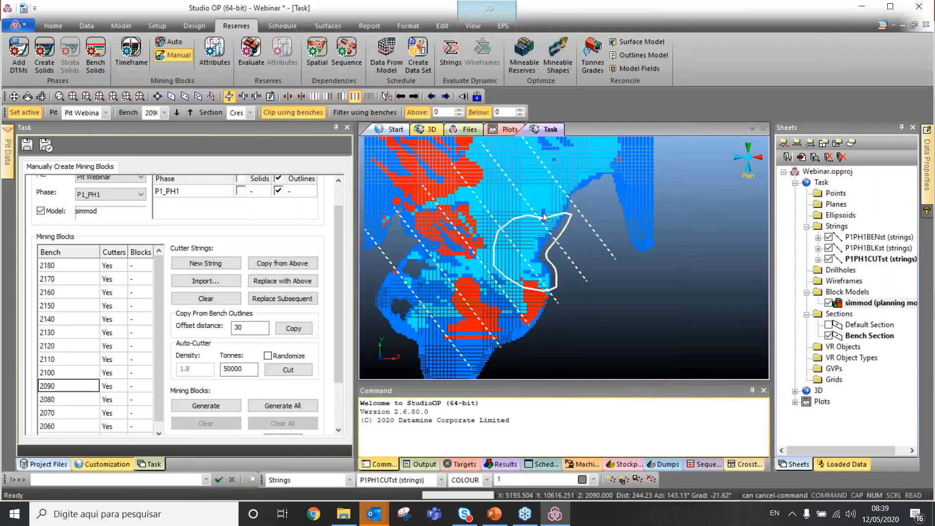
- Display a floating preview of the ROCKCODE legend and view the model on benches 2080 and 2070
scroll(544, 216, up, 1)
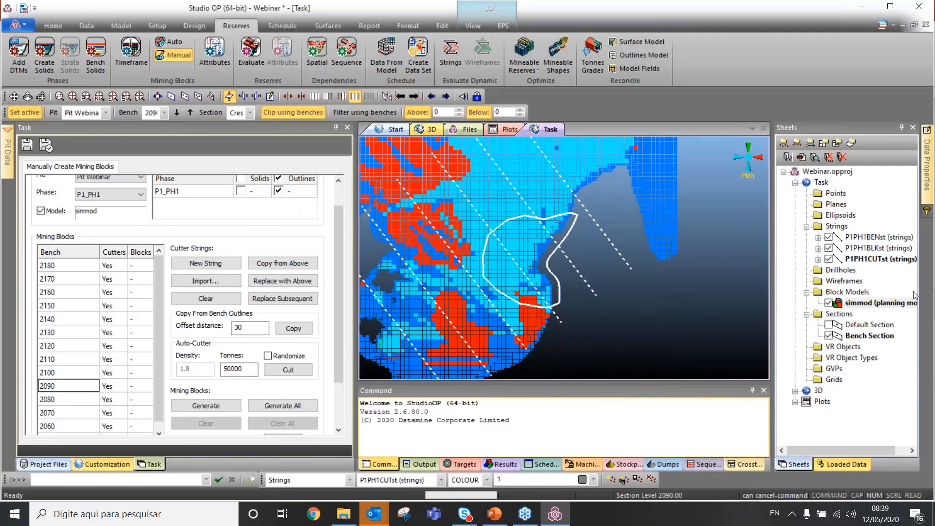
double_click(859, 298)
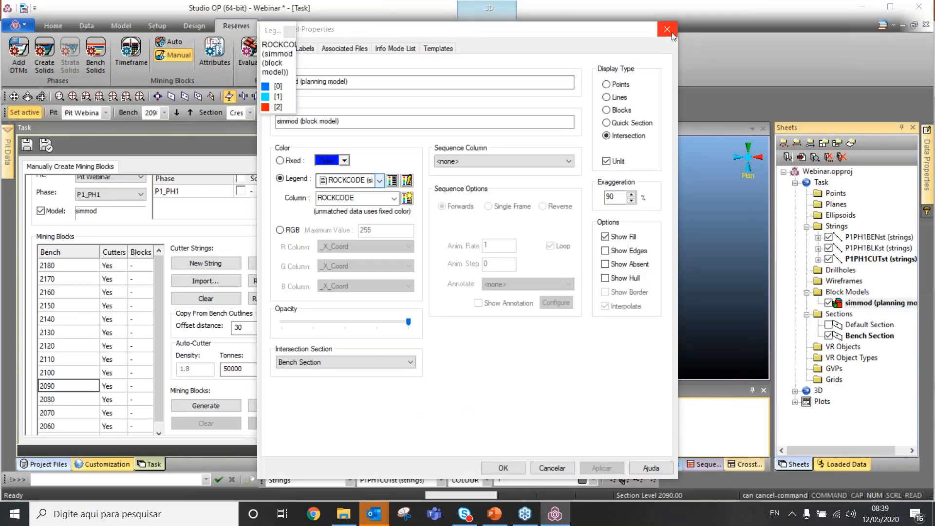
click(667, 30)
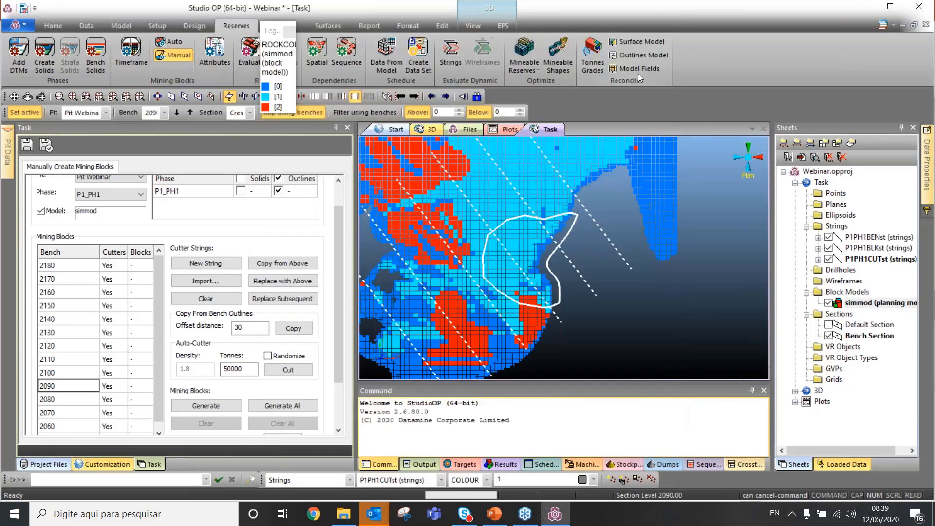
click(82, 401)
click(82, 413)
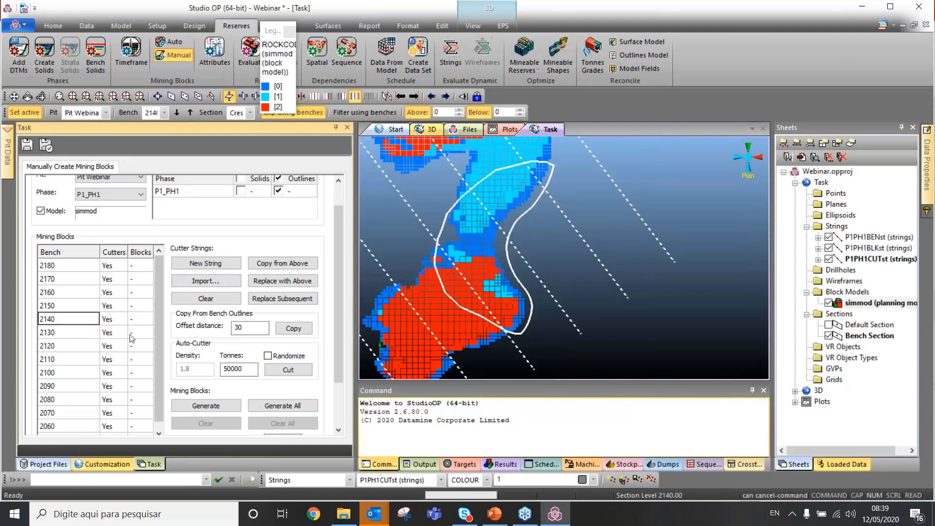
- With the view filtered using benches, replace bench 2140's cutters with a horizontal string along the boundary between rock codes 1 and 2
click(200, 298)
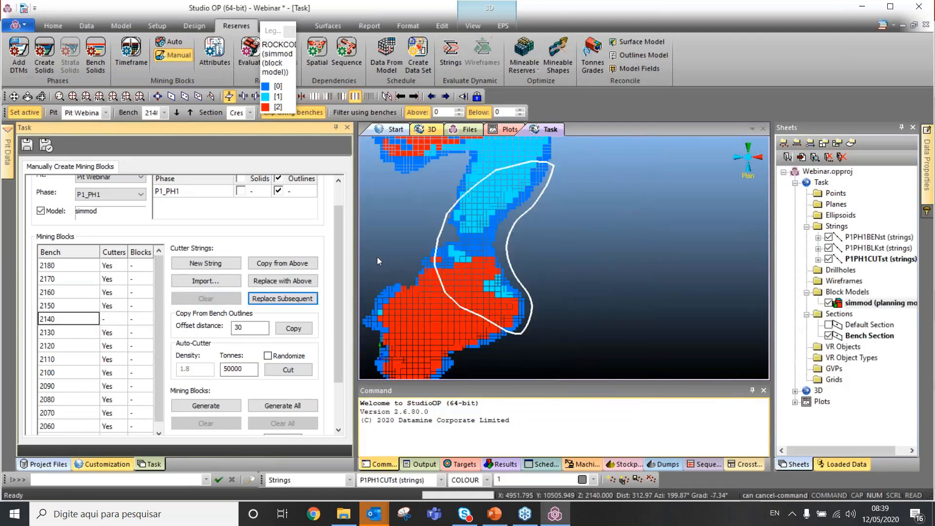
click(208, 264)
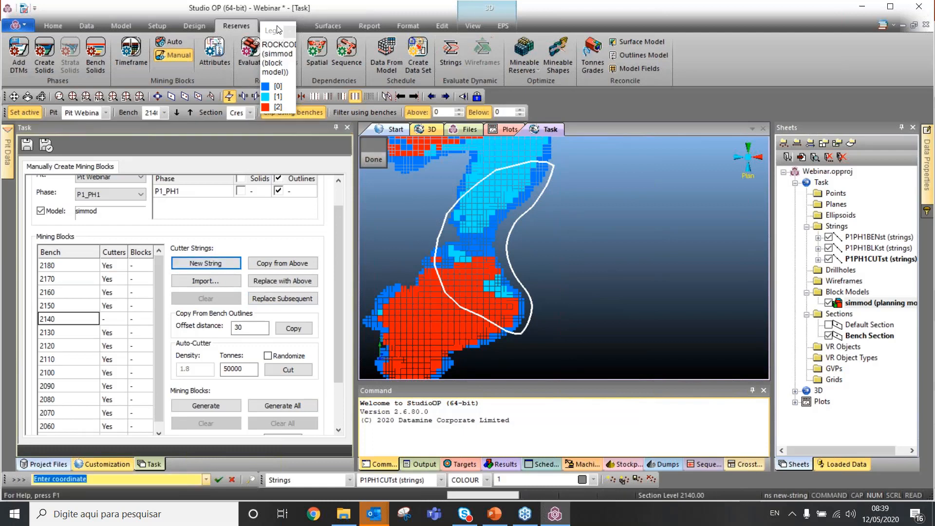
drag(276, 31, 452, 16)
click(341, 112)
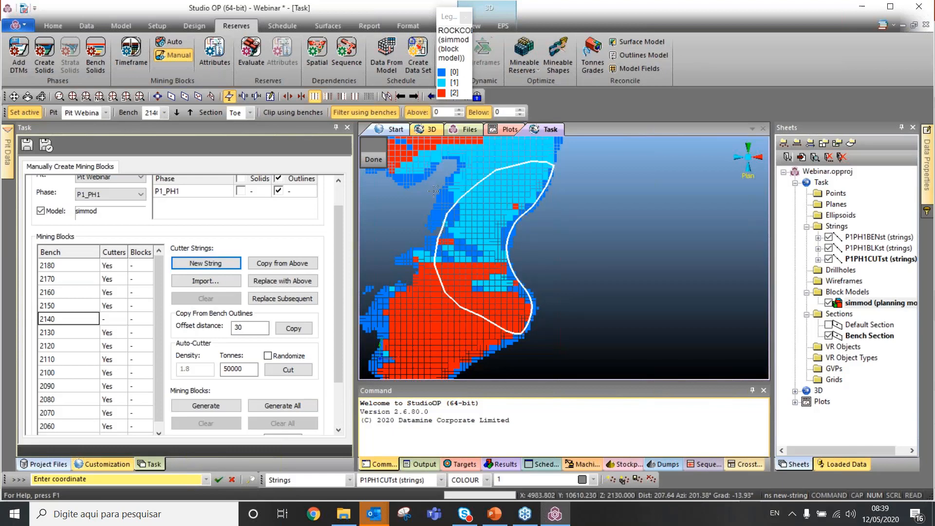
click(422, 260)
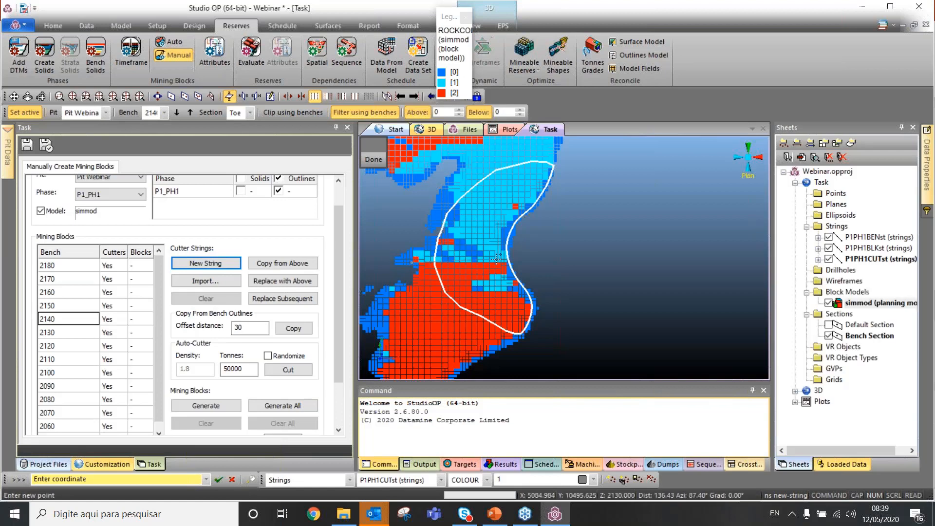
click(524, 262)
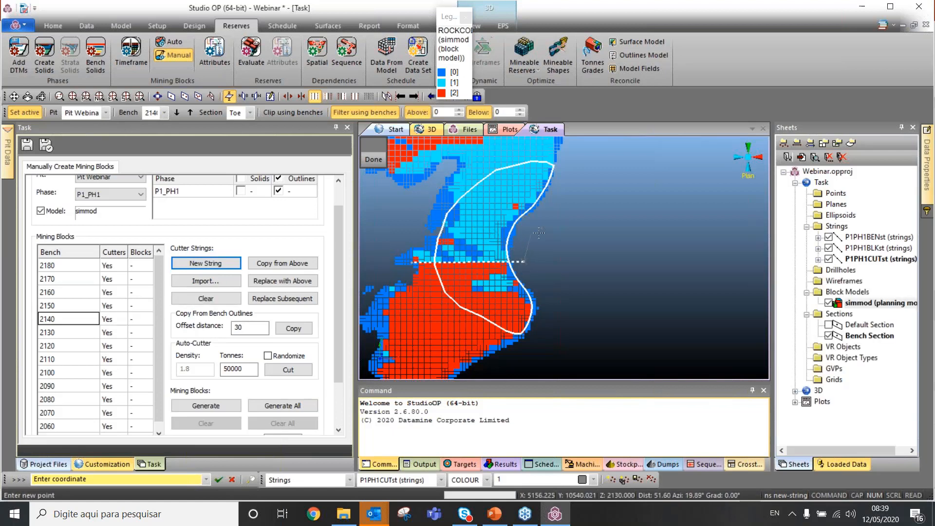
right_click(507, 194)
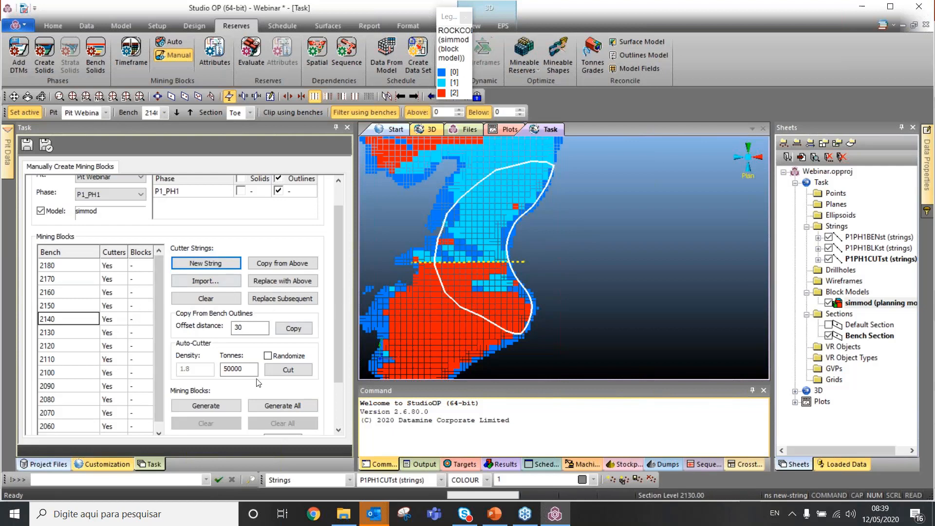
- Generate the mining blocks of bench 2140 and hide the block model
click(216, 407)
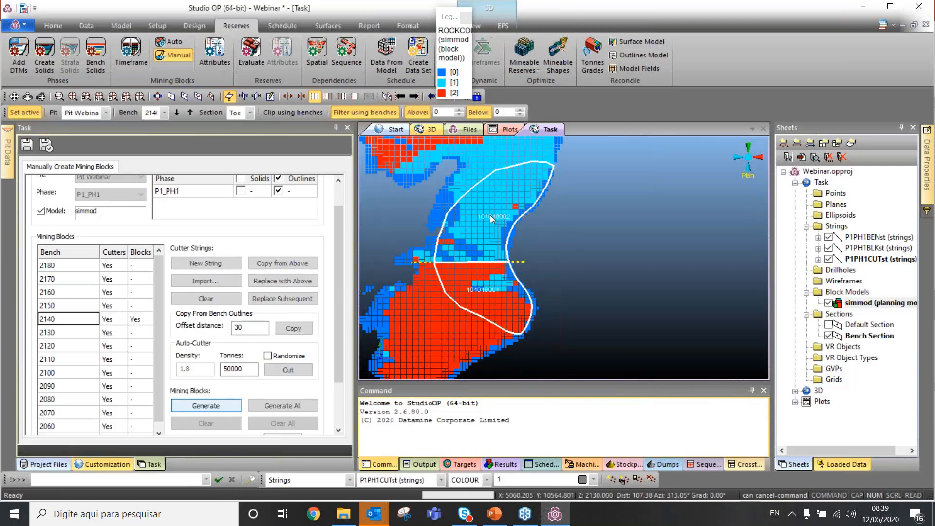
click(828, 303)
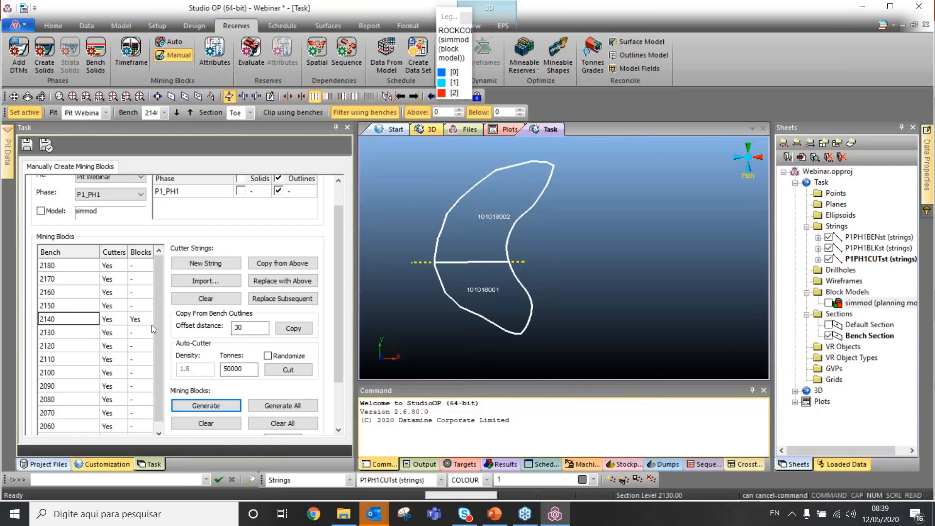
- Switch to bench 2130 and display the simmod block model behind its outline and cutters
click(84, 336)
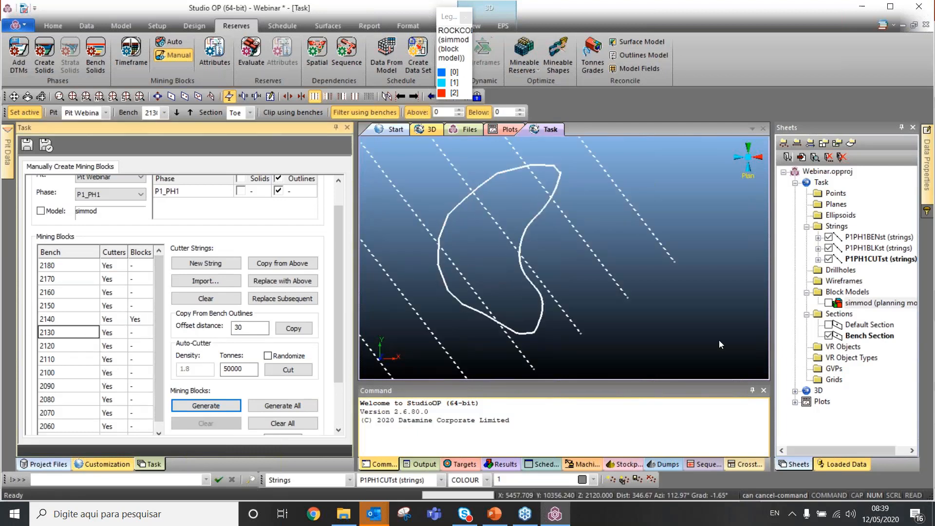
click(829, 303)
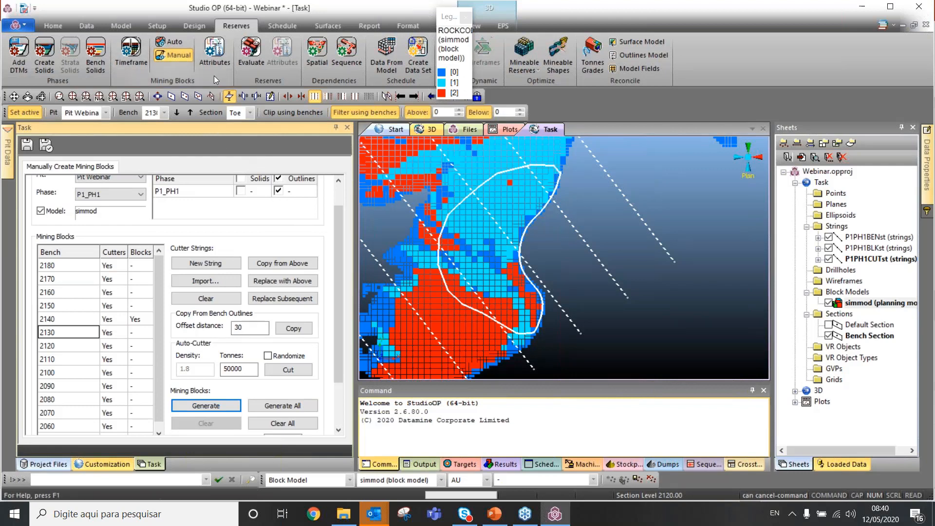
- Leave manual mining block creation without saving, add a new numeric attribute to the mining blocks, and open interactive attribute assignment
click(214, 56)
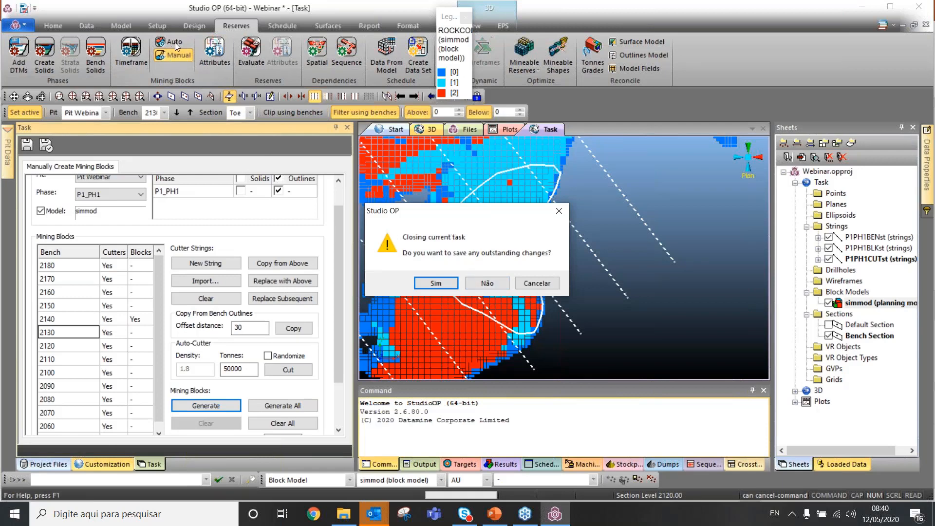
click(487, 284)
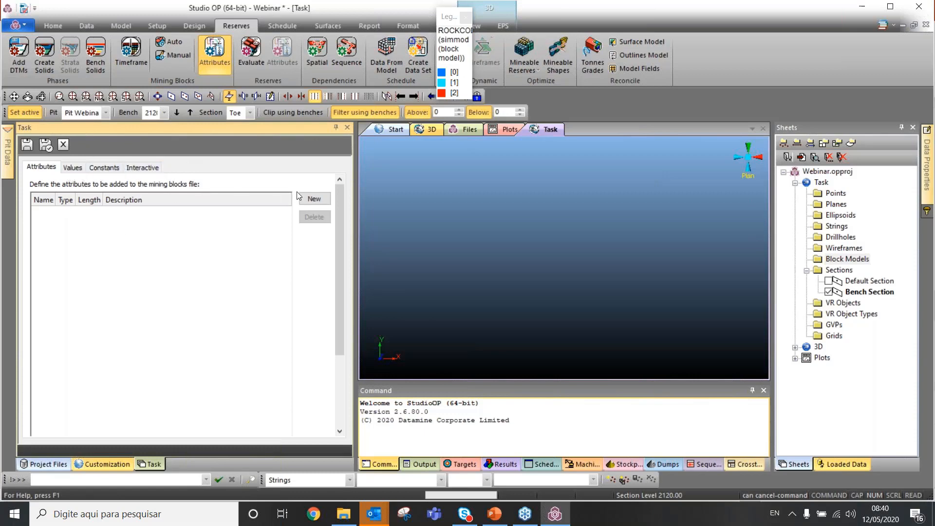
click(315, 199)
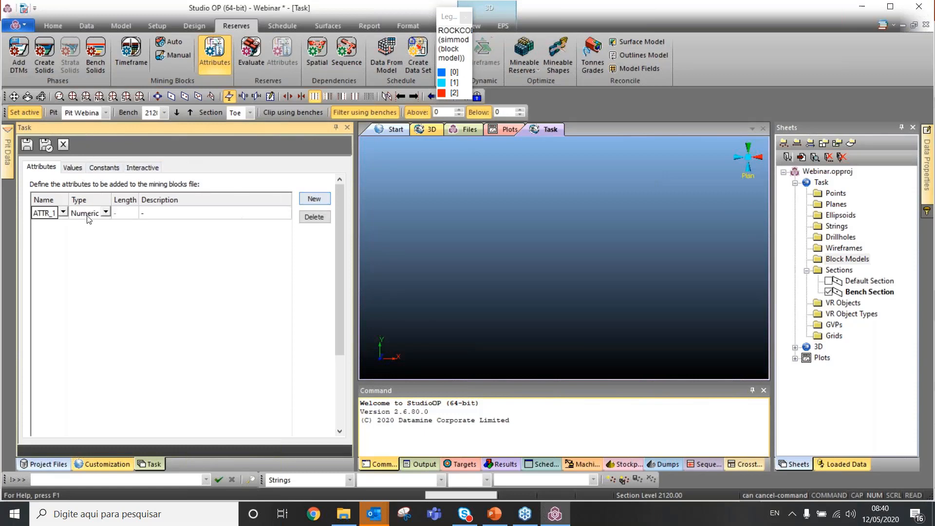
click(141, 168)
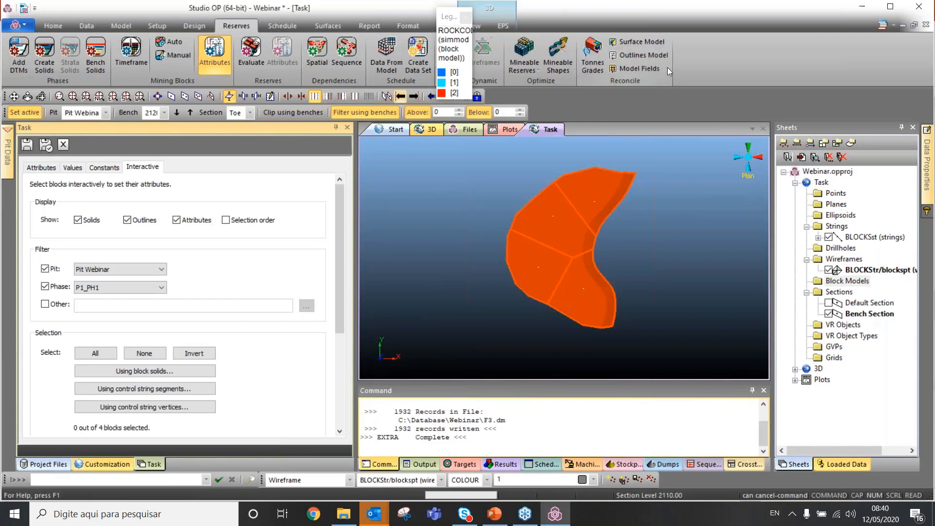
- Assign the ATTR_1 value 1 to all blocks of bench 2120, then clear the selection
scroll(107, 359, down, 3)
click(107, 360)
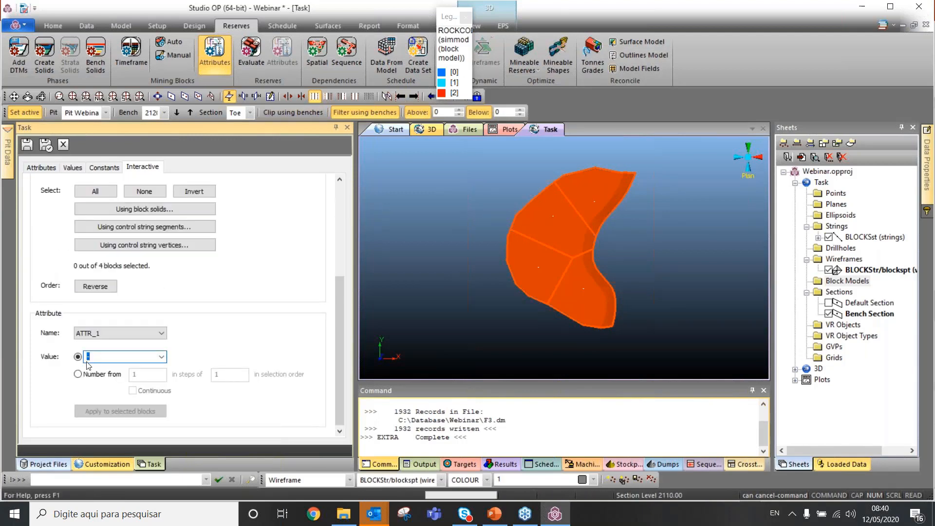
text(1)
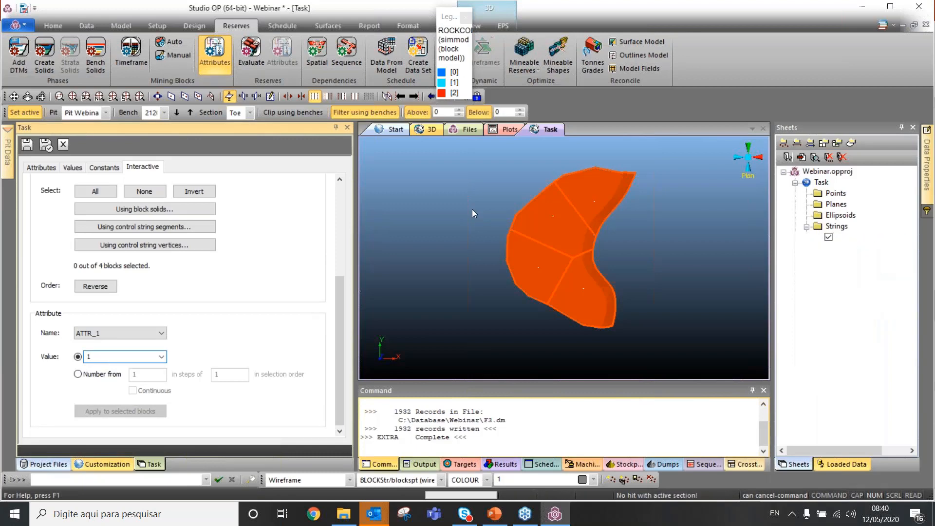
drag(460, 163, 640, 320)
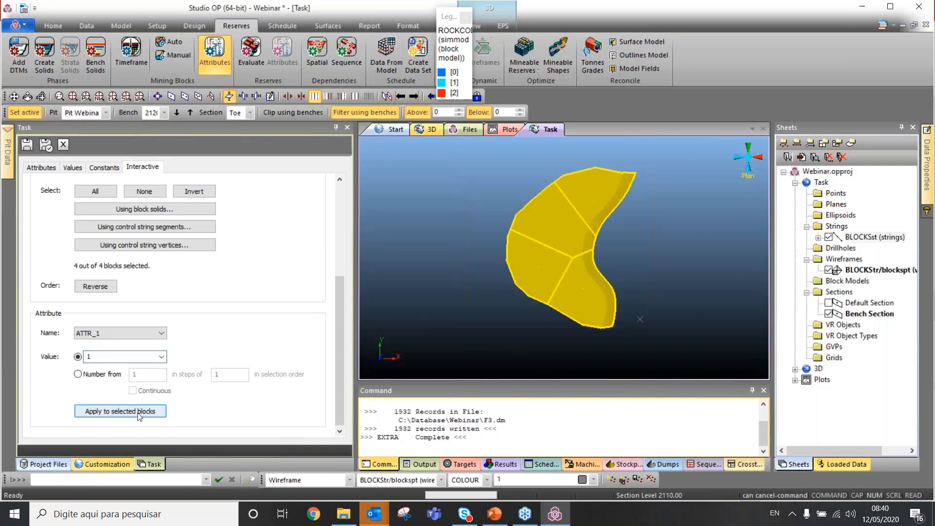
click(121, 411)
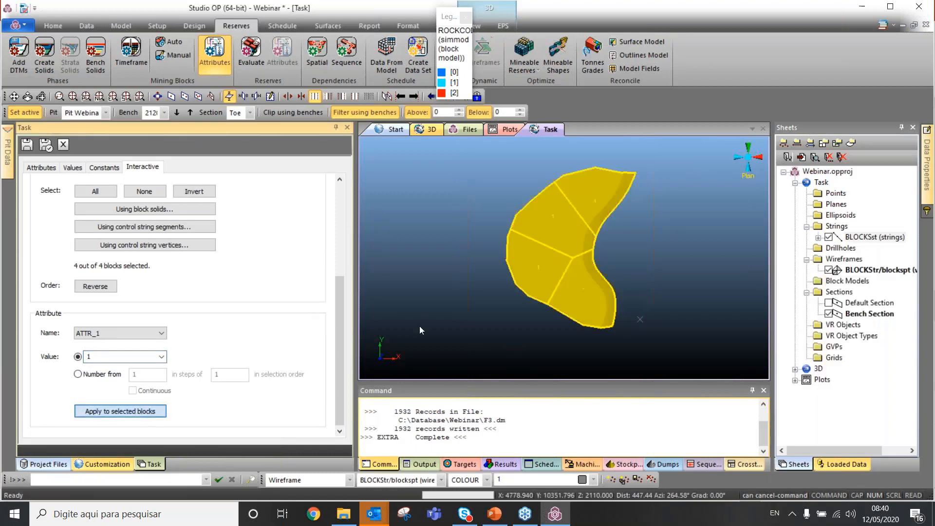
click(392, 297)
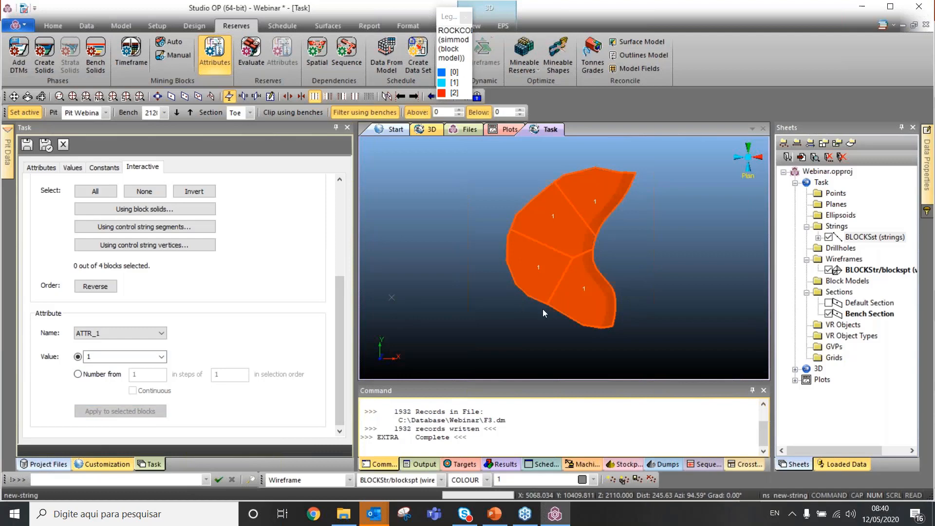
- Digitise a control string through the four blocks from the southern one to the northern one, and hide the block solids
key(n)
key(s)
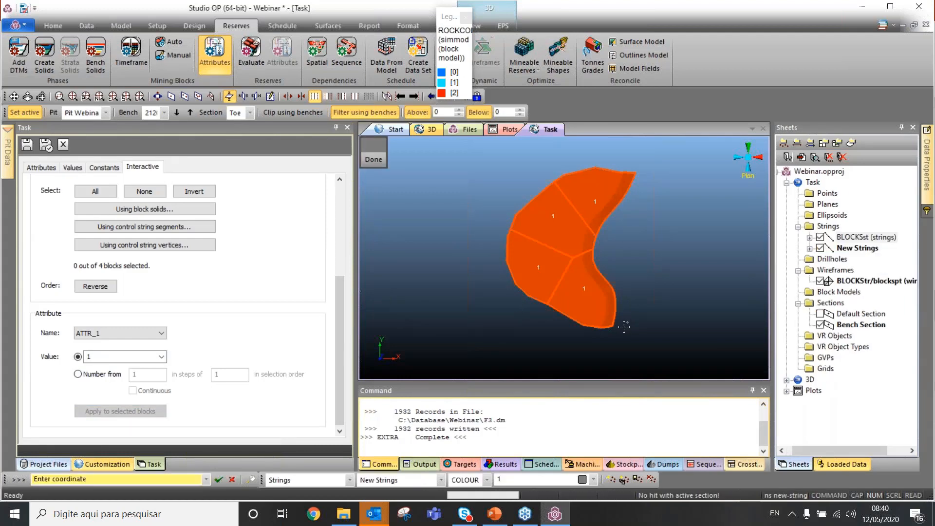
click(591, 191)
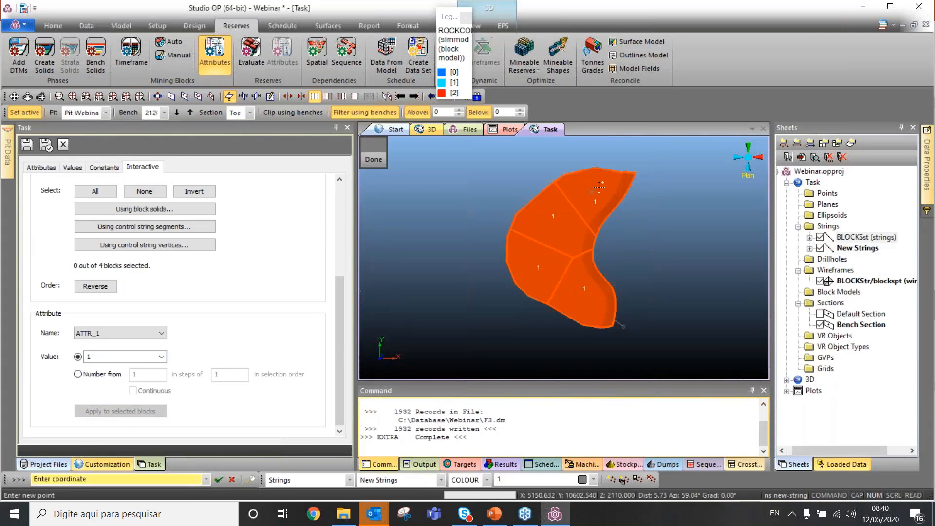
right_click(655, 158)
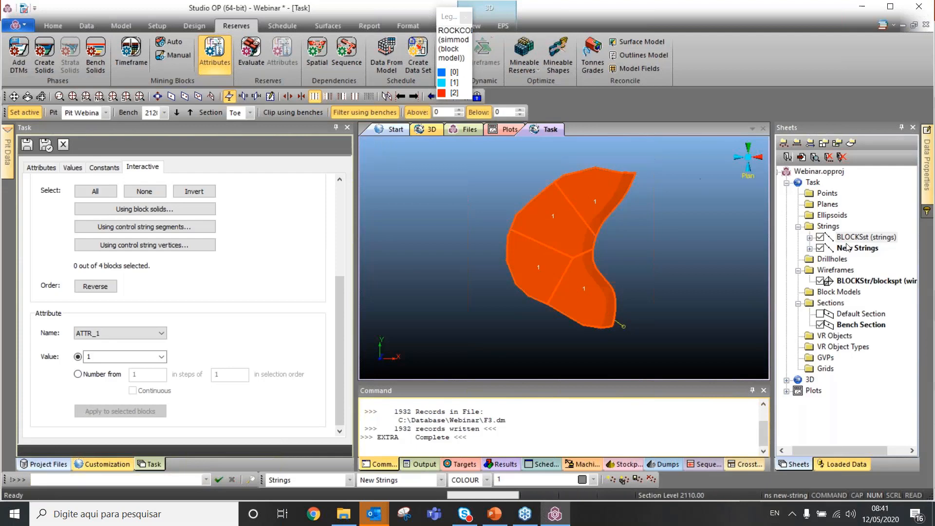
click(821, 281)
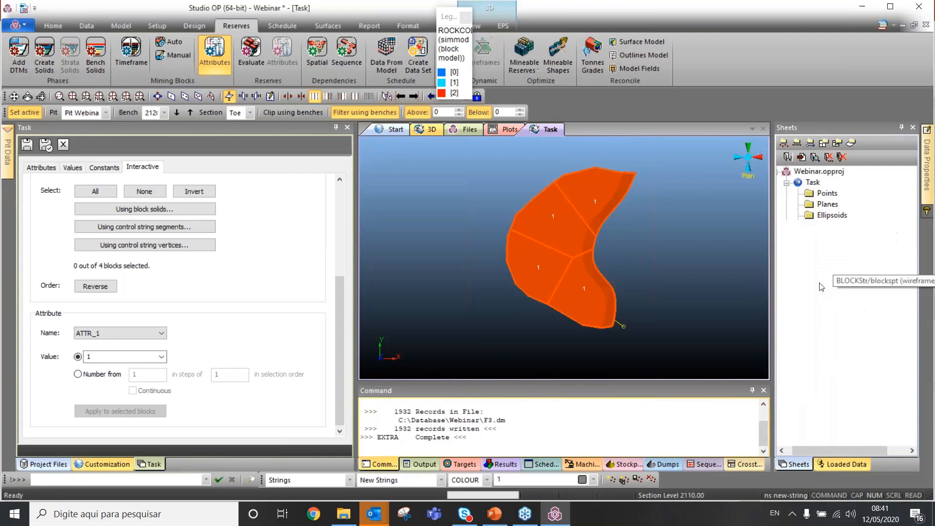
- Select the blocks using the control string's segments and display the selection order
click(140, 227)
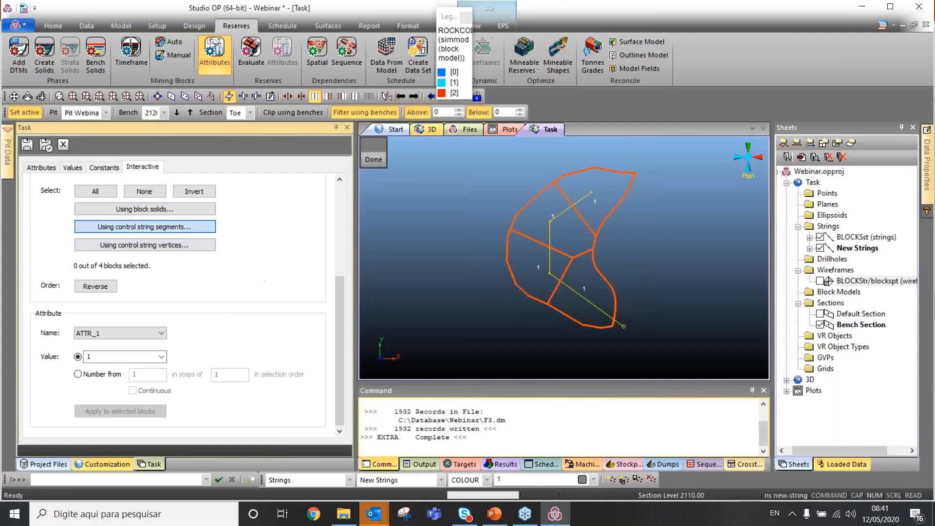
click(624, 325)
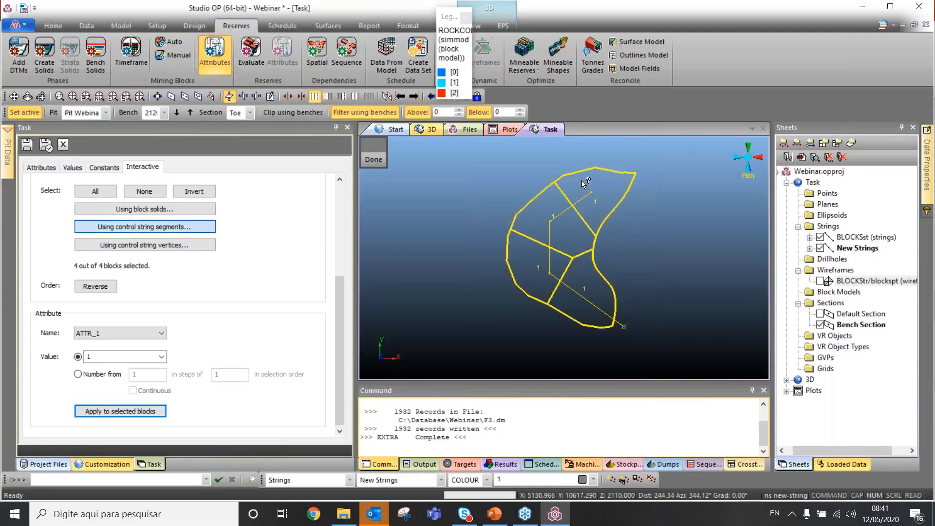
scroll(194, 198, up, 3)
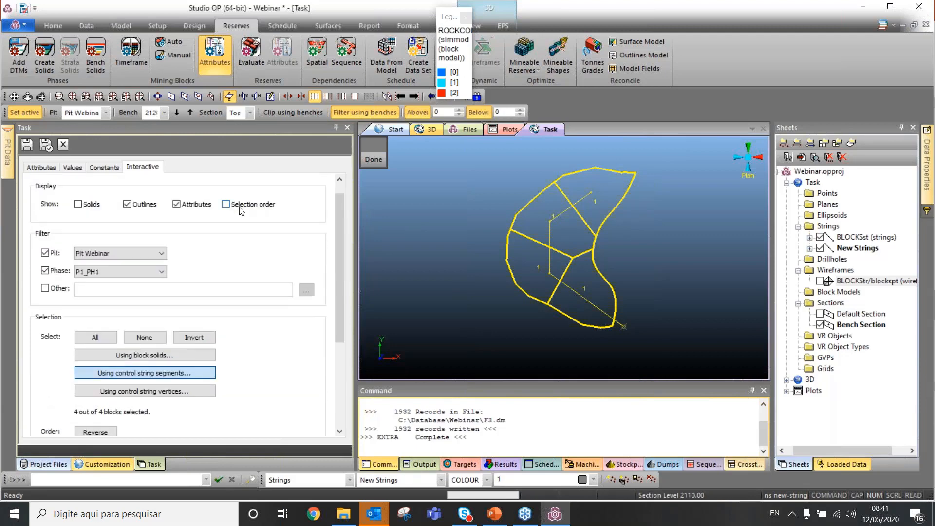
click(226, 205)
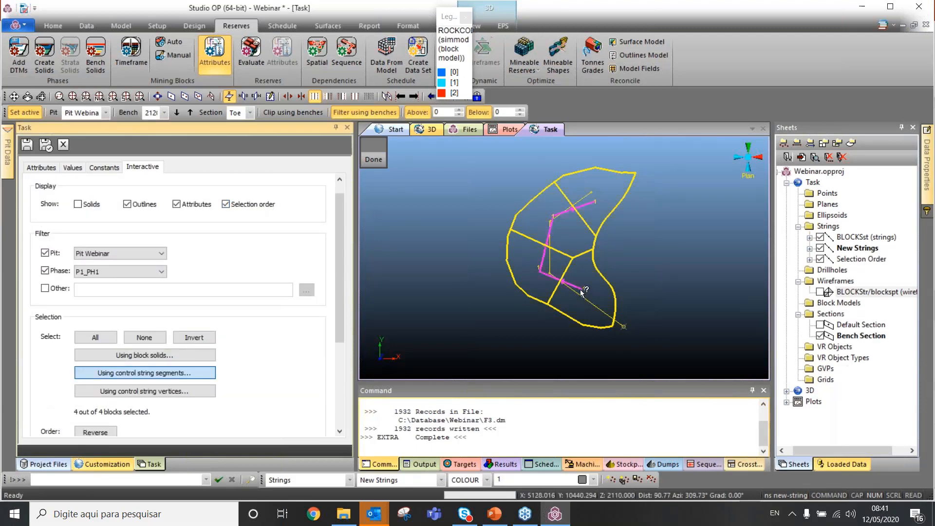
- Number ATTR_1 of the selected blocks from 1 in steps of 1, following the selection order
scroll(581, 291, up, 5)
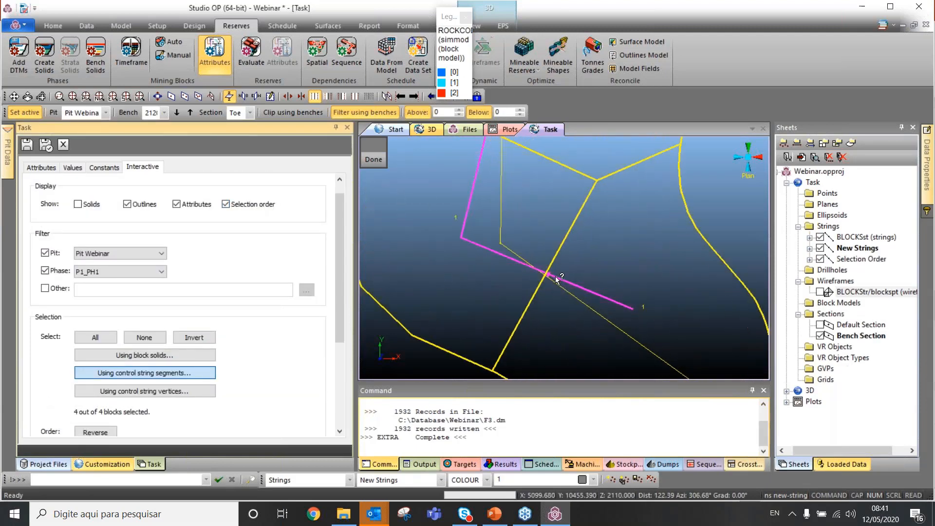
scroll(488, 279, down, 2)
scroll(101, 379, down, 3)
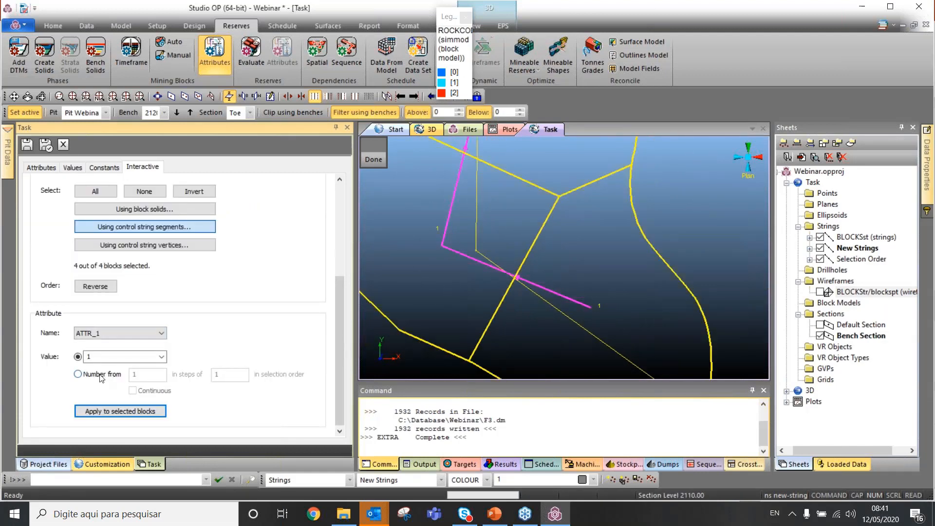
click(101, 379)
scroll(483, 281, down, 3)
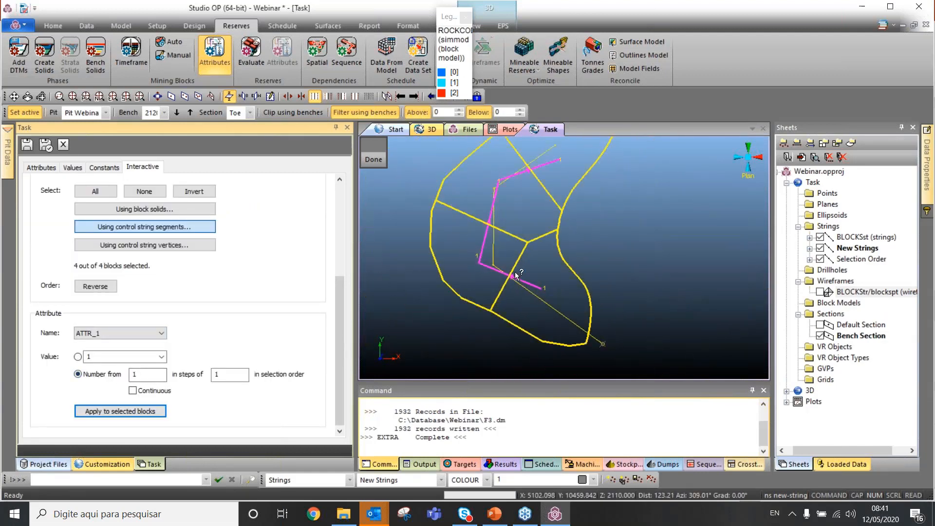
scroll(516, 275, down, 2)
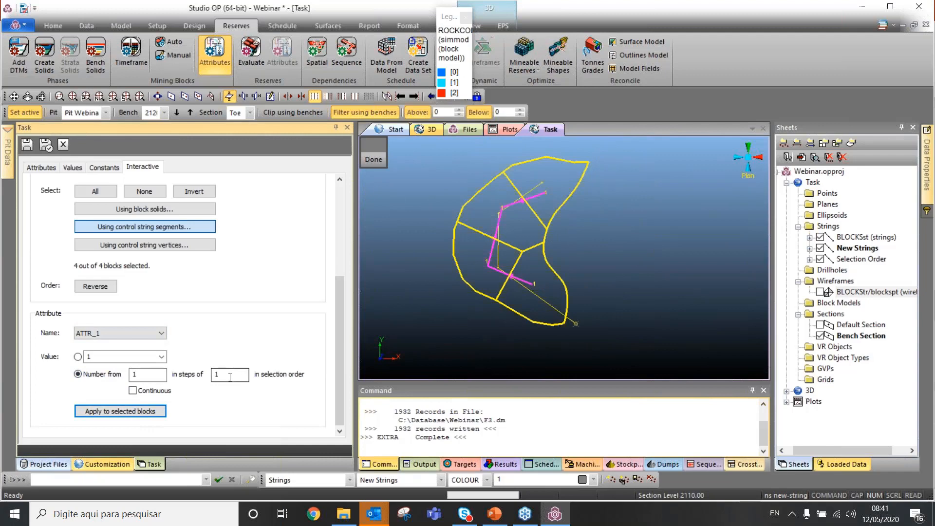
click(161, 411)
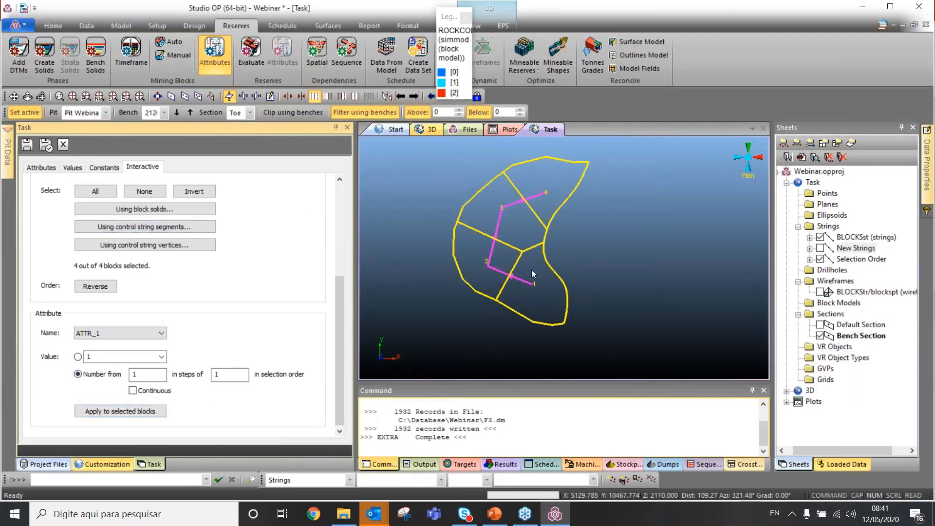
scroll(531, 270, up, 1)
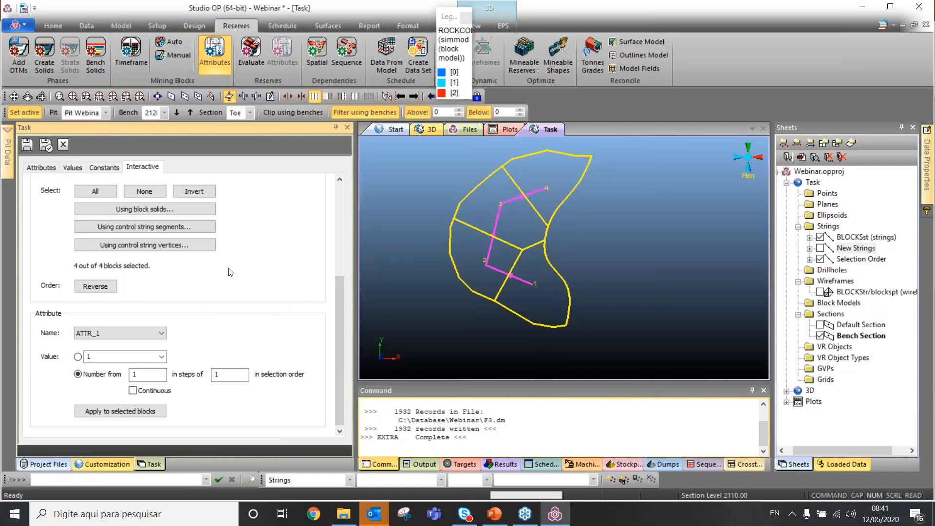
- Check the attribute value definitions, then close the mining block attributes task and the floating ROCKCODE legend
click(79, 169)
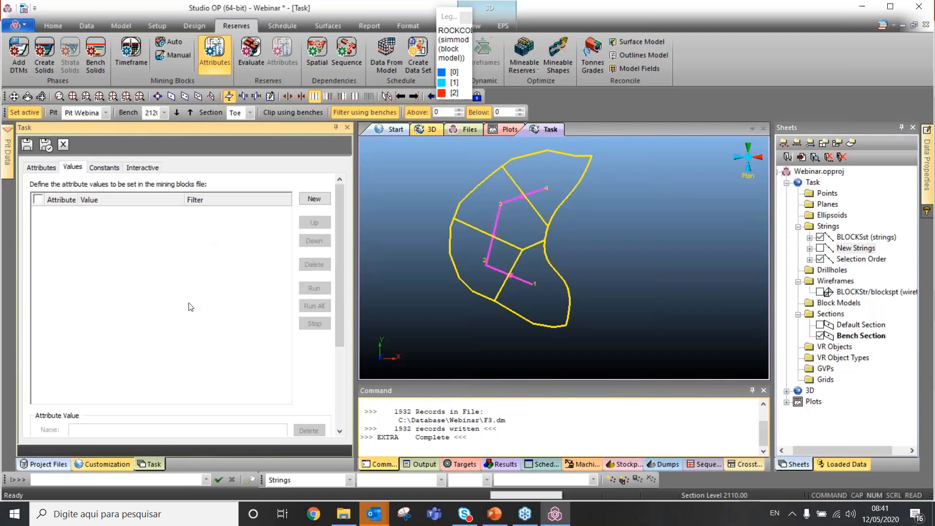
scroll(211, 277, down, 3)
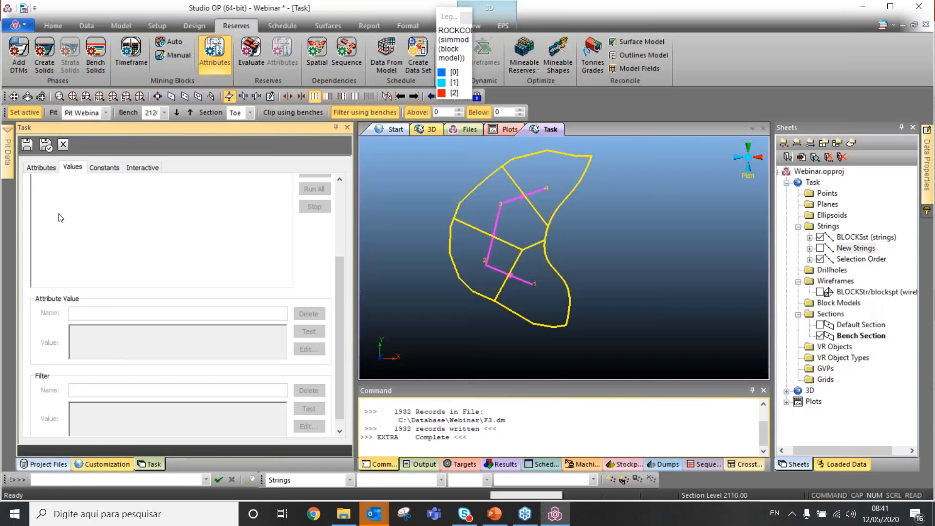
click(65, 147)
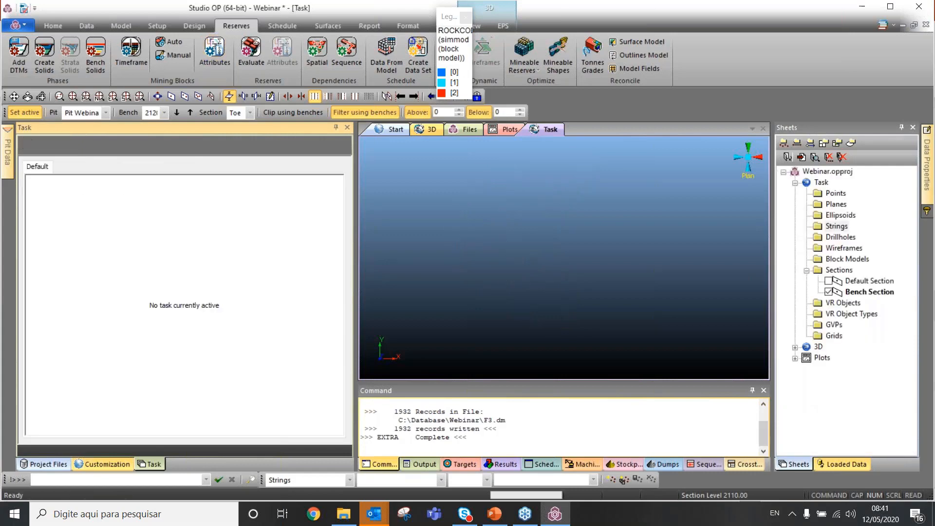
click(466, 17)
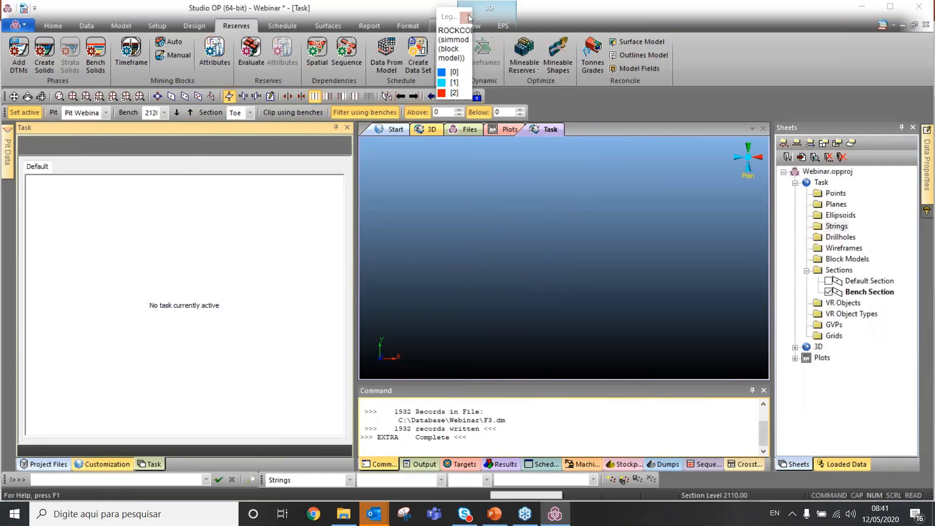
- Open the mining block solids evaluation and review the legend and column set for Pit Webinar
click(251, 54)
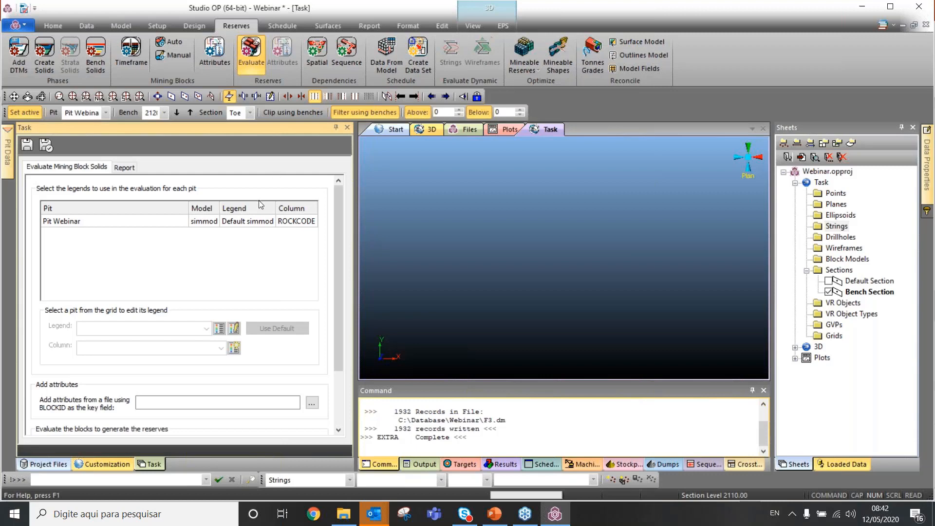
click(262, 222)
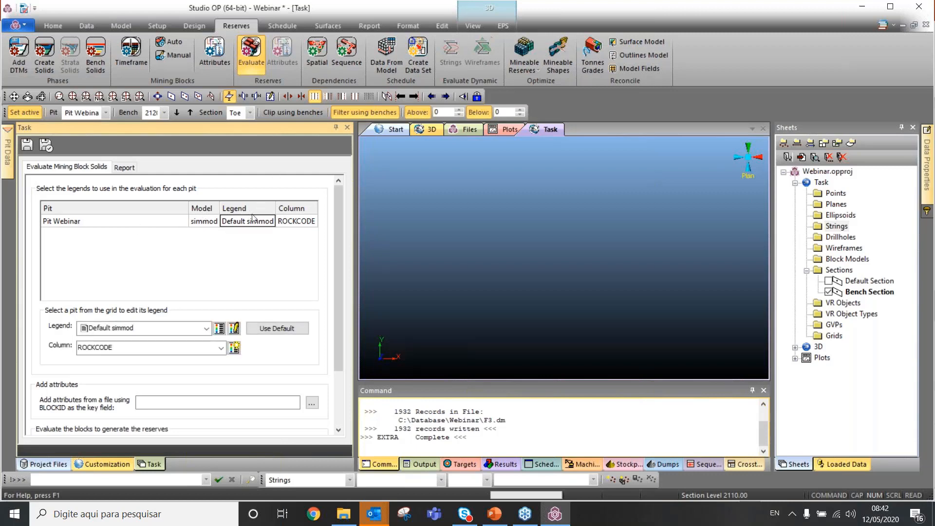
click(219, 329)
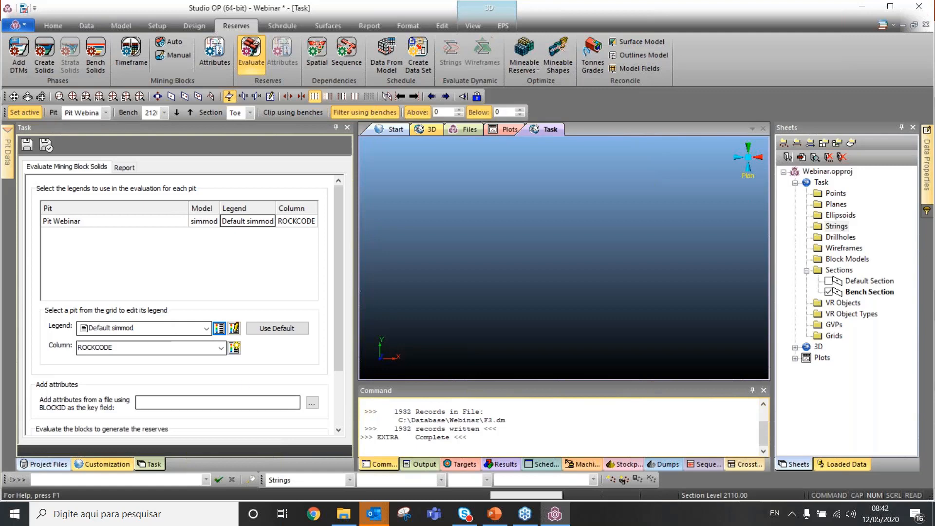
scroll(222, 332, down, 3)
scroll(234, 260, up, 2)
scroll(234, 259, down, 2)
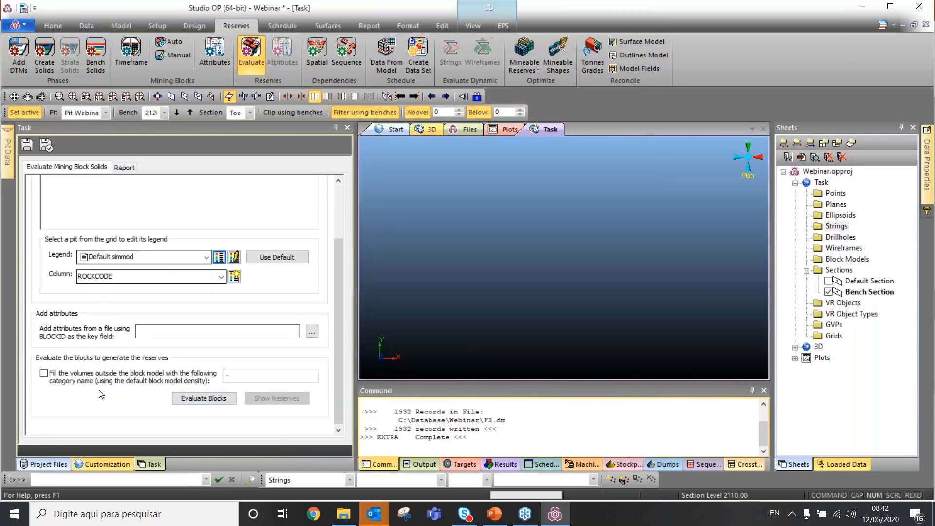
- Fill the volumes outside the block model with the category VOID and evaluate the blocks
click(43, 373)
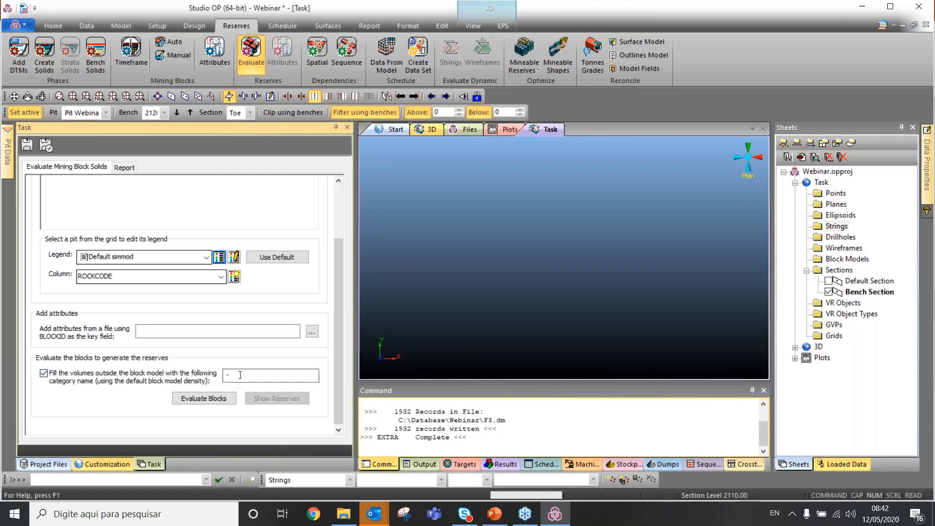
double_click(314, 376)
text(VOID)
click(204, 398)
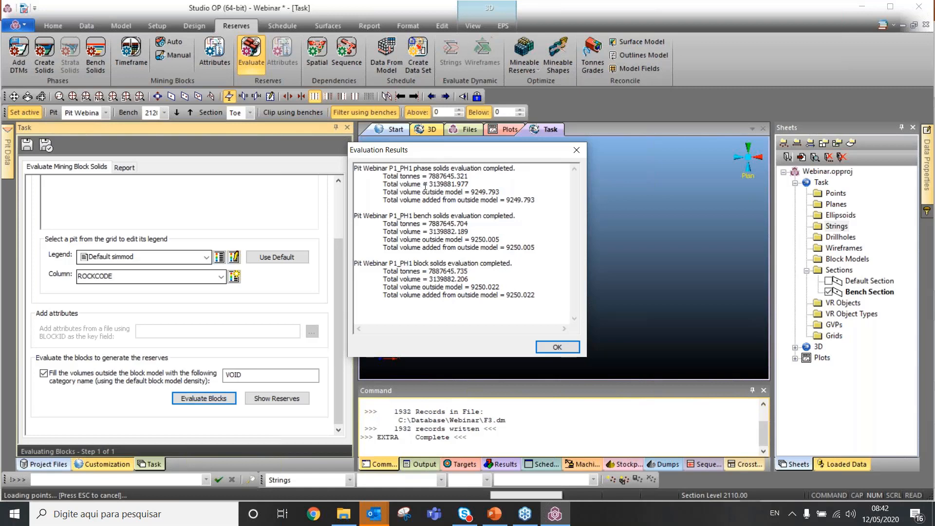
- Dismiss the evaluation results and open the generated reserves table
drag(510, 200, 526, 199)
click(546, 344)
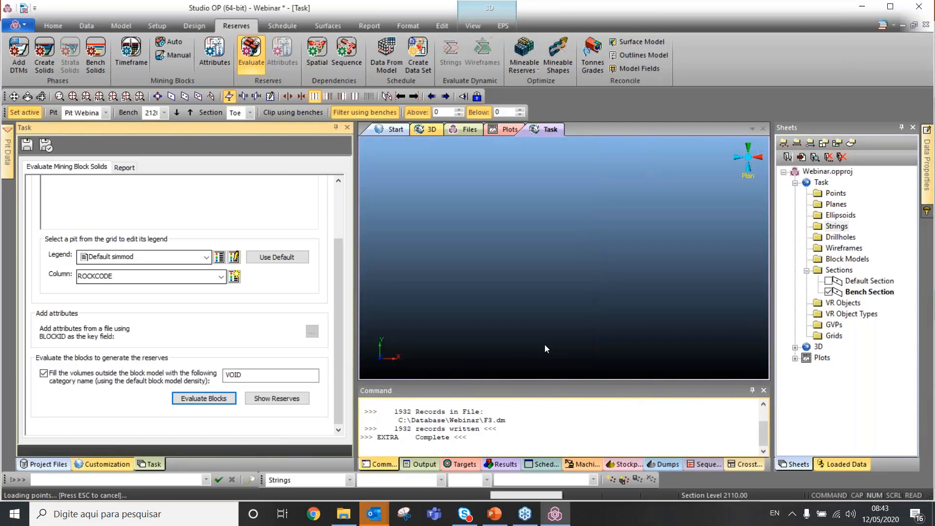
click(285, 400)
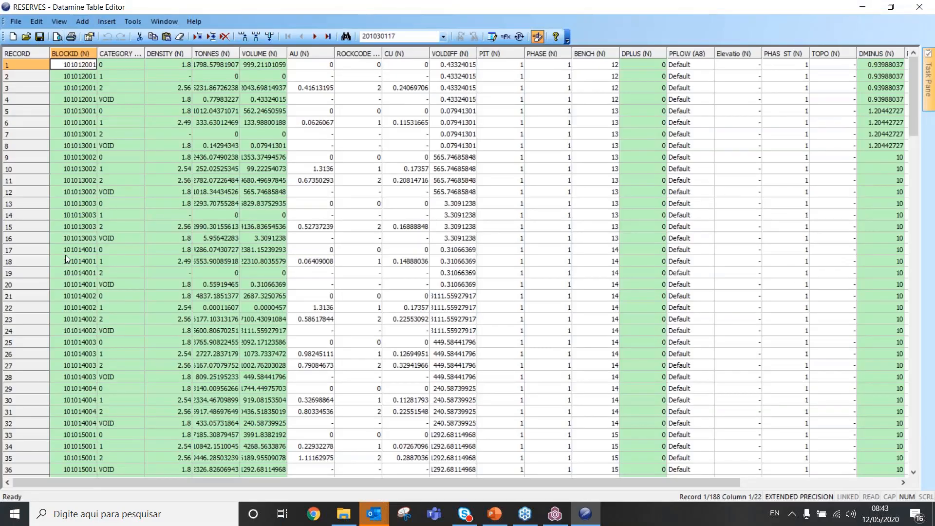
- Widen the BLOCKID column and examine the block IDs, categories and densities of the first block's records
drag(97, 52, 124, 54)
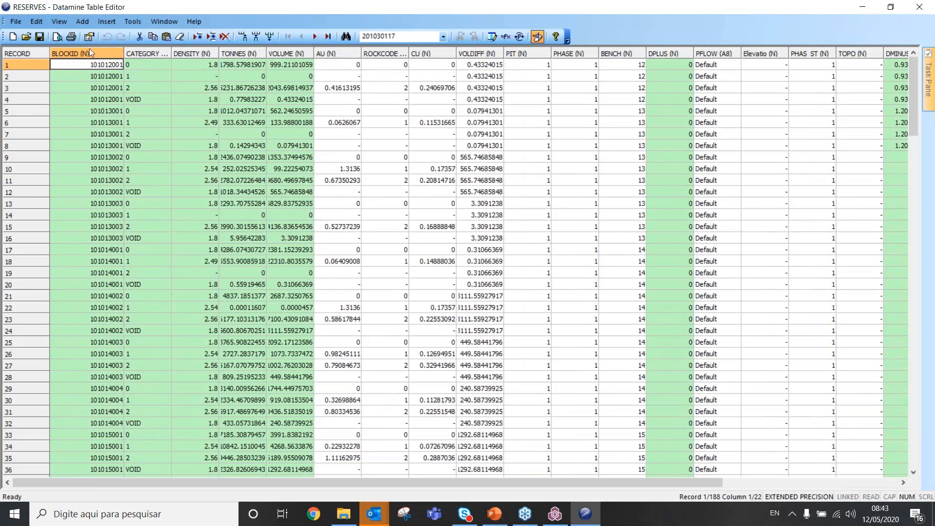
click(88, 54)
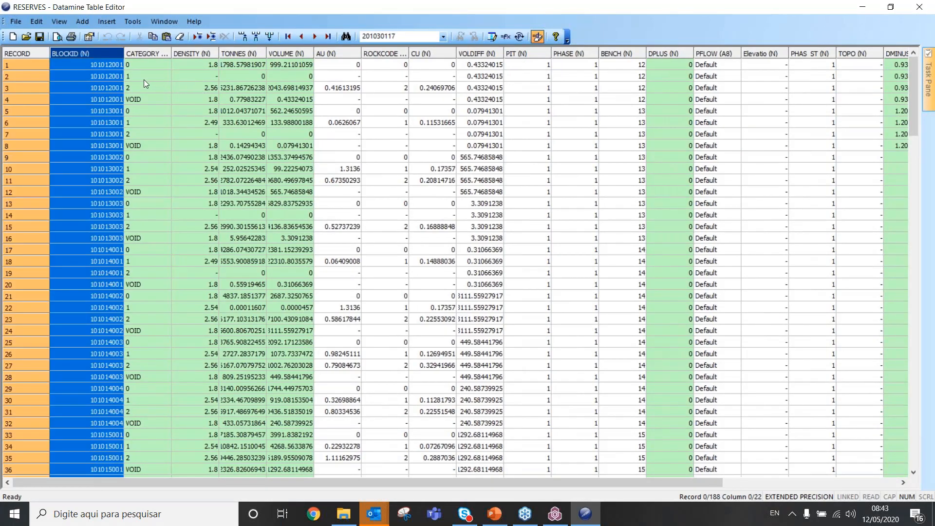
click(145, 52)
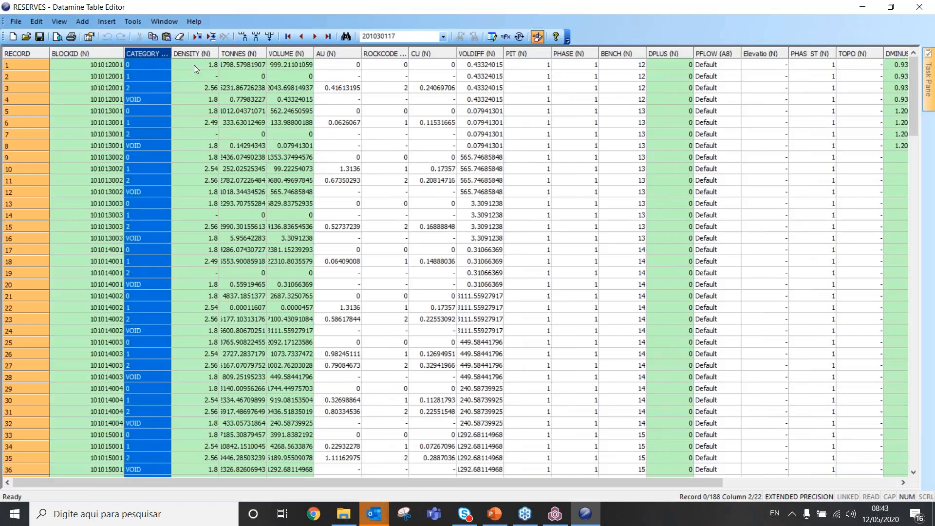
click(194, 65)
drag(109, 63, 103, 75)
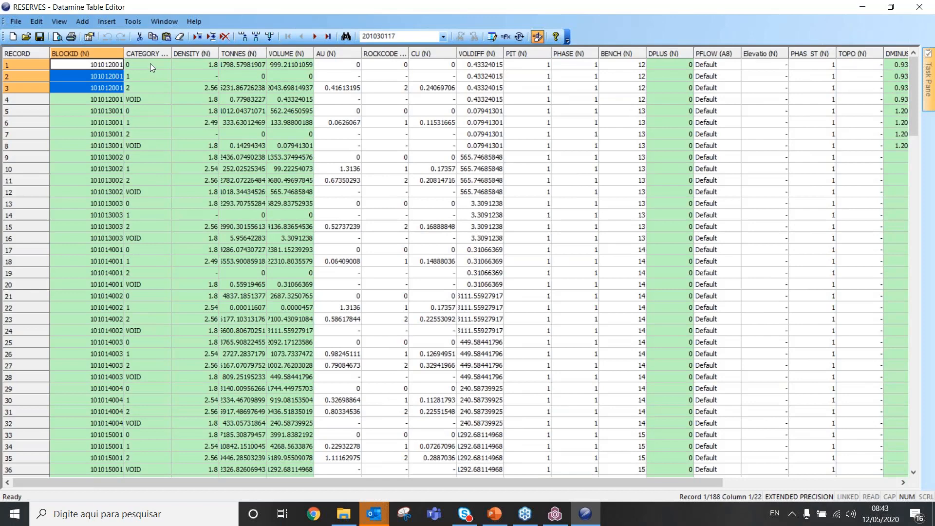
drag(150, 63, 115, 99)
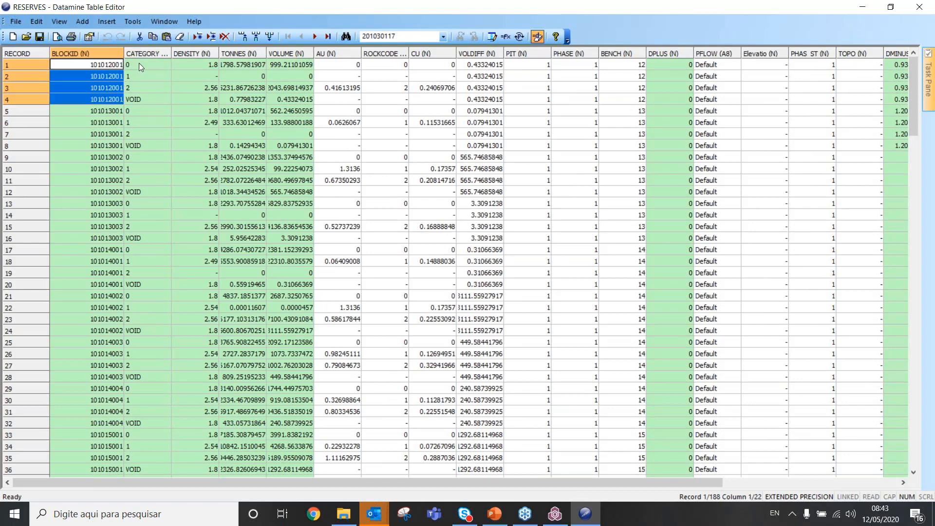
key(Right)
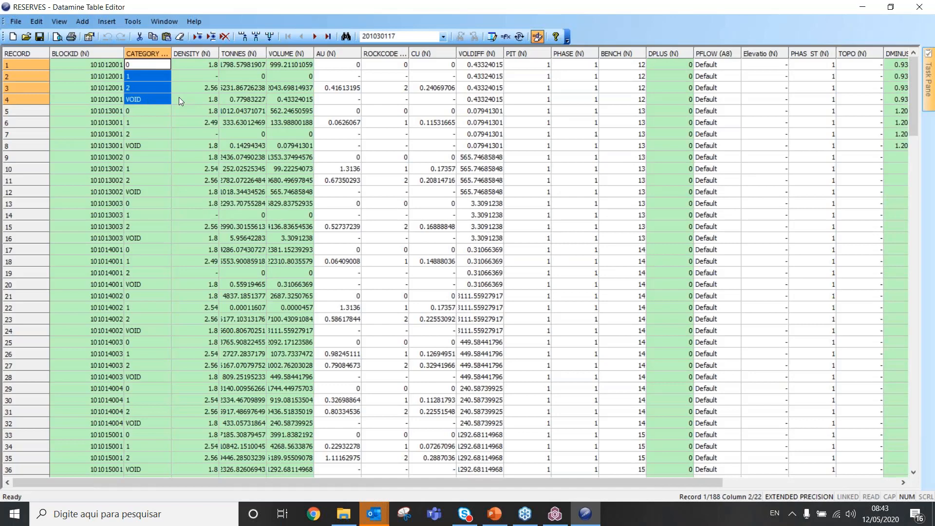
click(209, 96)
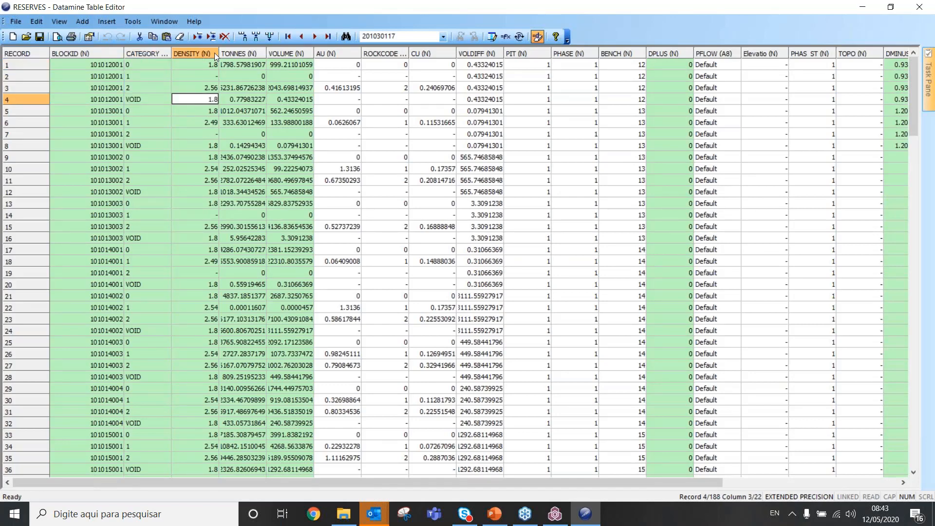
- Examine the AU, CU, PIT, PHASE, BENCH and ATTR_1 columns, then close the reserves table
click(336, 53)
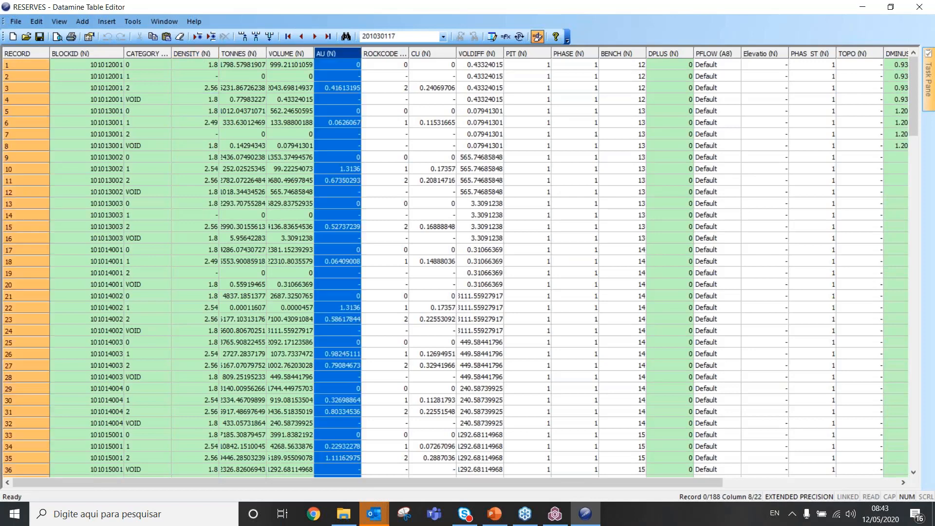
click(432, 53)
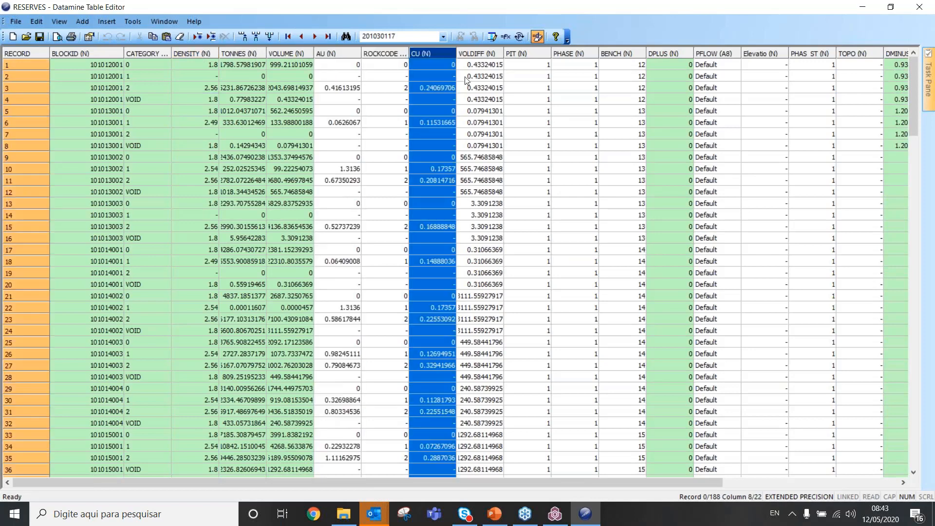
click(515, 54)
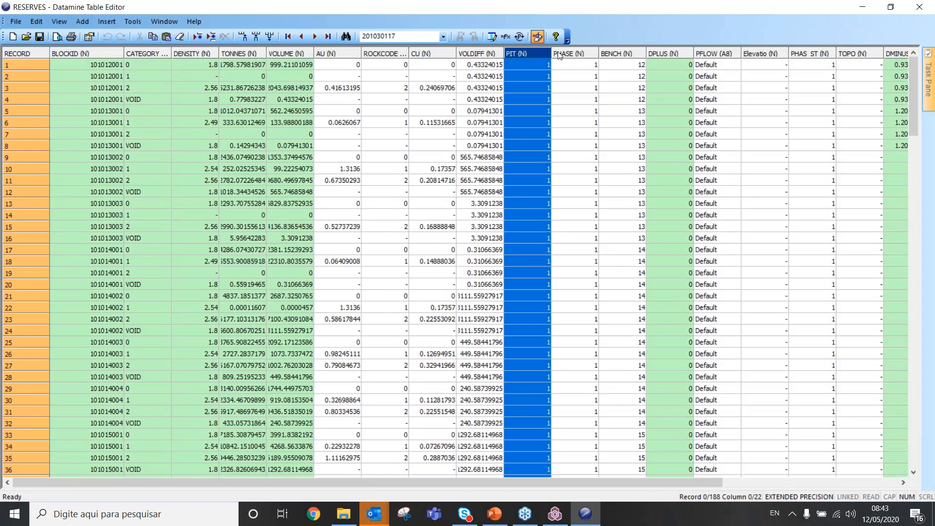
click(574, 53)
click(616, 64)
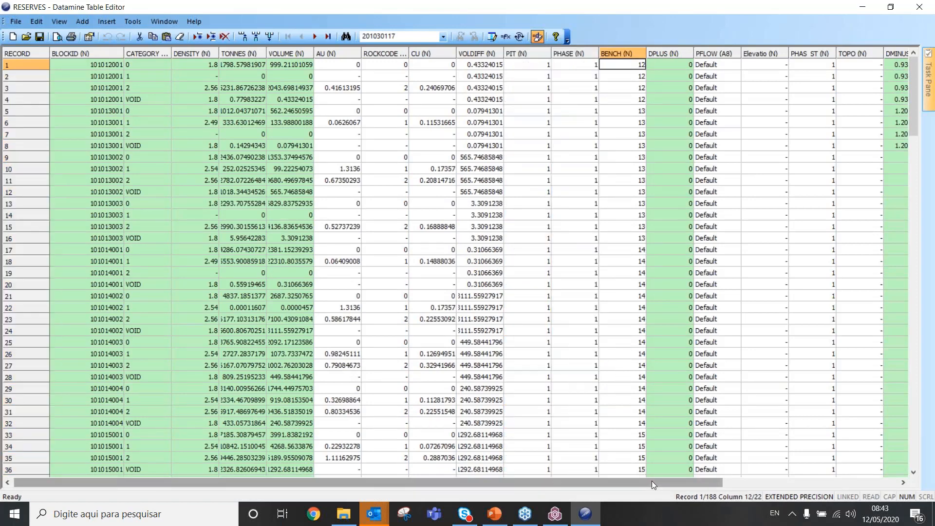
drag(651, 481, 850, 474)
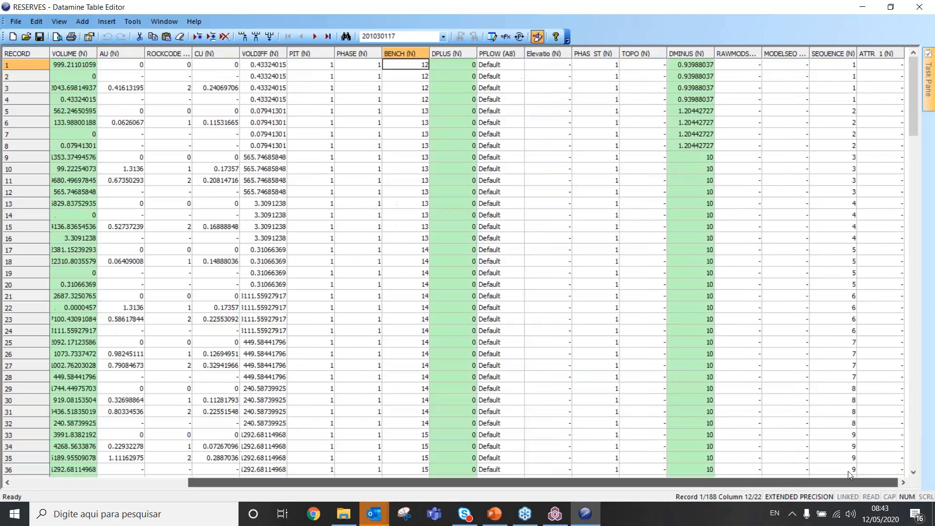
click(882, 53)
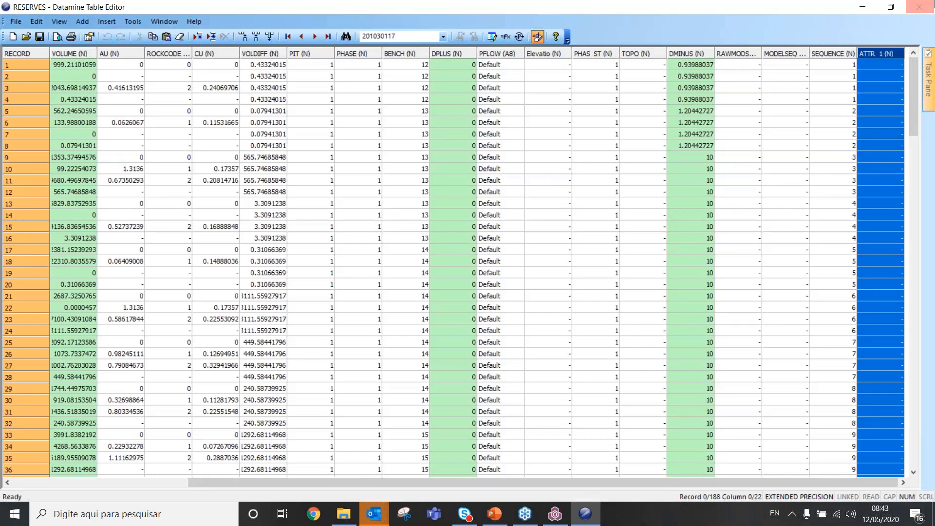
click(924, 5)
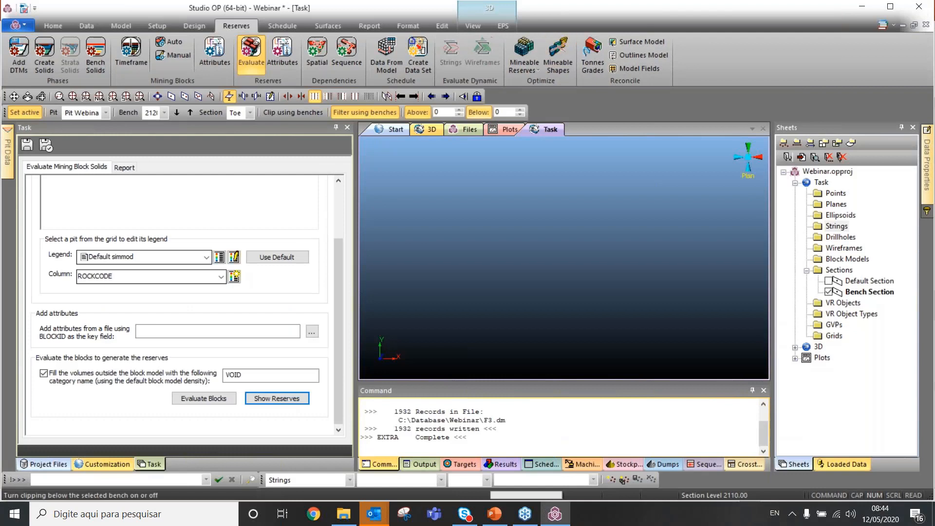
- Review the Excel report settings and the reserves table once more, then save and close the evaluation task
click(124, 168)
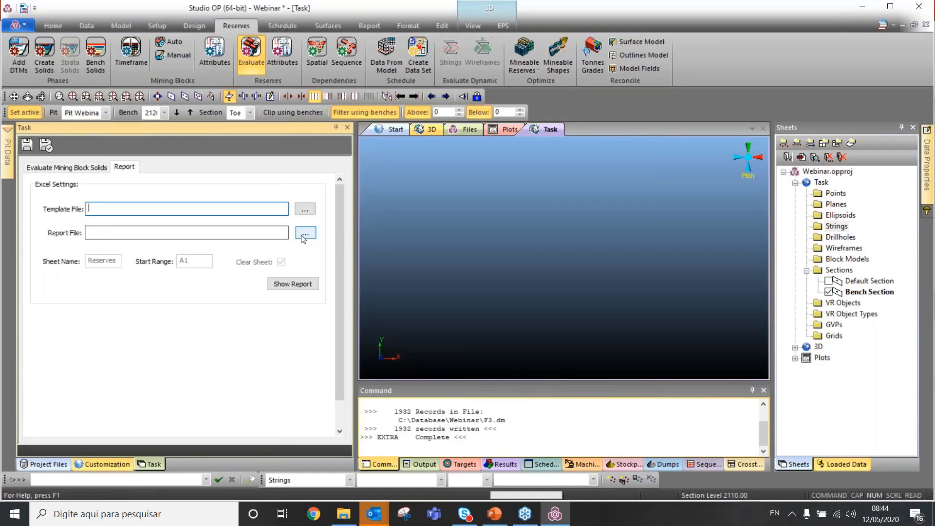
click(63, 167)
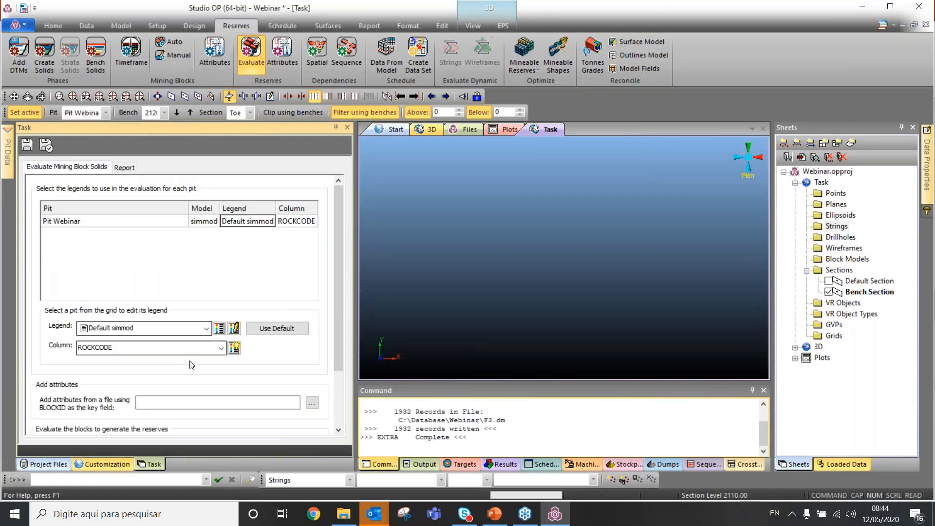
scroll(193, 365, down, 3)
click(262, 399)
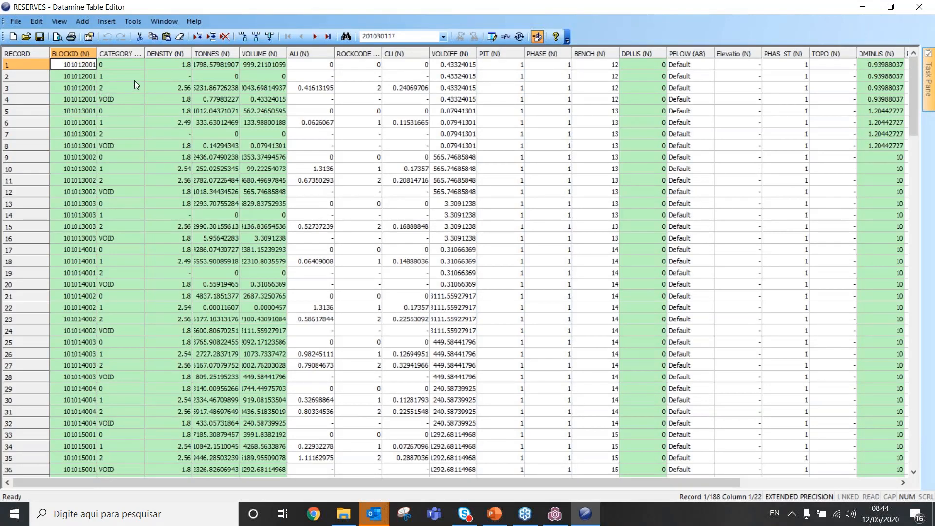
click(919, 7)
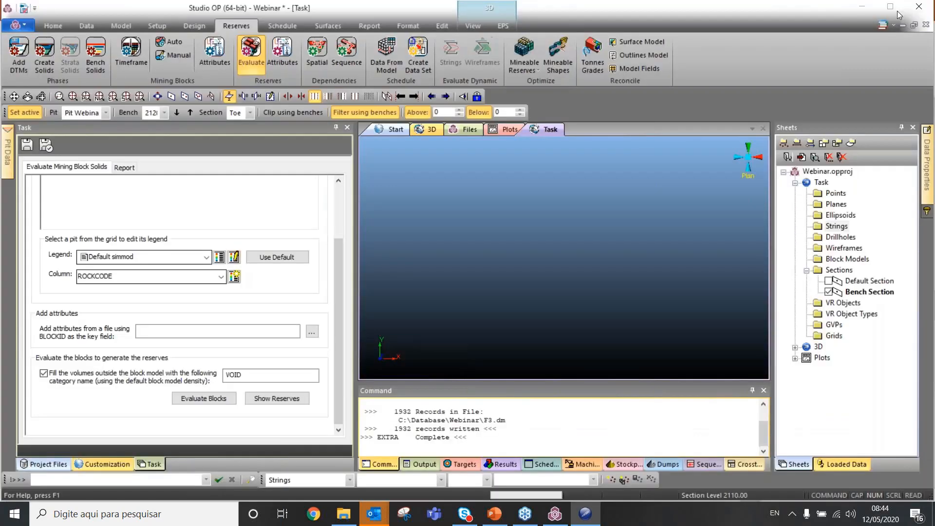
click(125, 166)
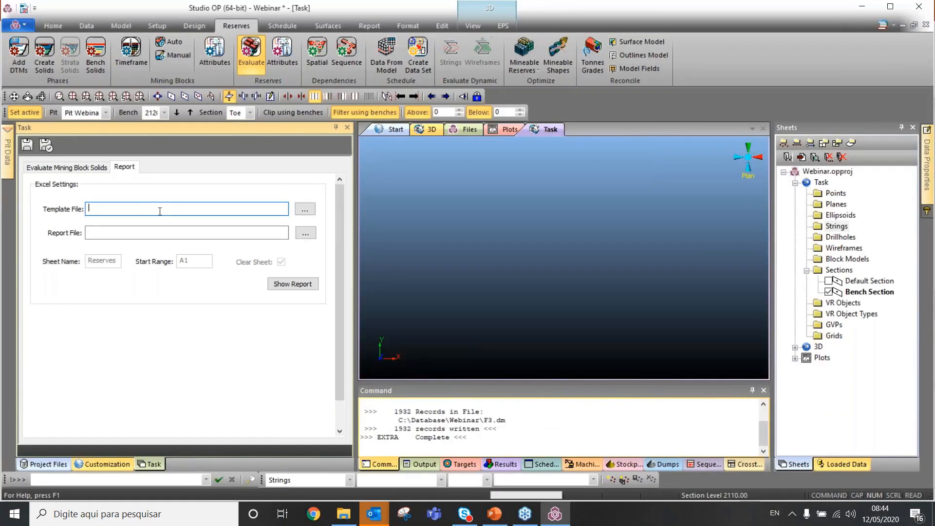
click(46, 146)
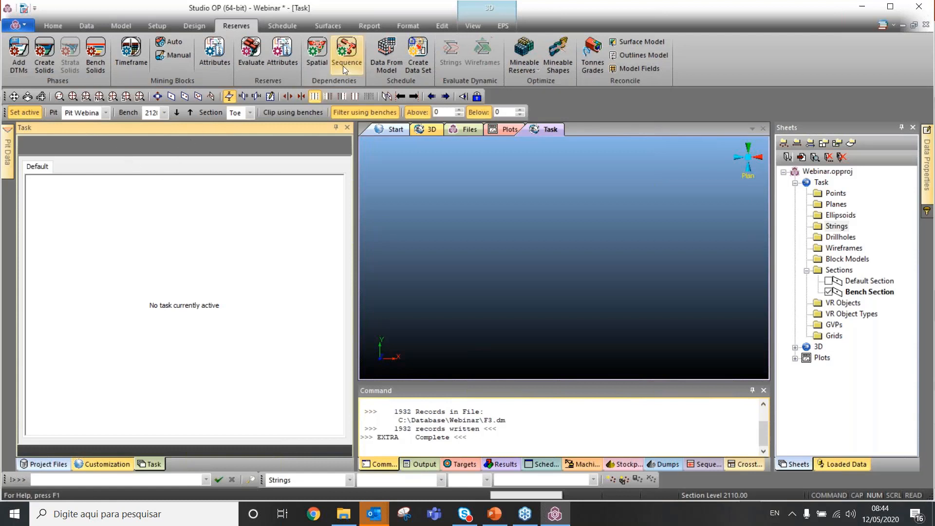
- Open the spatial dependencies task for Pit Webinar, disable filtering using benches and load the block outlines without leaving them displayed
click(323, 60)
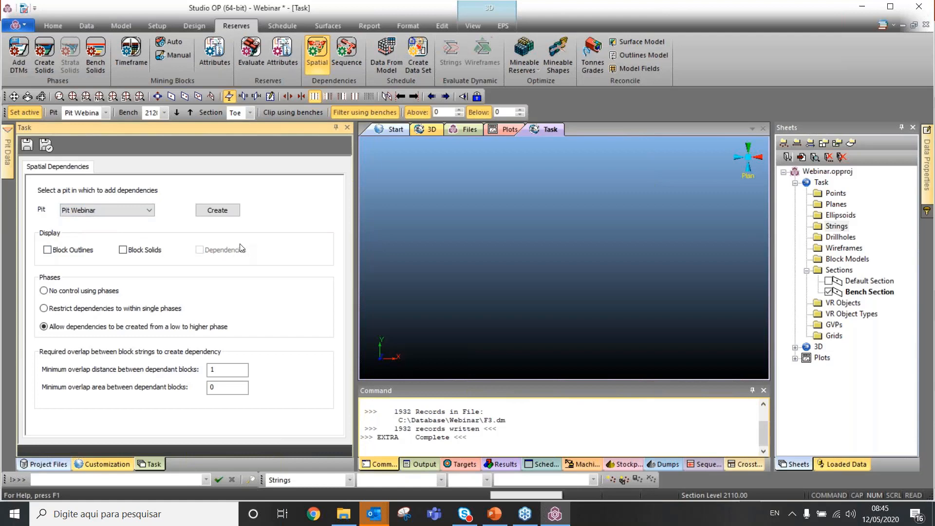
click(361, 113)
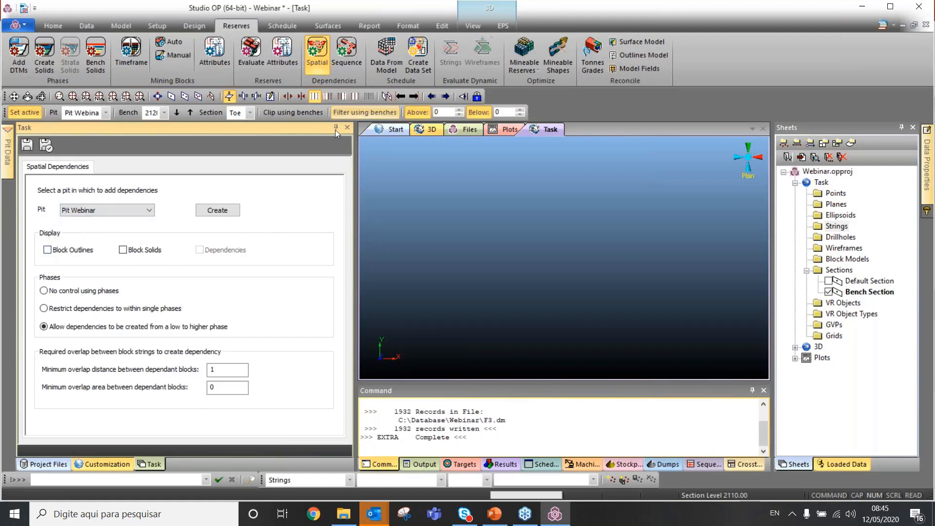
click(47, 250)
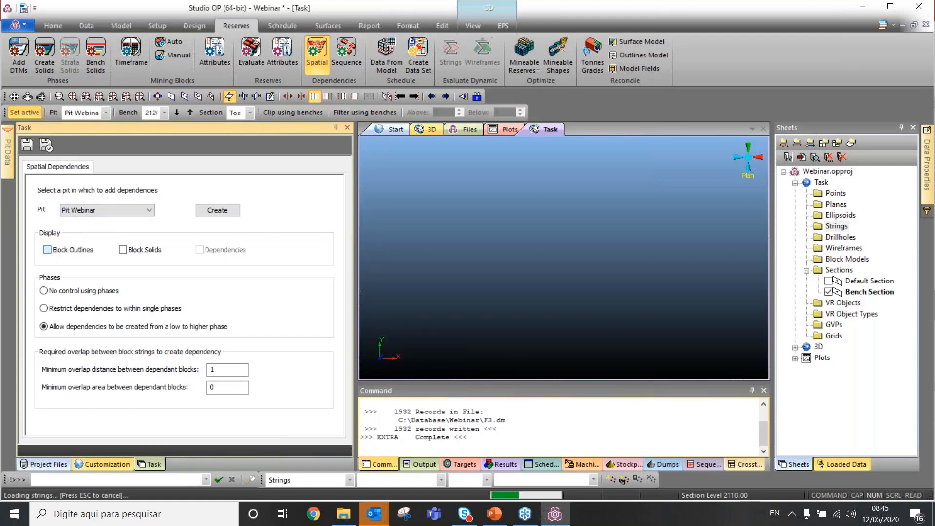
click(50, 250)
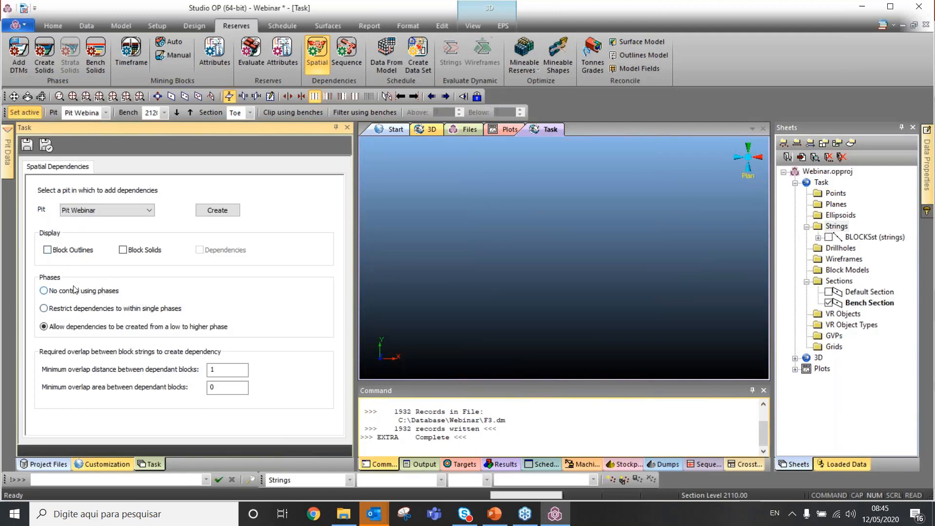
- Create the spatial dependencies with no control using phases and a minimum overlap area of 20 between dependant blocks
click(116, 294)
double_click(213, 369)
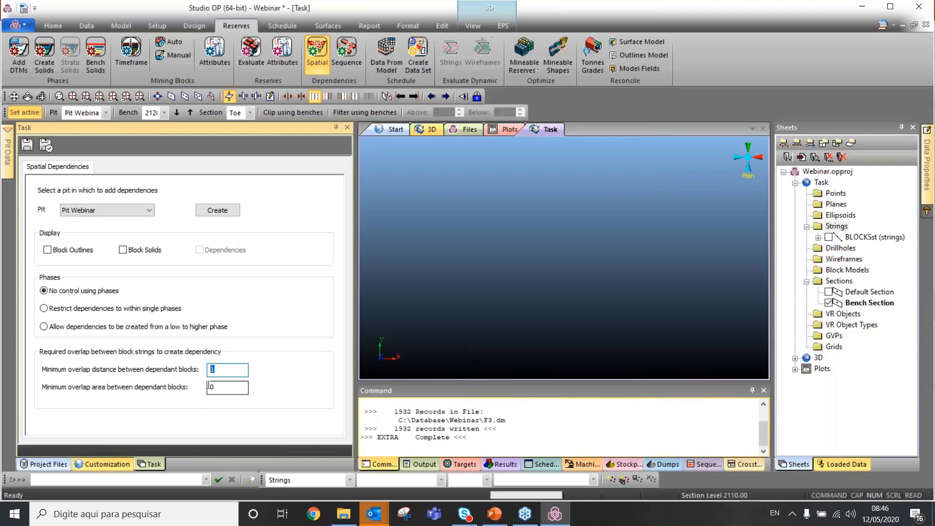
double_click(209, 386)
text(20)
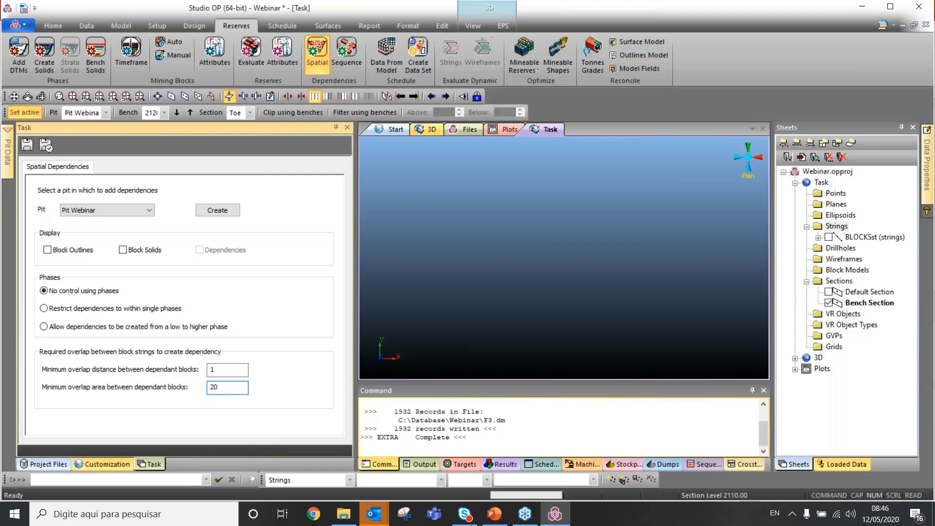
click(215, 214)
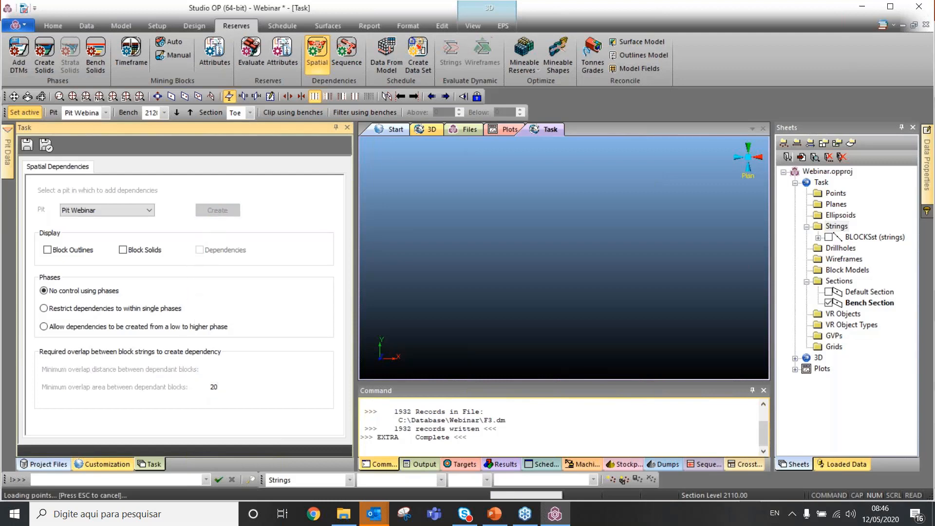
- Display the block outlines and dependencies, and collapse the command output to inspect them in 3D
click(47, 250)
click(200, 250)
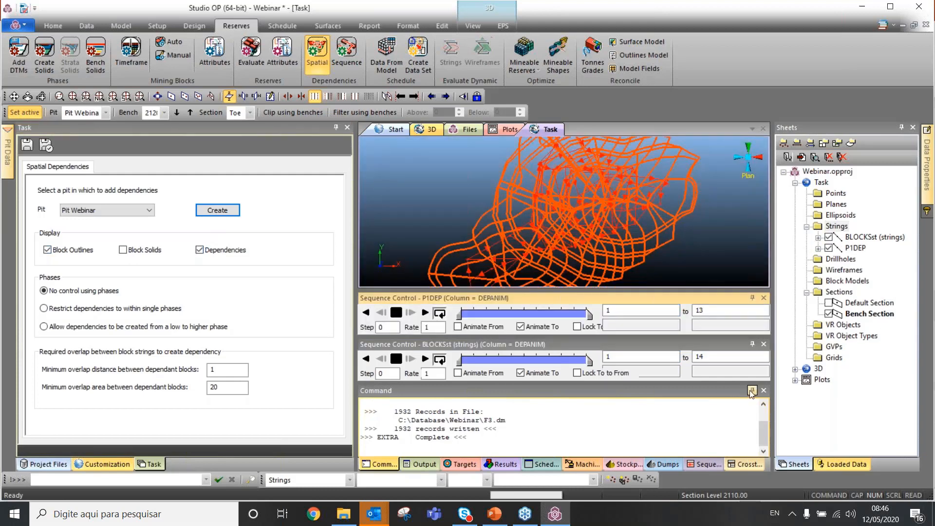
click(753, 390)
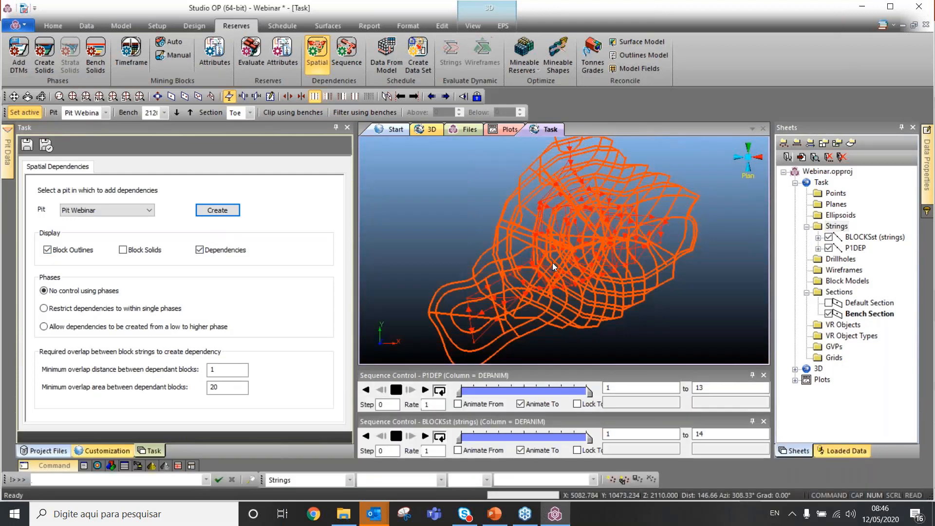
drag(553, 262, 511, 248)
scroll(511, 248, down, 2)
- Display only the block solids and move the start of their DEPANIM sequence to 8
click(210, 254)
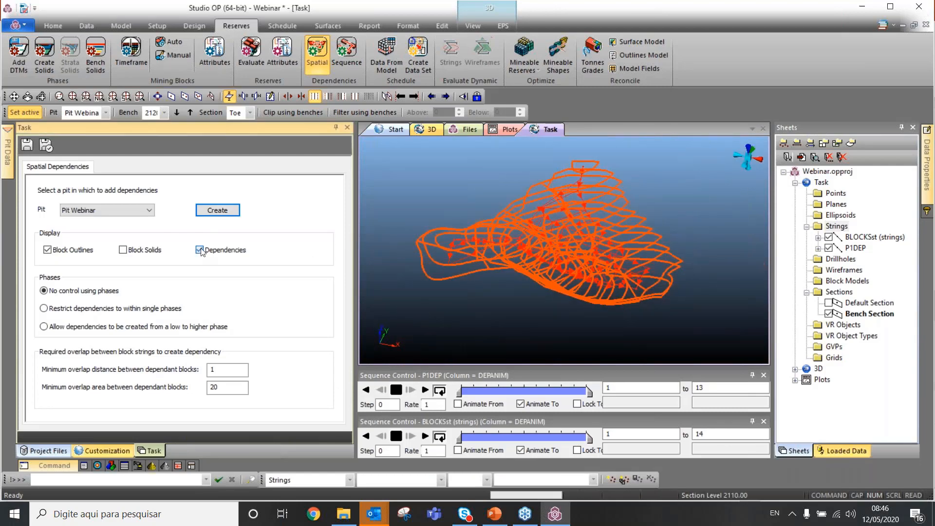
click(48, 249)
click(129, 251)
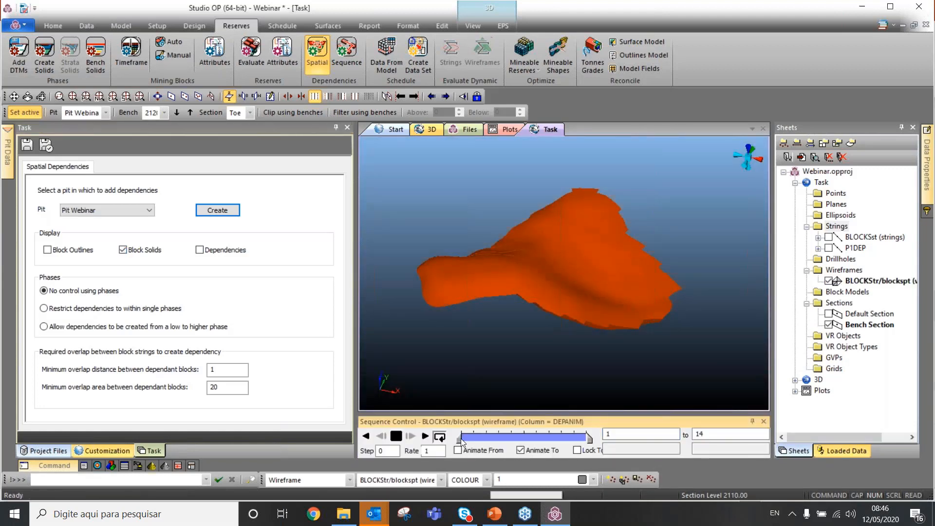
drag(460, 437, 533, 432)
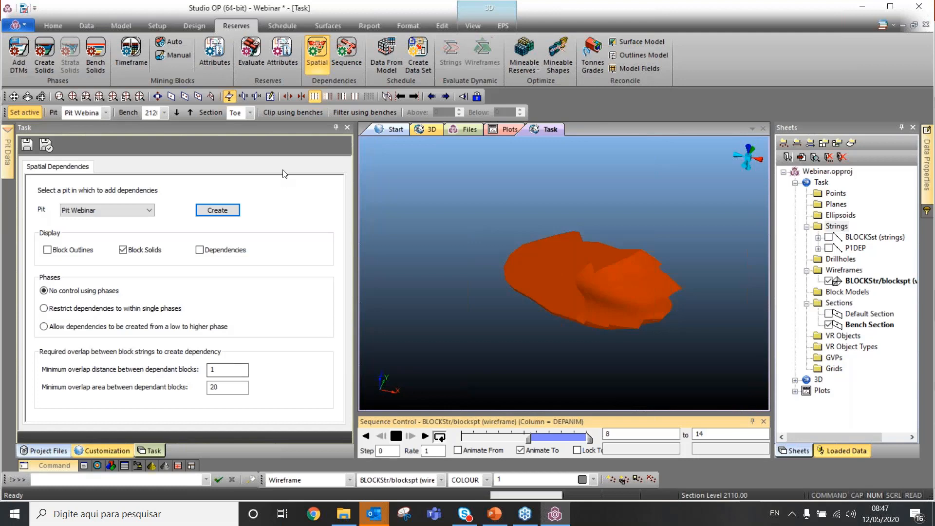
- Hide the block solids and display only the dependencies
click(123, 250)
click(200, 250)
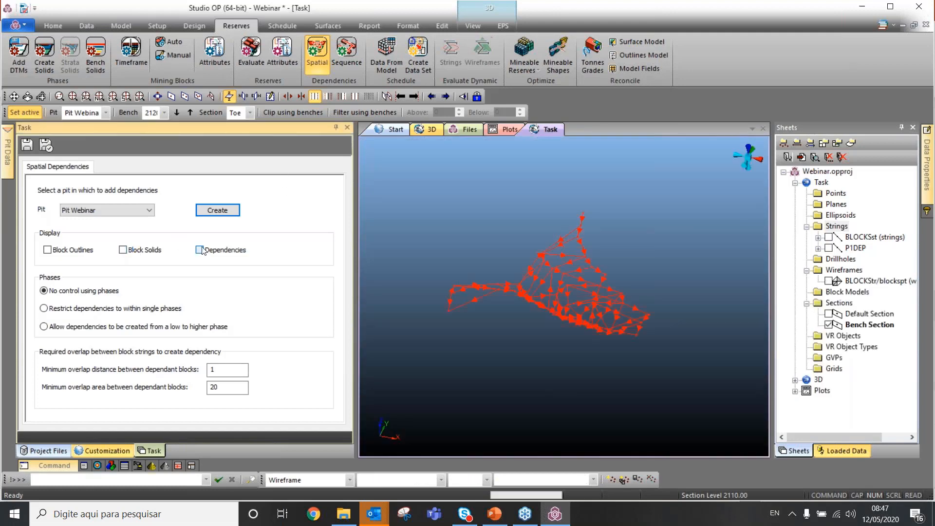
- Display only the block outlines clipped to the current bench in plan view and select one of its blocks
click(95, 251)
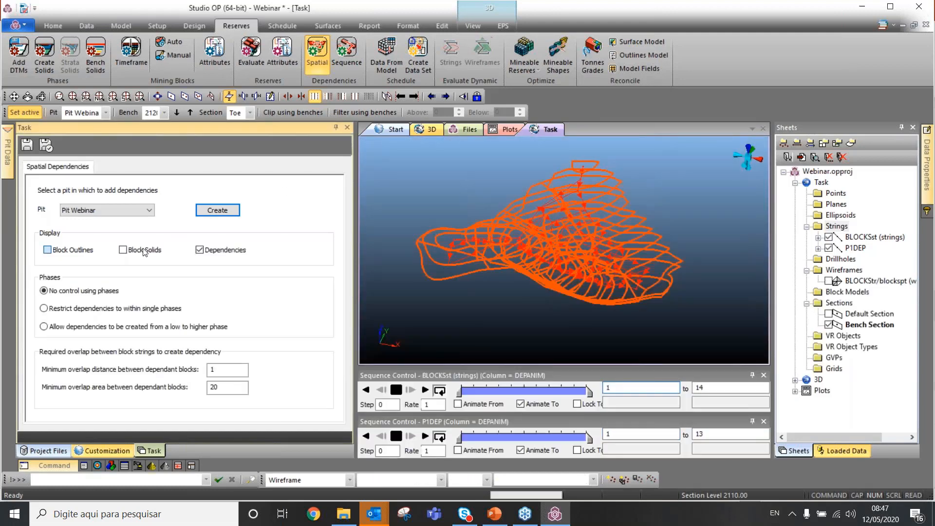
click(200, 250)
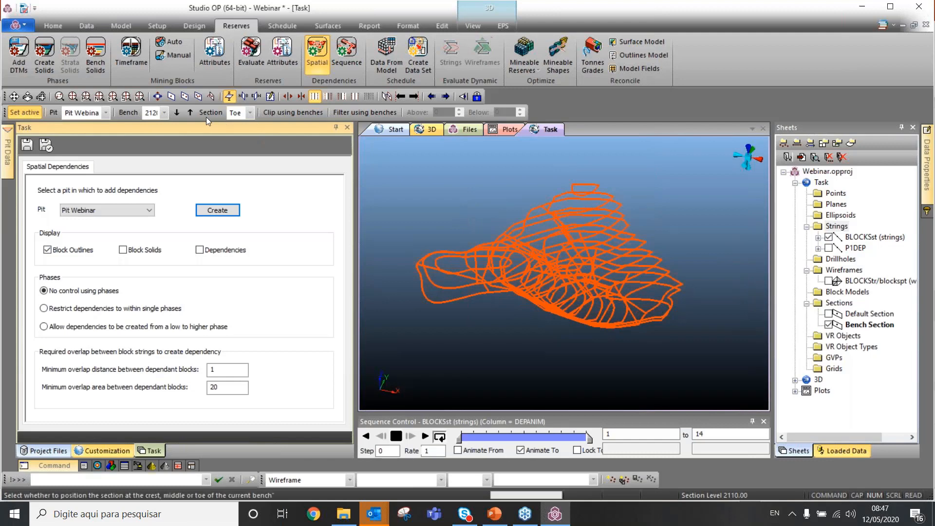
click(282, 113)
click(463, 97)
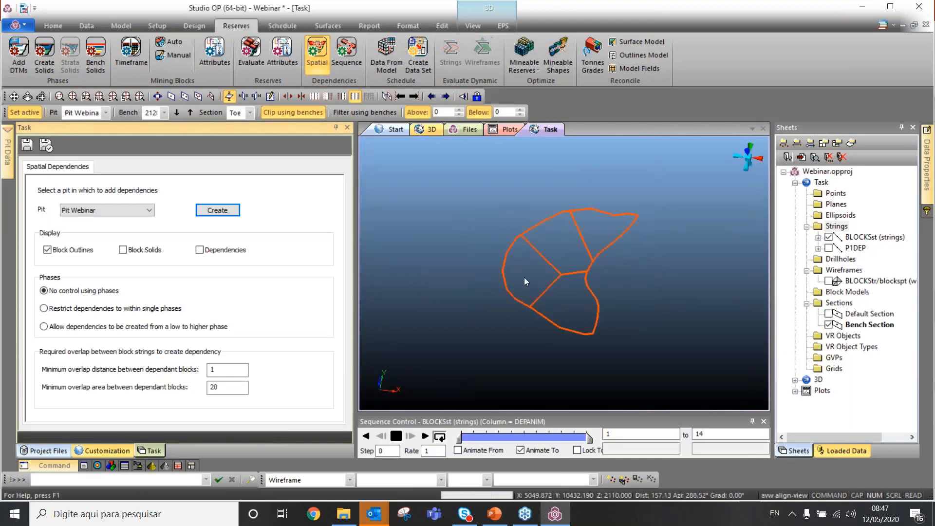
click(530, 223)
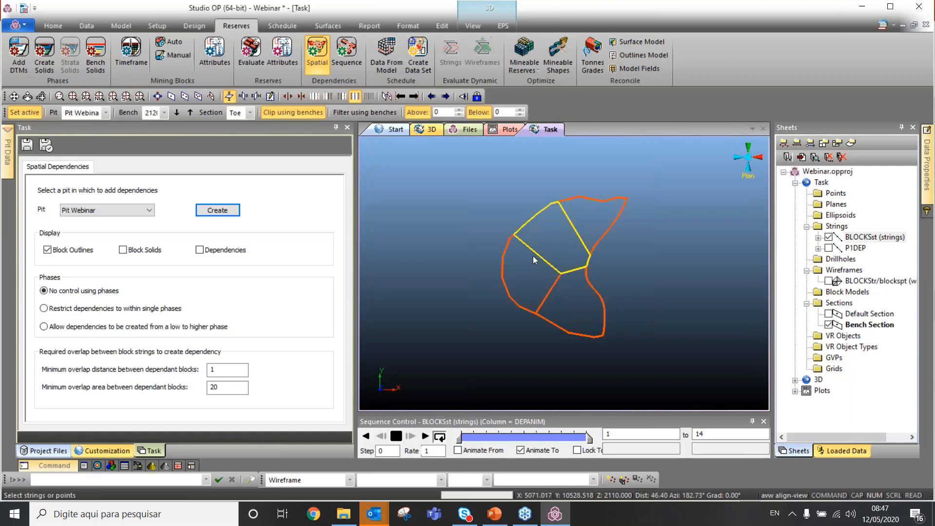
- Include 1 bench below in the clipping to compare the overlapping blocks, and save and close the Spatial Dependencies task
click(519, 110)
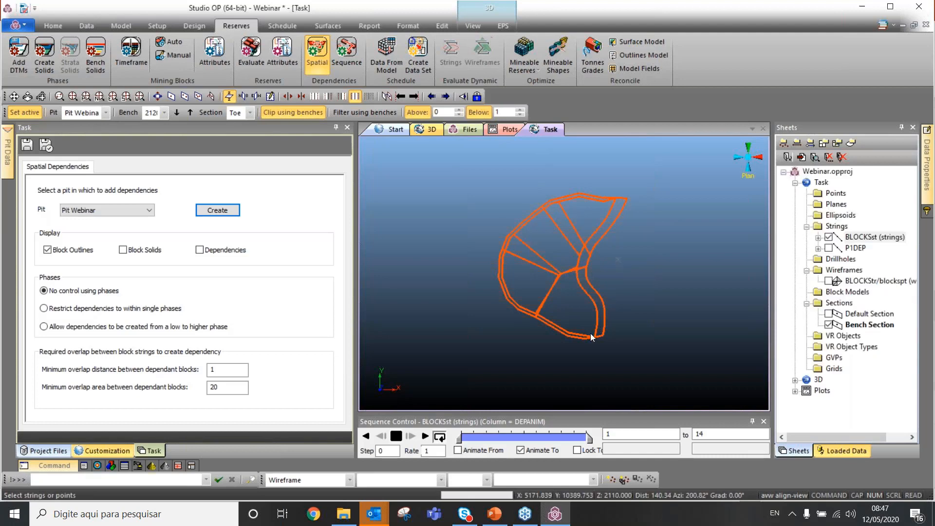
middle_drag(591, 337, 580, 264)
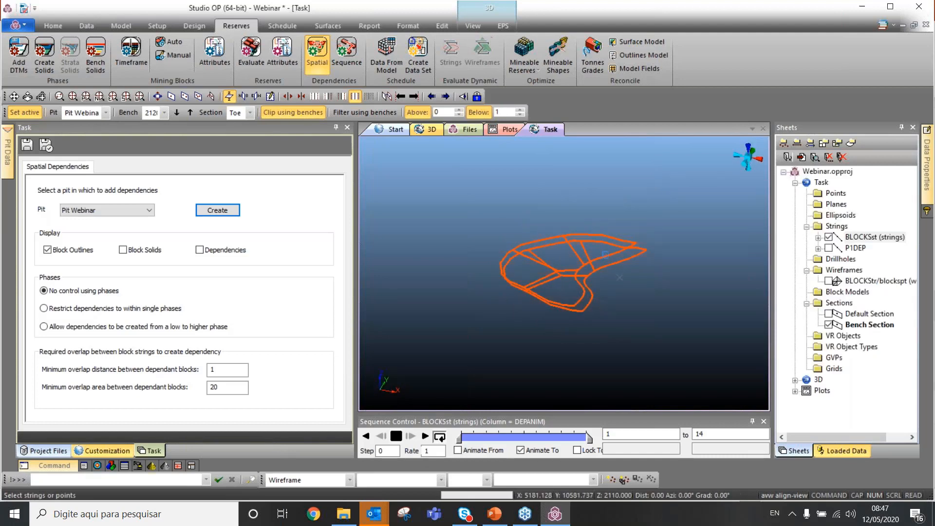
click(605, 254)
scroll(597, 259, up, 4)
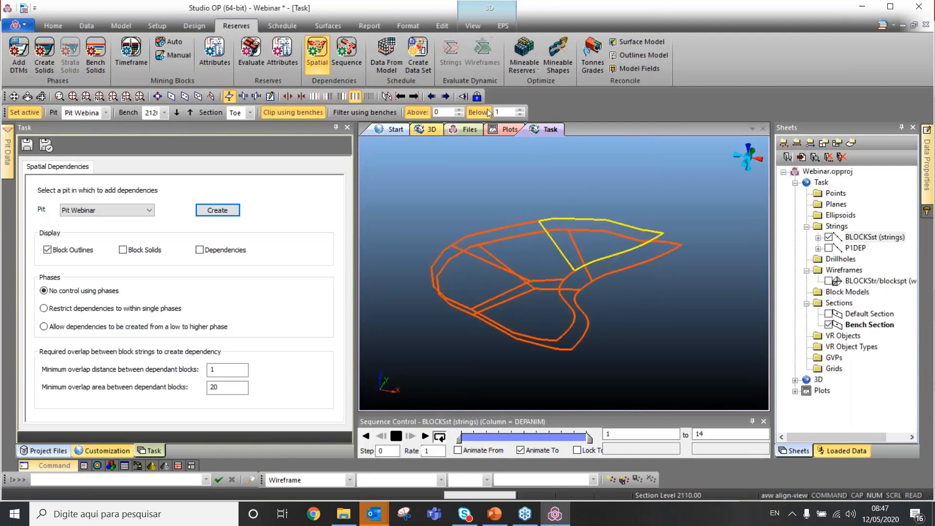
click(464, 97)
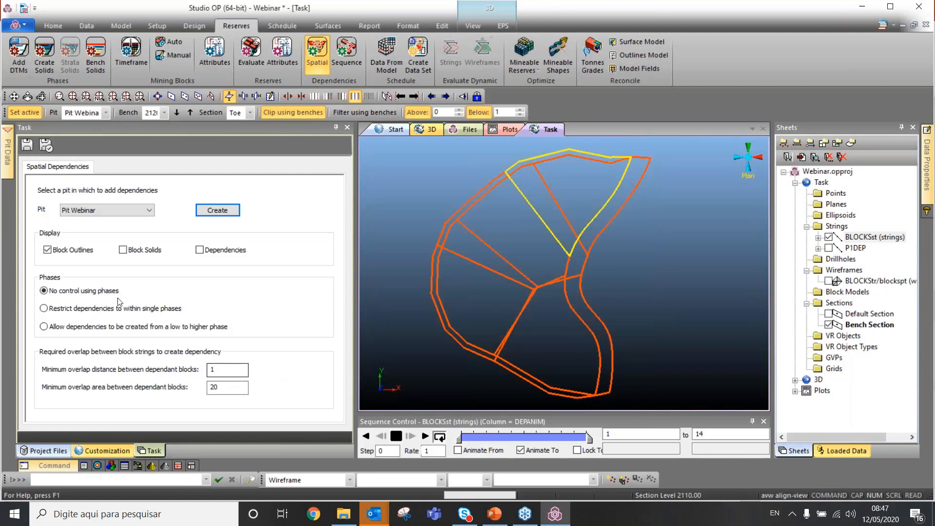
click(45, 146)
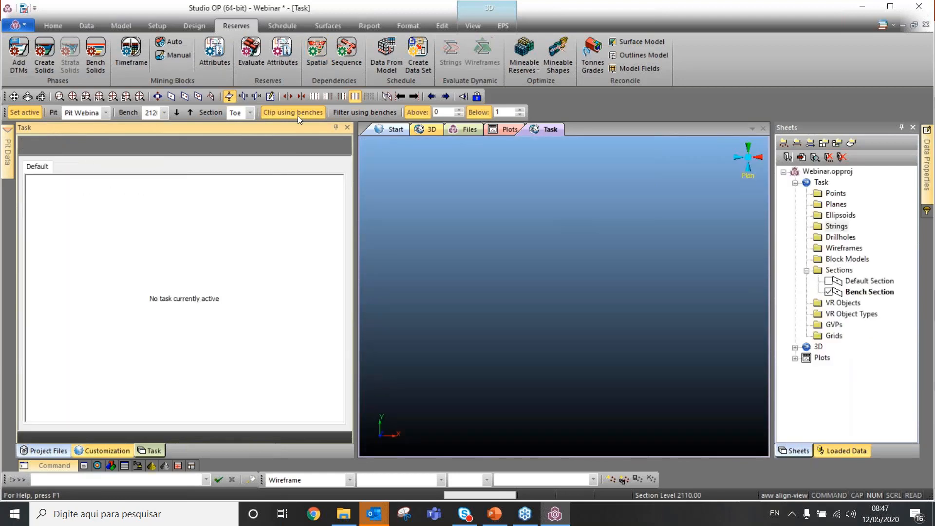
- Start the Sequence Links task with block outlines shown, and create and display all custom sequences sorted by X,Y
click(343, 54)
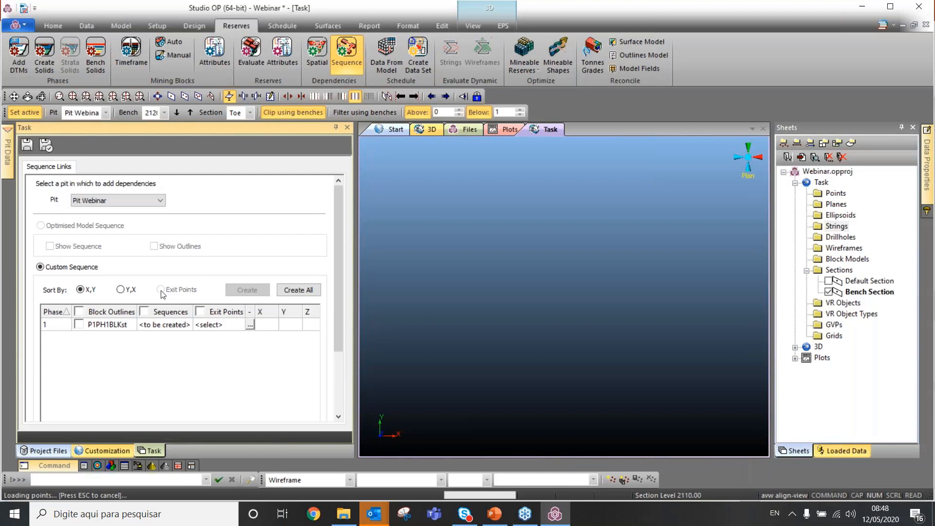
click(78, 313)
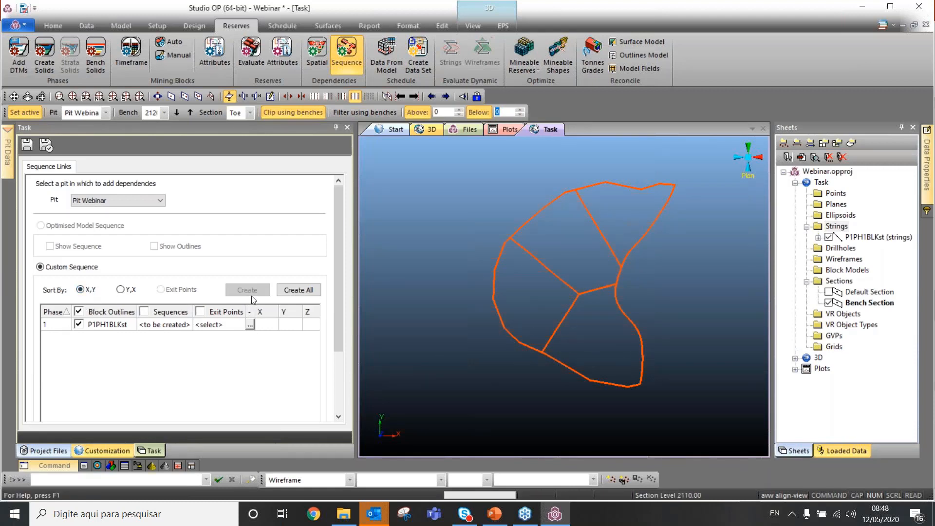
click(298, 290)
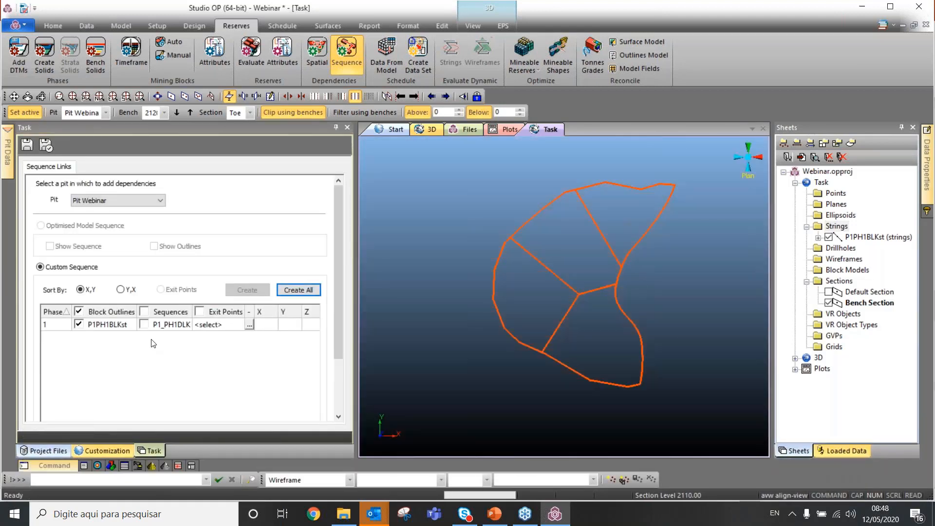
click(144, 324)
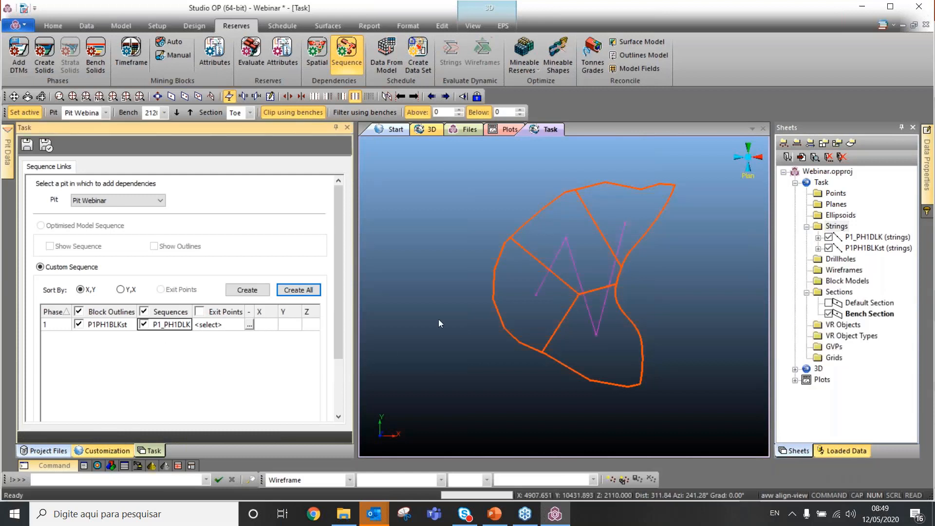
scroll(482, 290, up, 1)
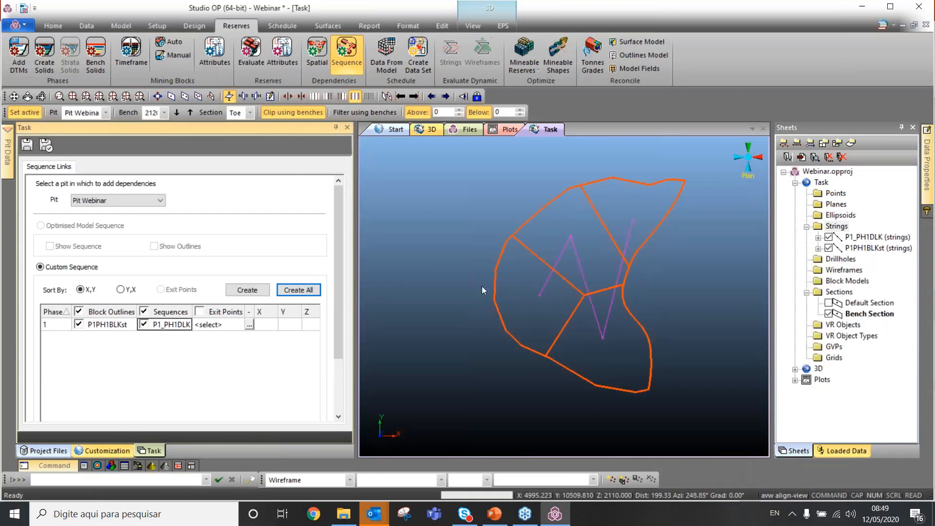
scroll(500, 289, up, 3)
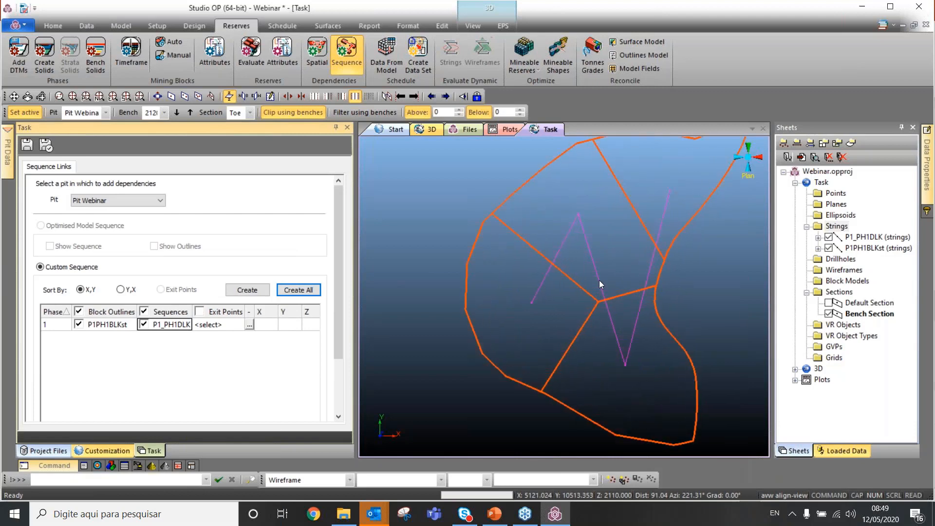
scroll(599, 284, down, 3)
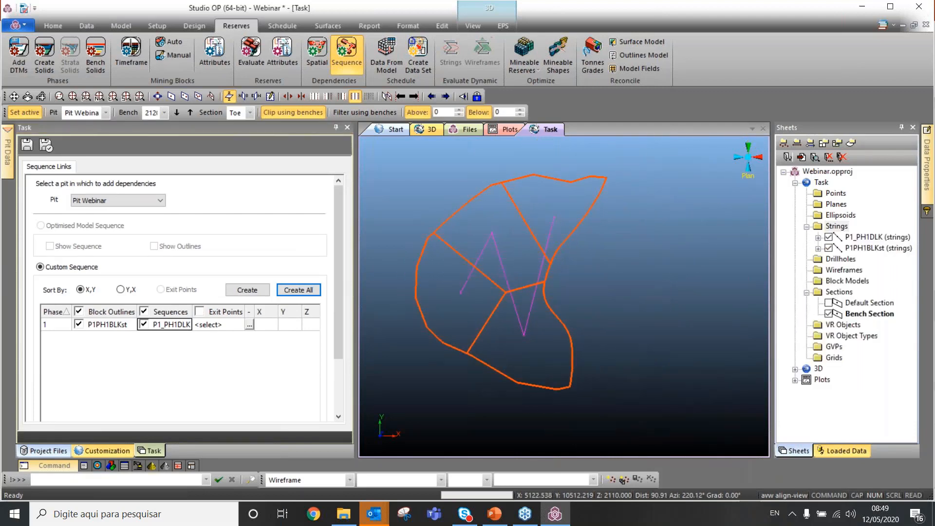
- Recreate the phase 1 custom sequence sorted by Y,X and display it over the block outlines
click(120, 290)
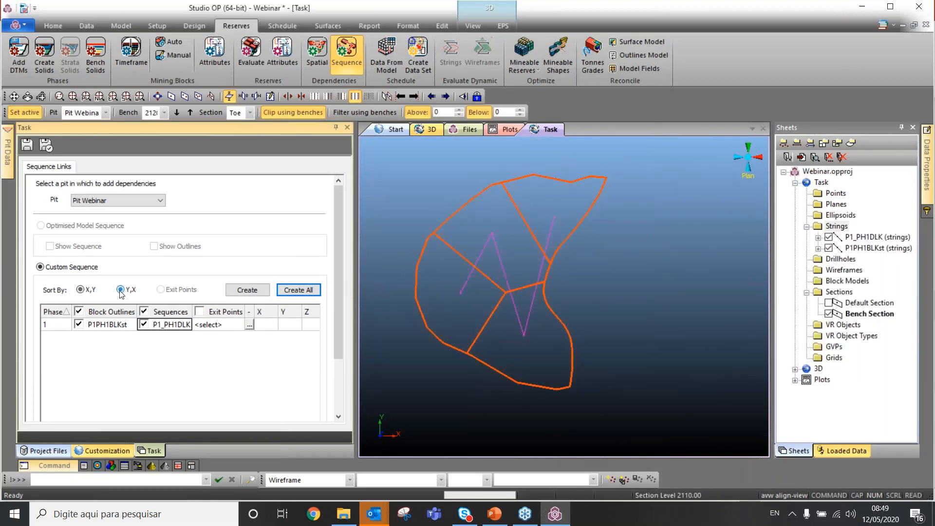
click(251, 291)
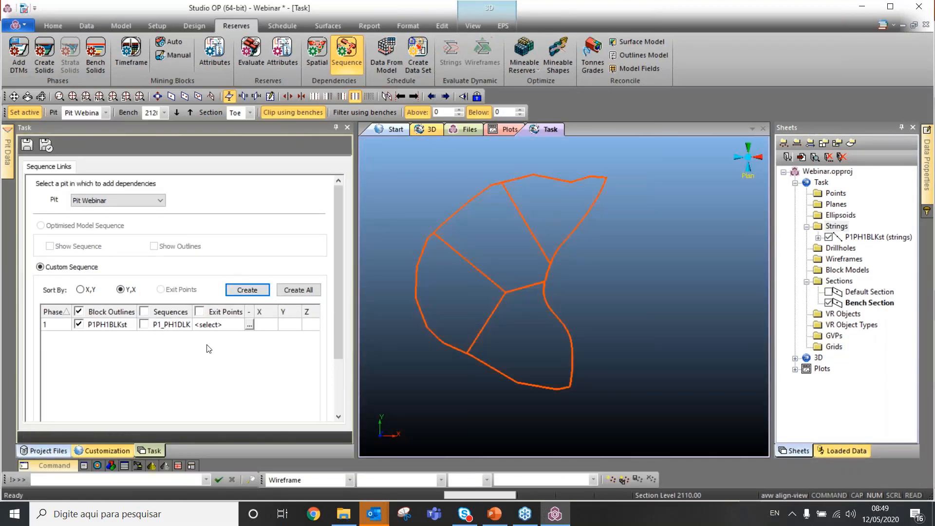
click(144, 324)
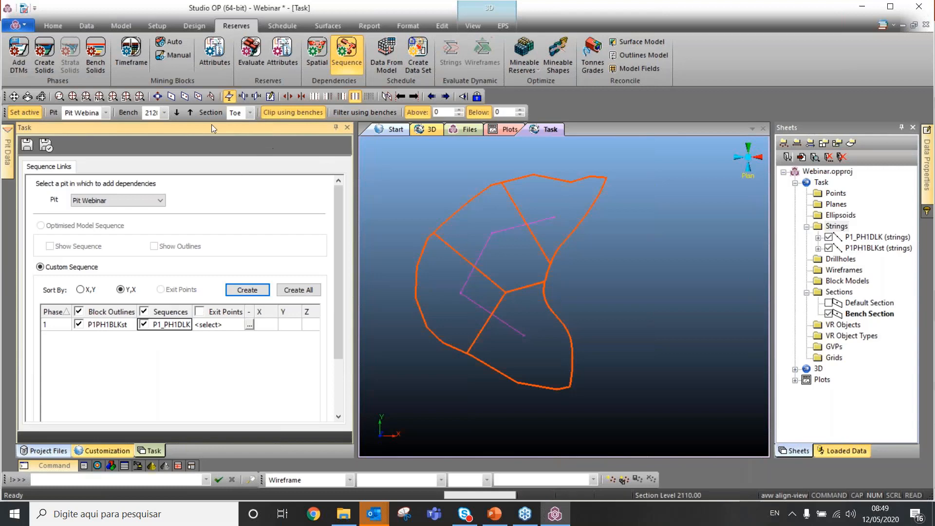
- Check the sequence bench by bench down to section level 2050, and save and close the Sequence Links task
click(178, 114)
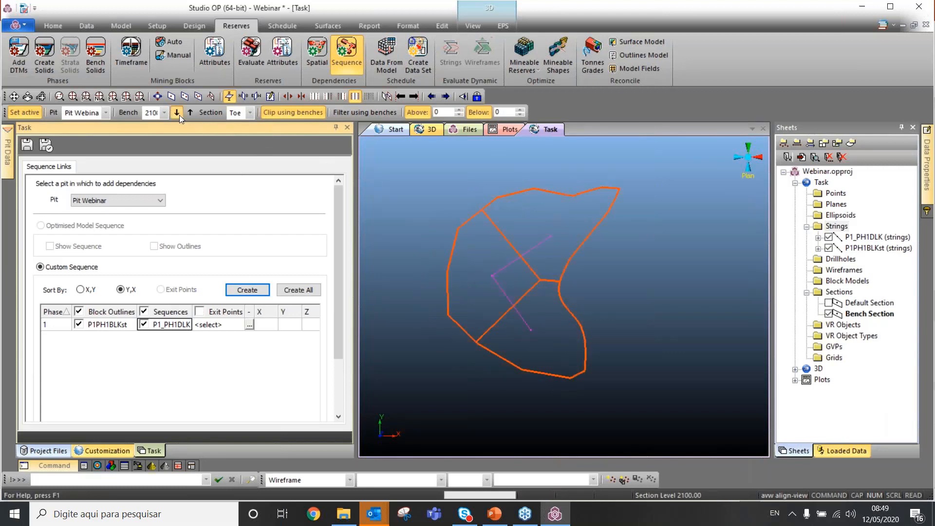
click(176, 113)
click(177, 112)
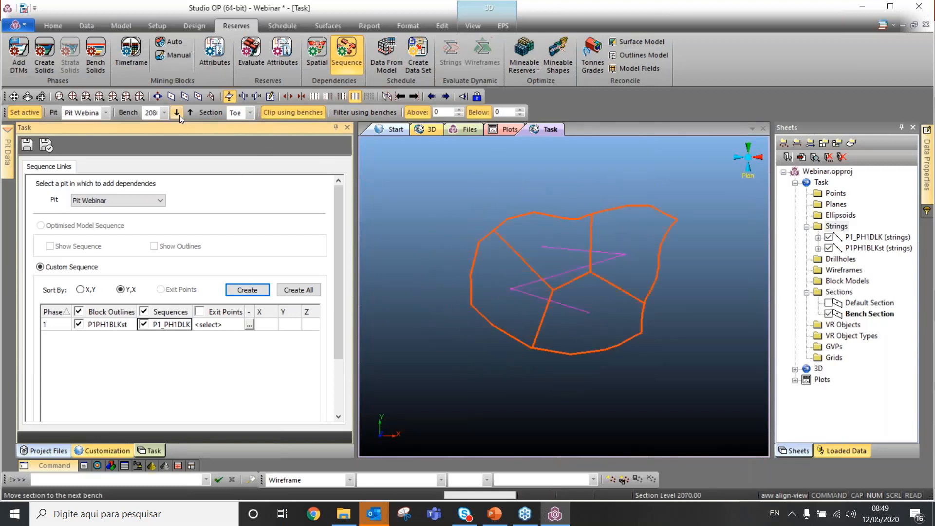
click(178, 113)
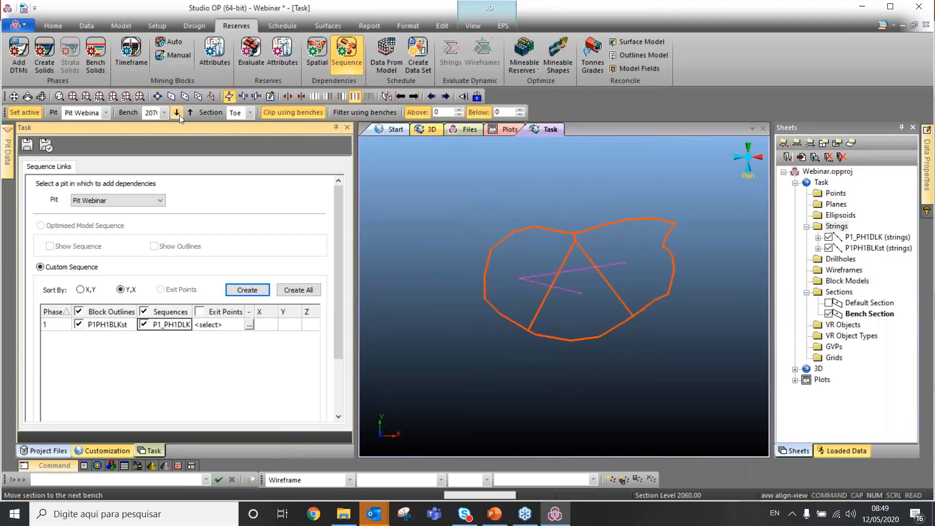
click(178, 113)
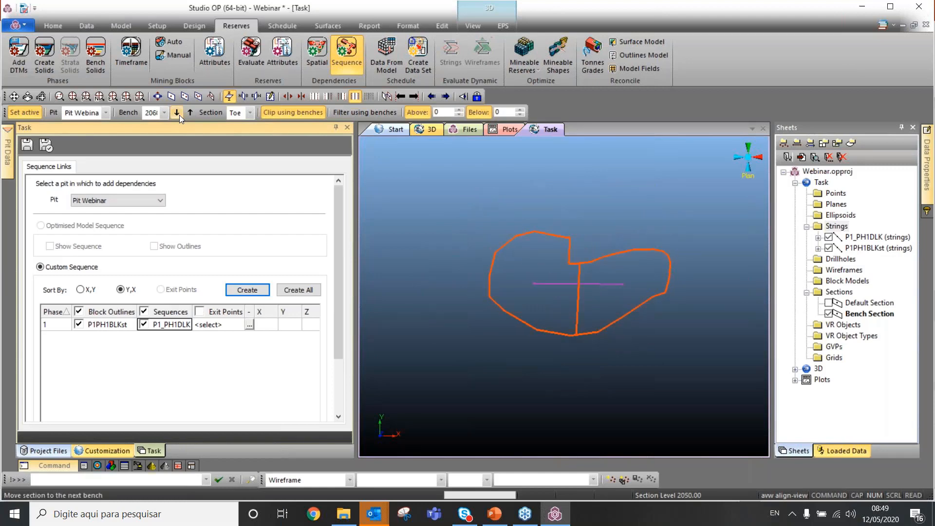
click(51, 150)
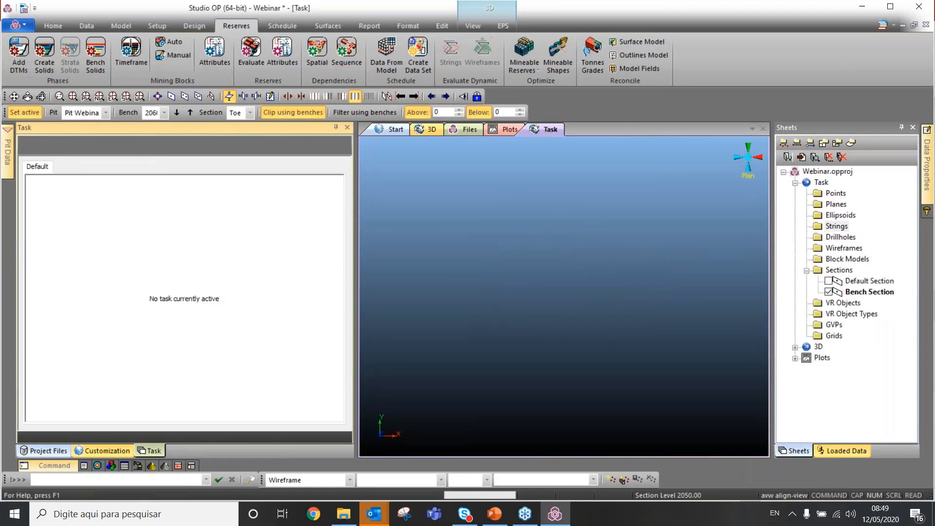
- Create a new scheduling data set from the current reserves and name it "Set webinar"
click(426, 58)
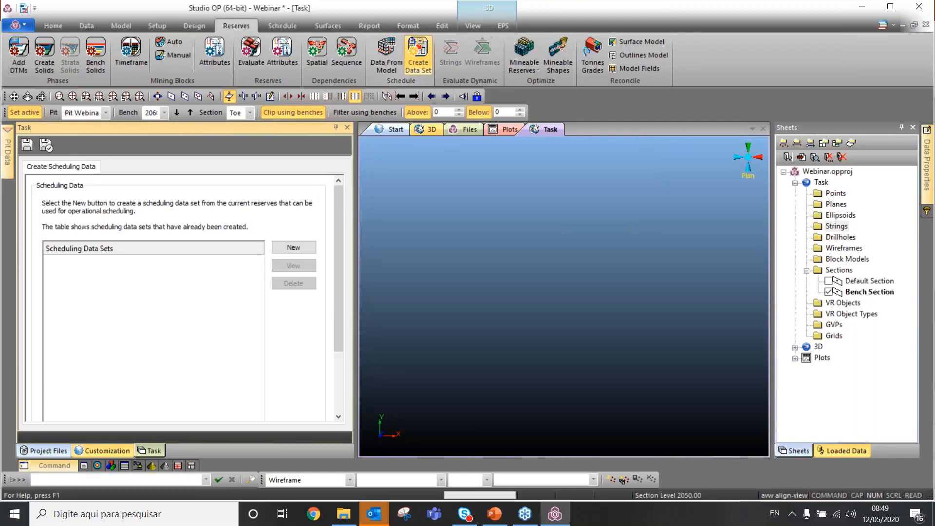
click(310, 252)
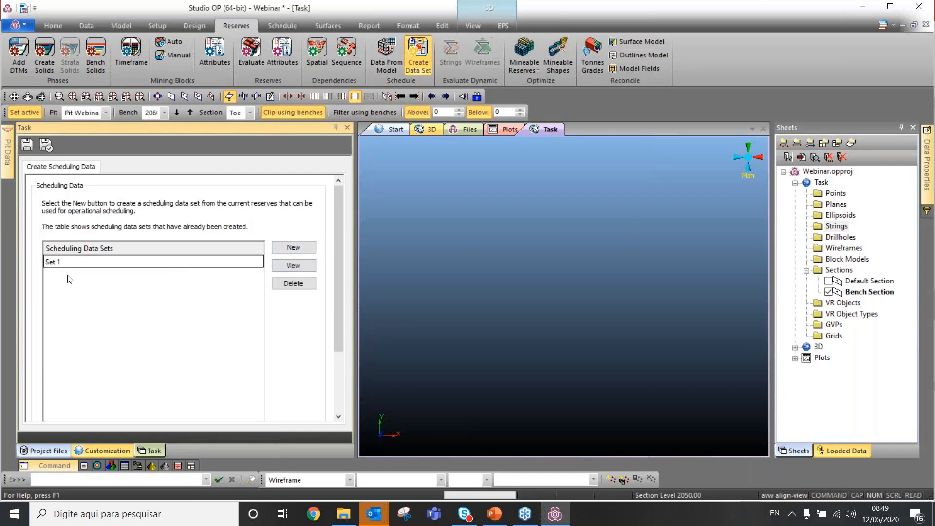
click(73, 263)
key(BackSpace)
text(webina)
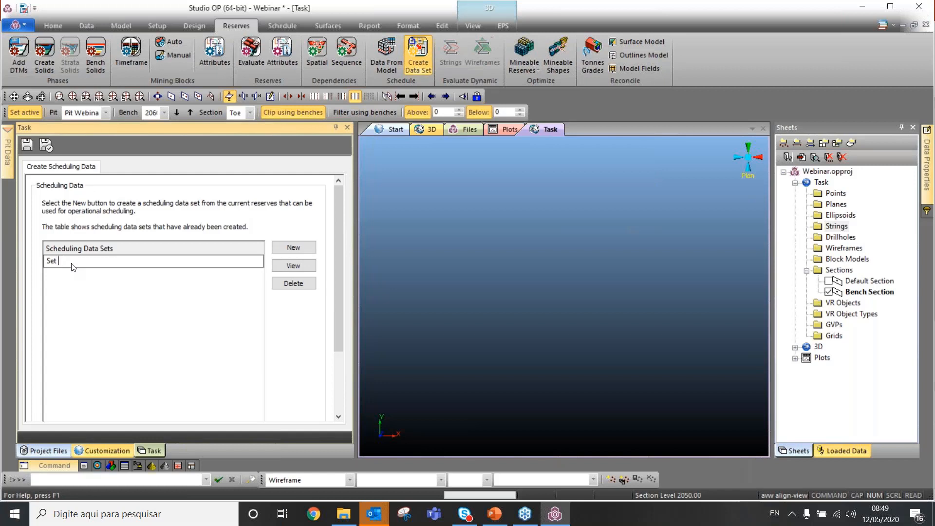
text(r)
click(71, 329)
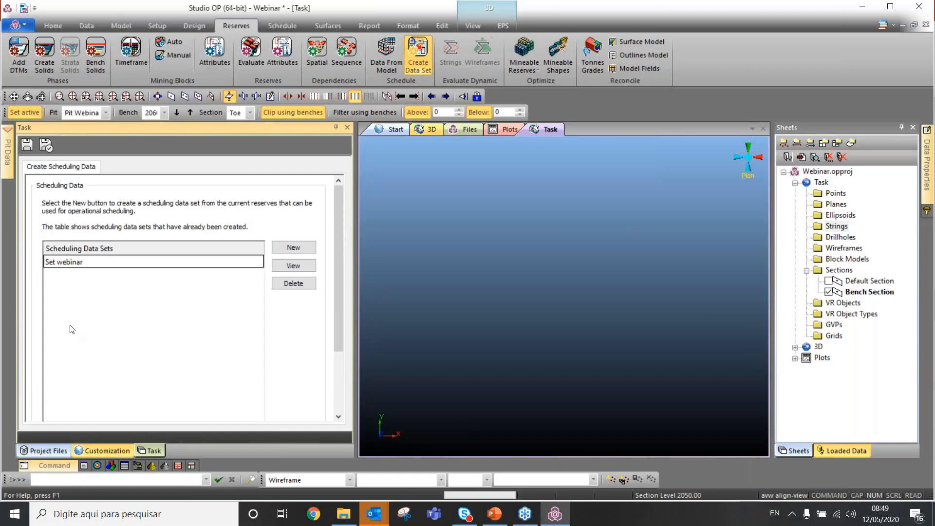
click(135, 262)
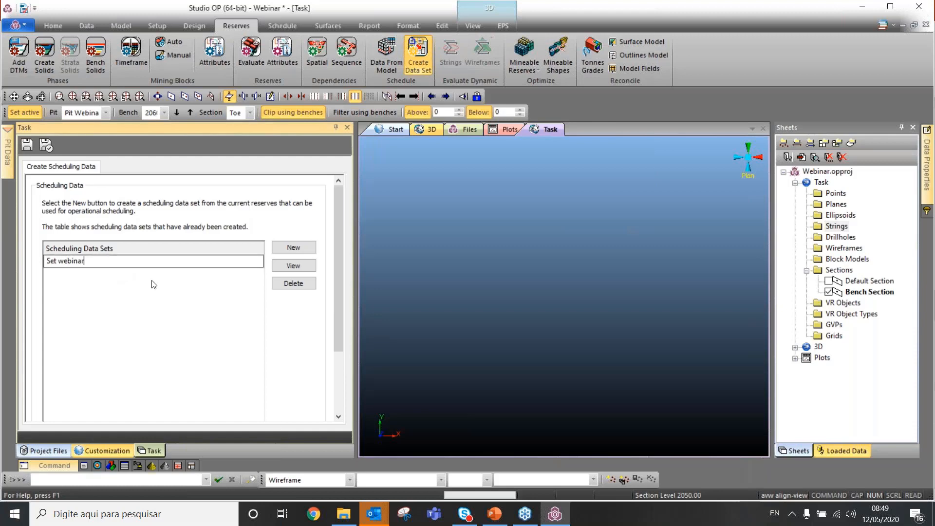
- View the data set's folder in File Explorer and examine its dependencies, sequences, reserves, outlines and blockstr files
click(308, 268)
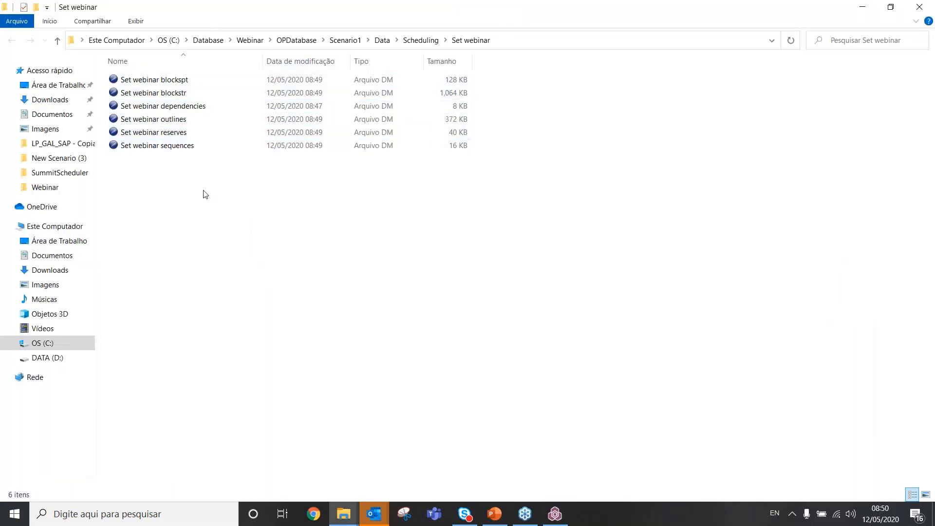
drag(236, 215, 184, 78)
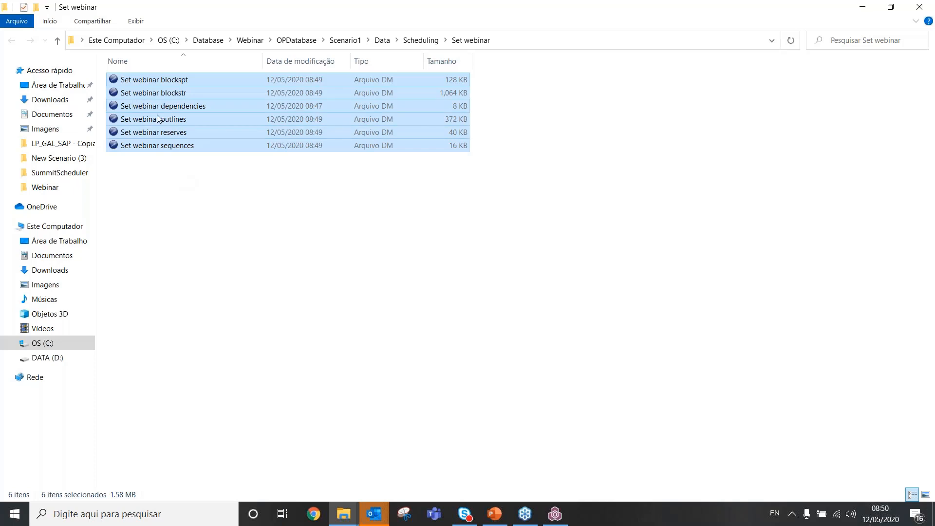
click(185, 107)
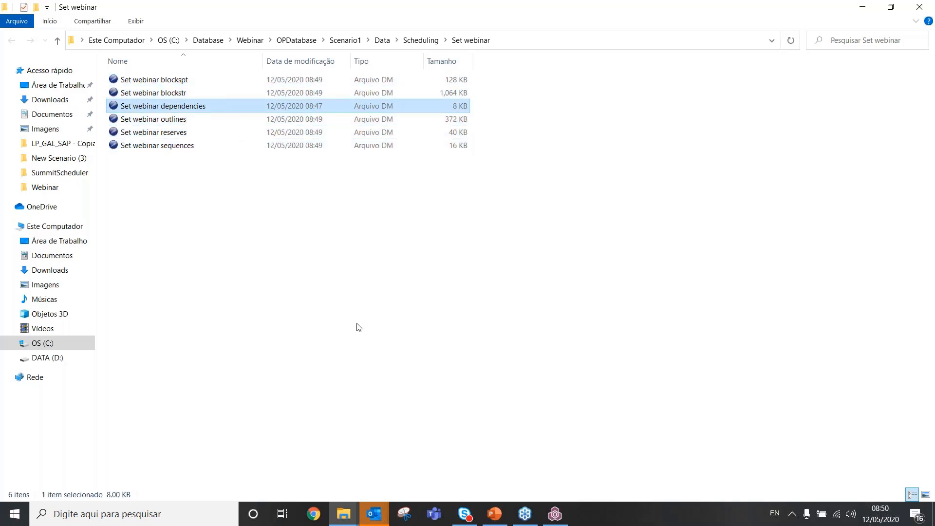
click(205, 147)
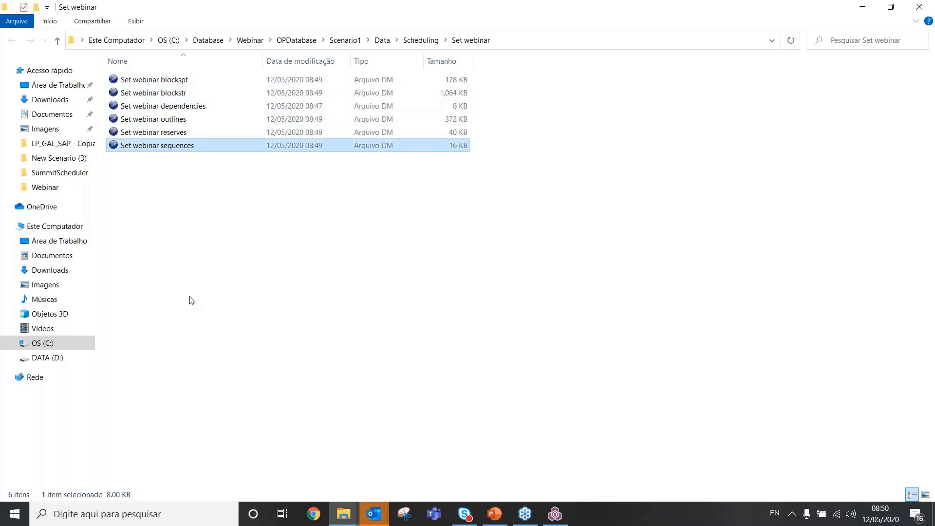
click(139, 133)
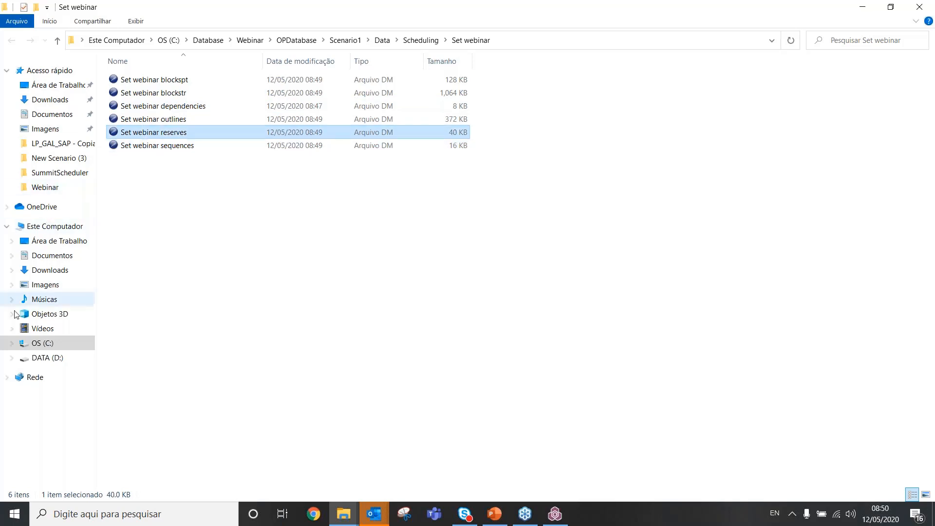
click(151, 119)
click(180, 93)
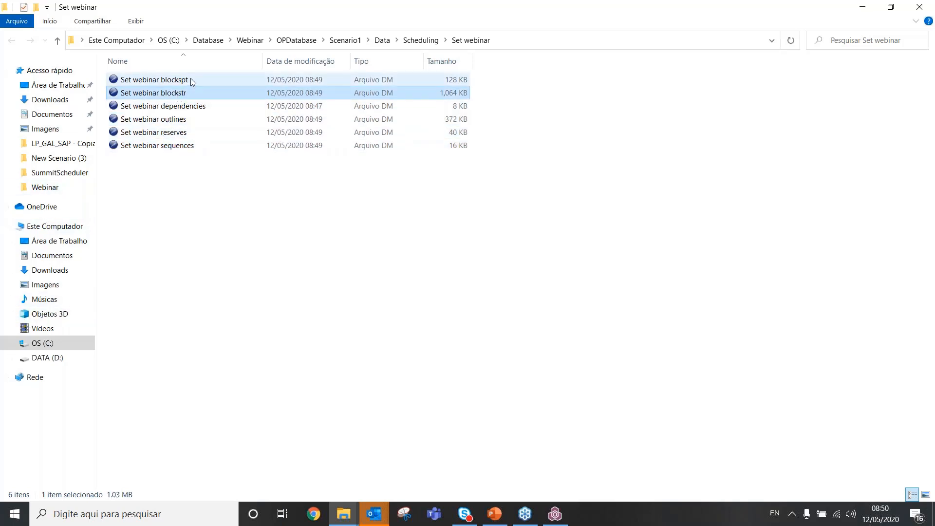
- Check the blockspt file in the data set's folder and close File Explorer
click(191, 79)
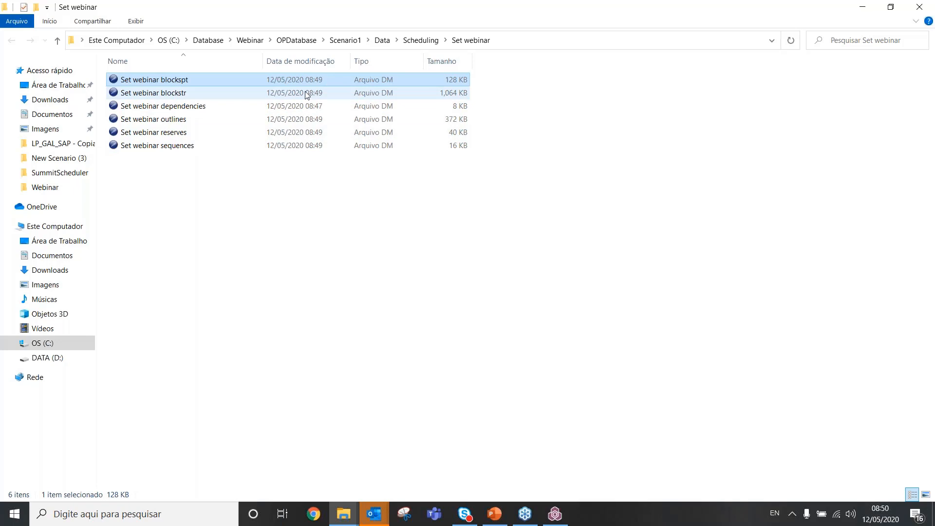
click(919, 8)
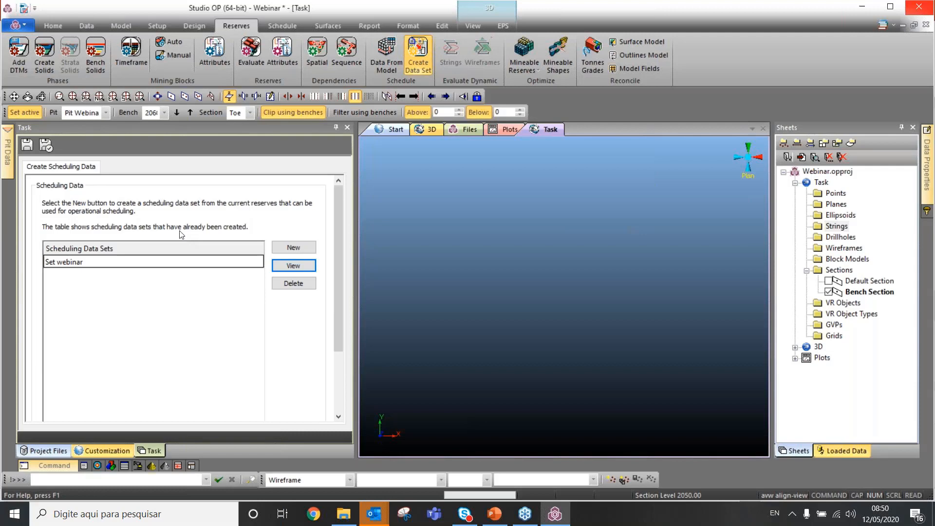
- Create three more scheduling data sets from the current reserves, and save and close the Create Scheduling Data task
click(299, 248)
click(299, 248)
click(299, 248)
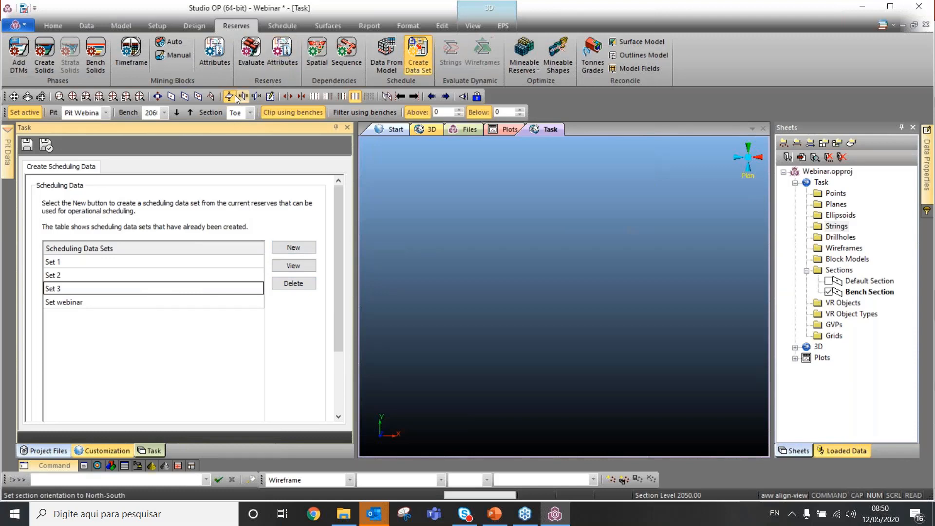
click(51, 145)
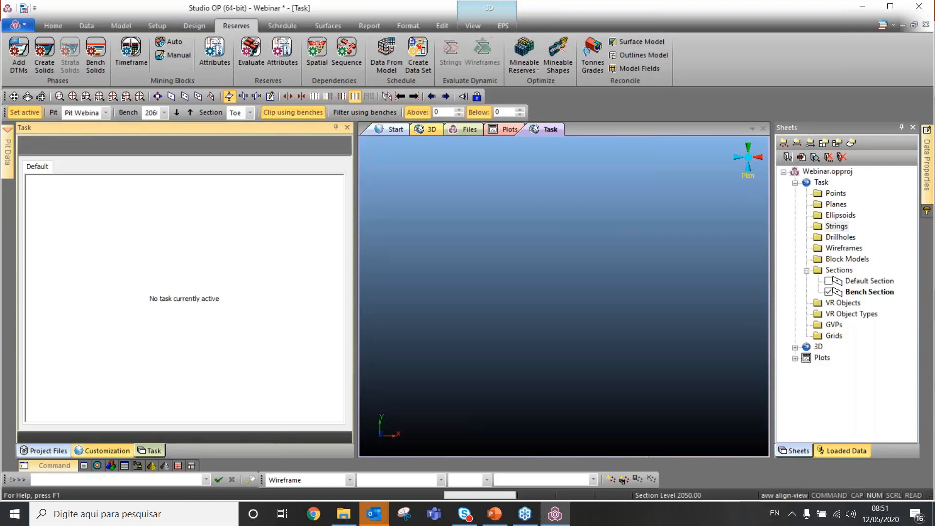
- Switch to the PowerPoint presentation and go through the final considerations and questions slides to the closing "OBRIGADO" slide
click(495, 515)
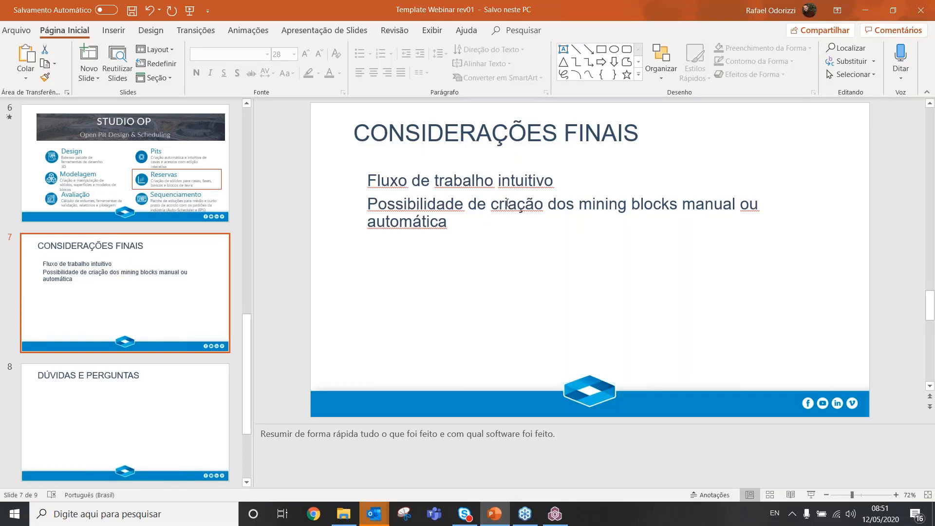
click(556, 519)
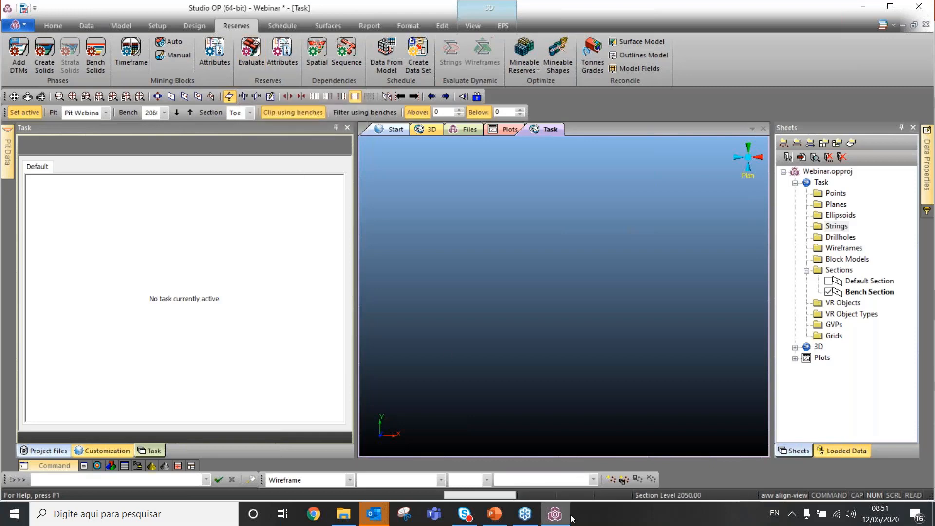
click(496, 516)
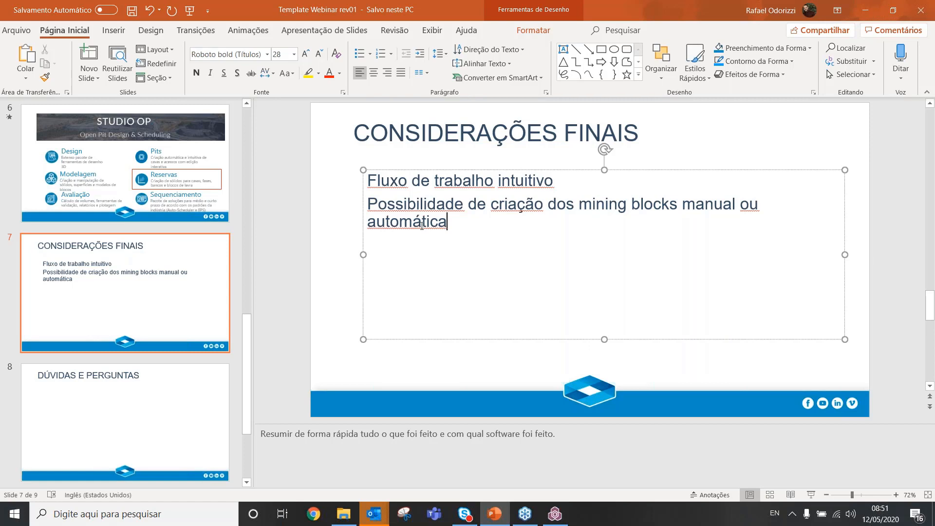
scroll(858, 330, down, 2)
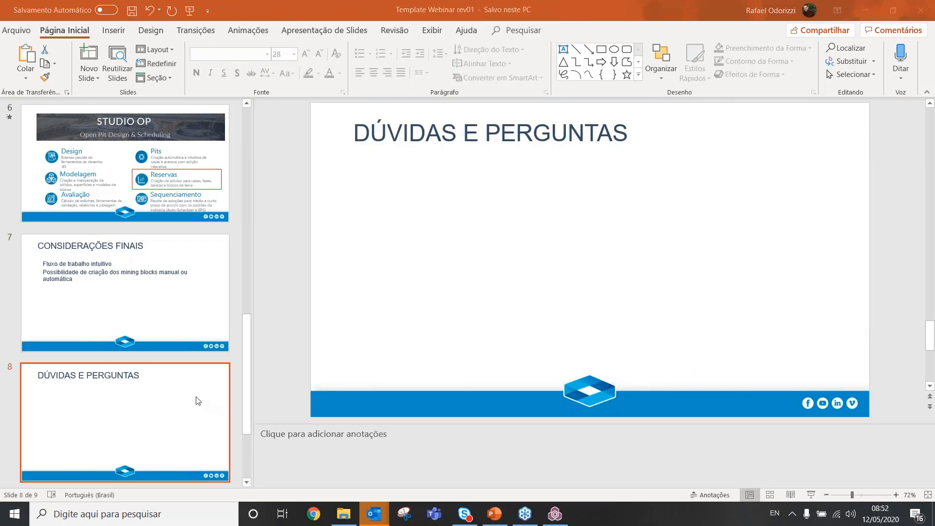
scroll(196, 398, down, 3)
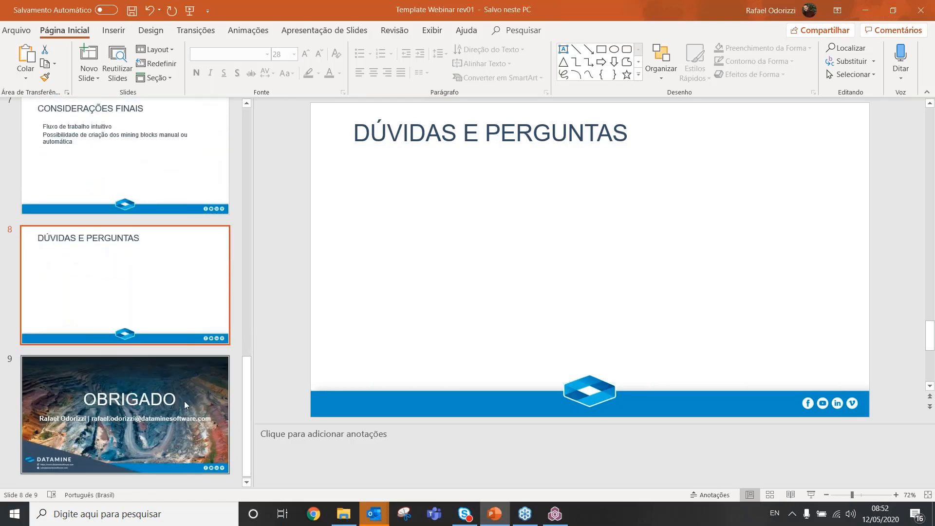
click(178, 410)
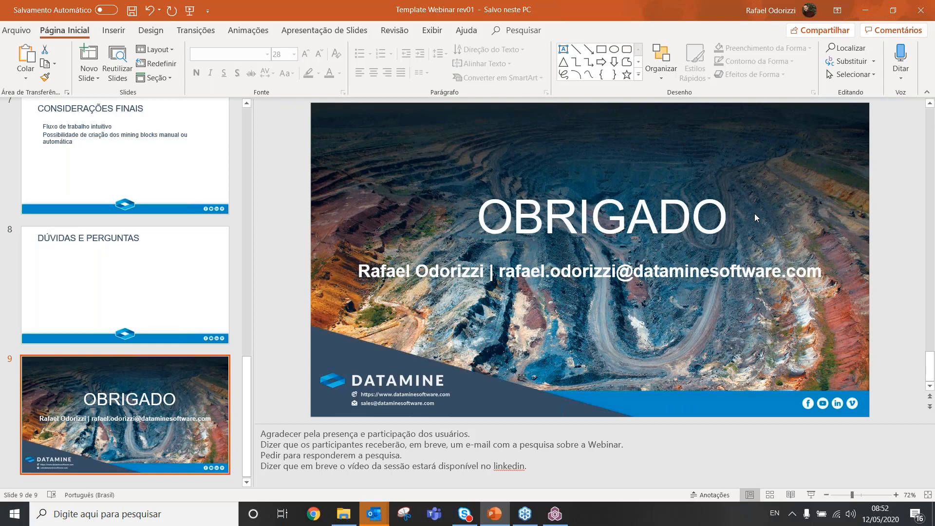
click(740, 259)
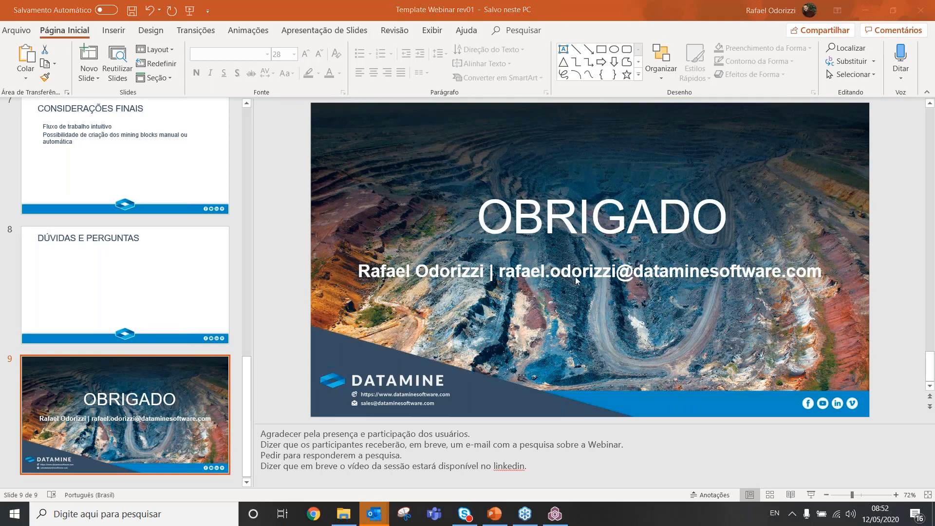